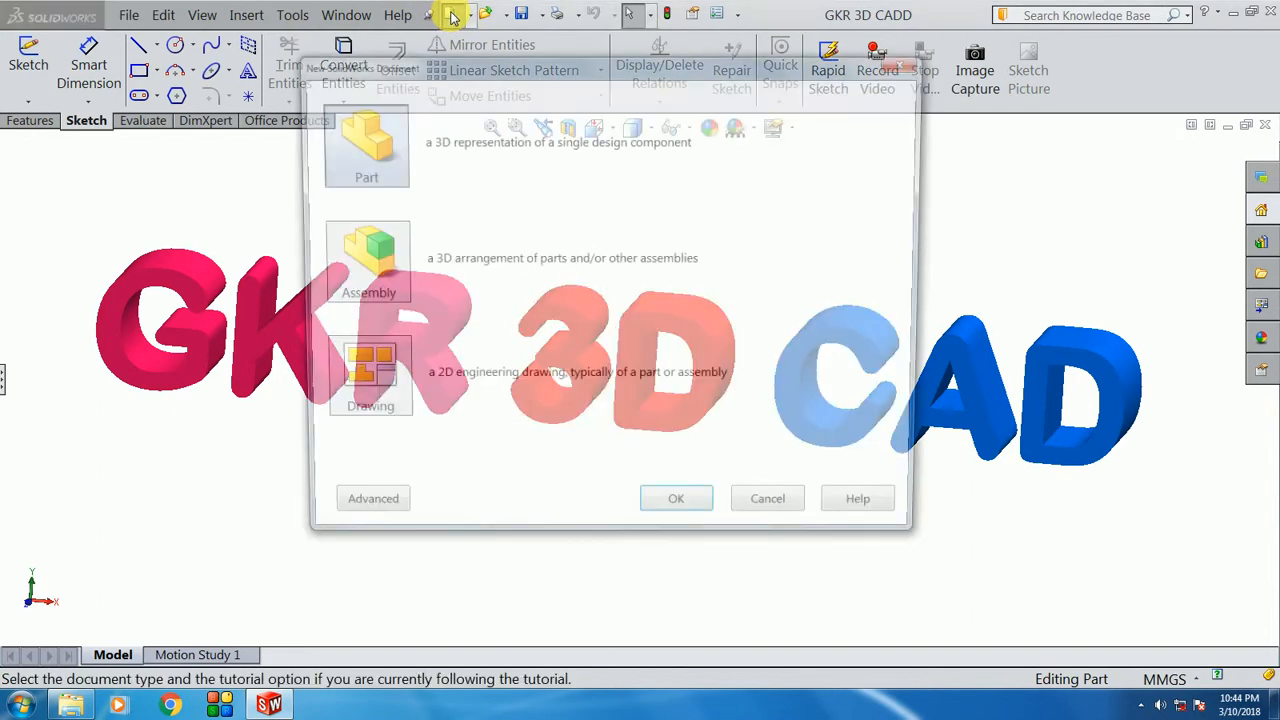
# Step: Create a new Drawing document and reach the Sheet Format/Size dialog, which defaults to A0 (ISO)
pyautogui.click(370, 386)
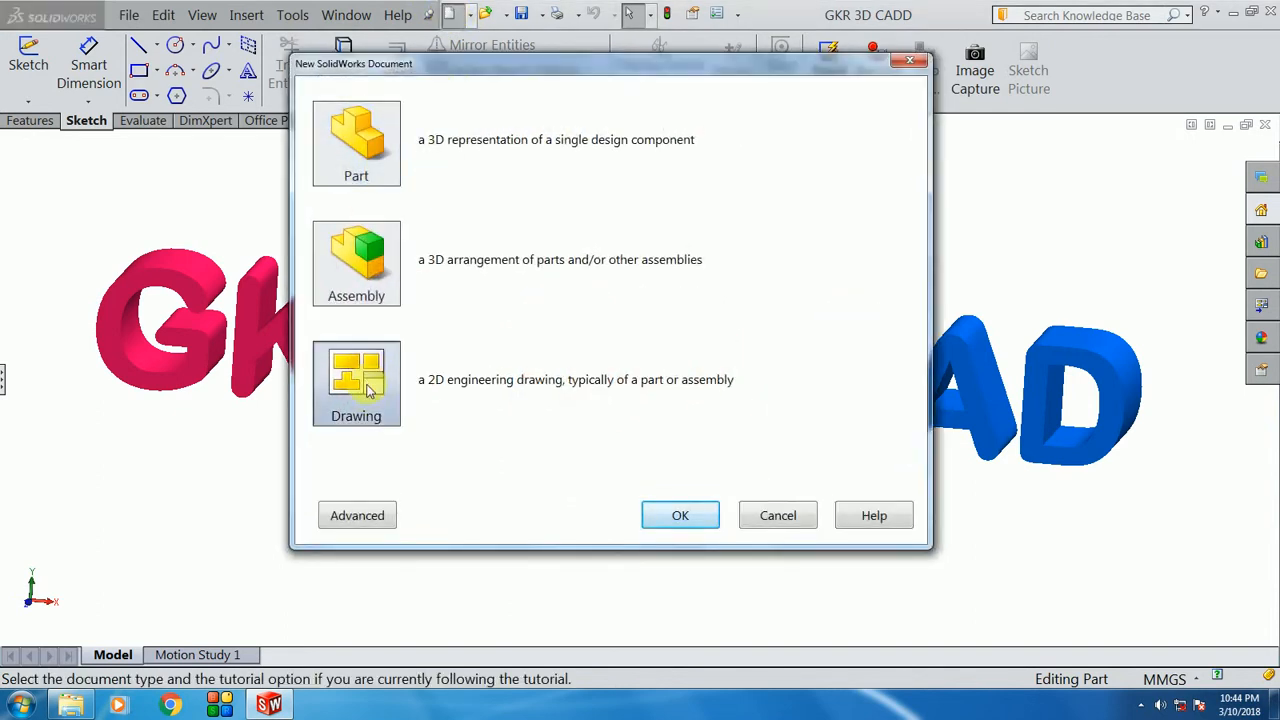
pyautogui.click(674, 514)
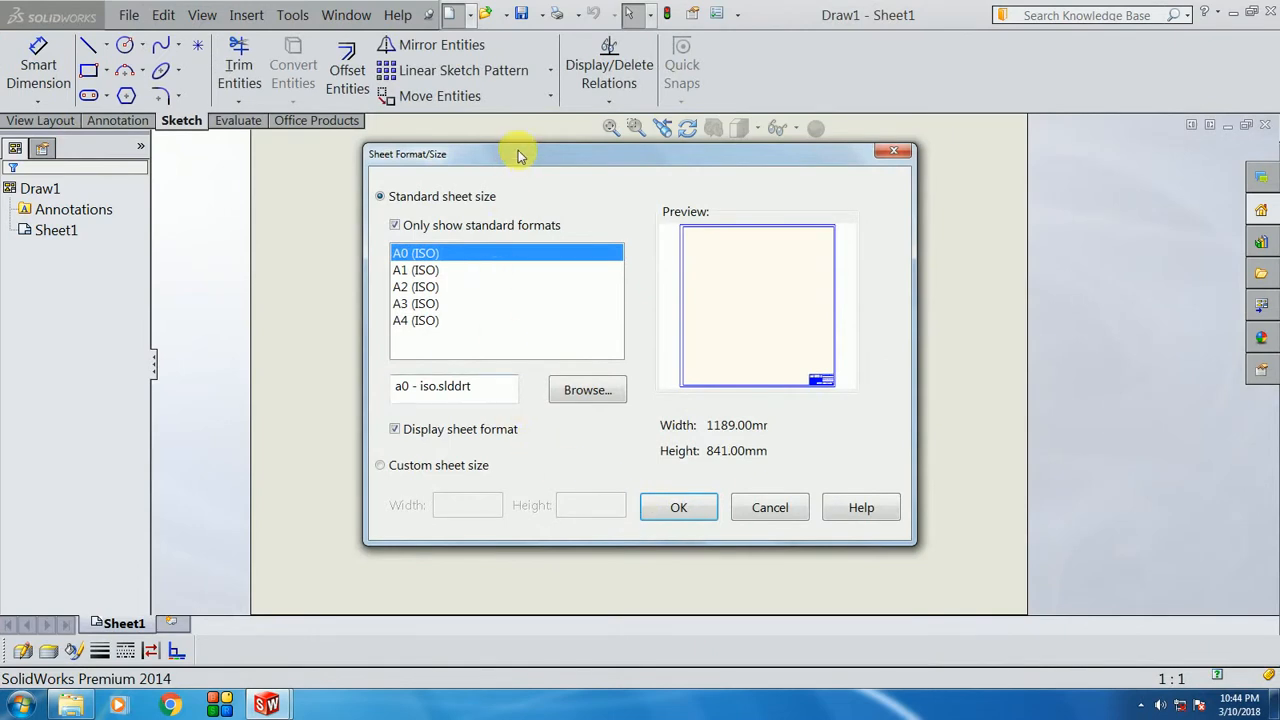
pyautogui.moveTo(519, 155); pyautogui.dragTo(503, 155)
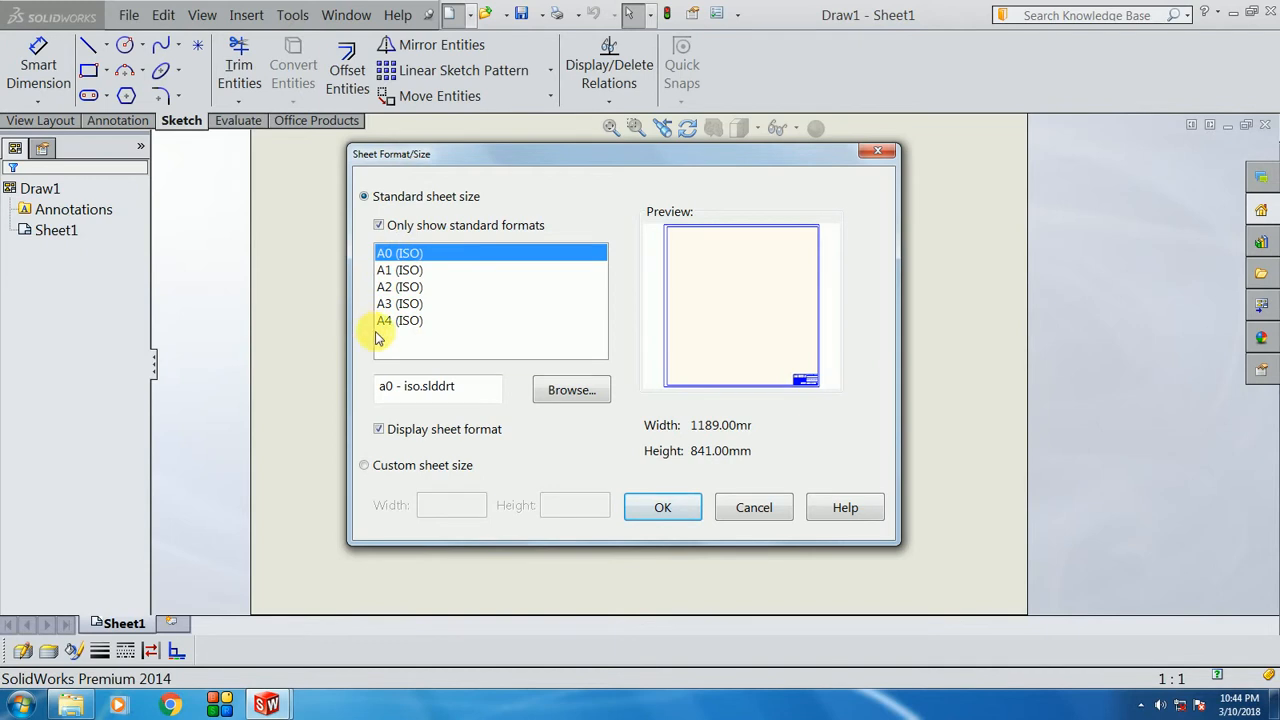
# Step: Apply the A3 (ISO) 420 × 297 mm sheet, accept the warning and cancel Model View
pyautogui.click(405, 304)
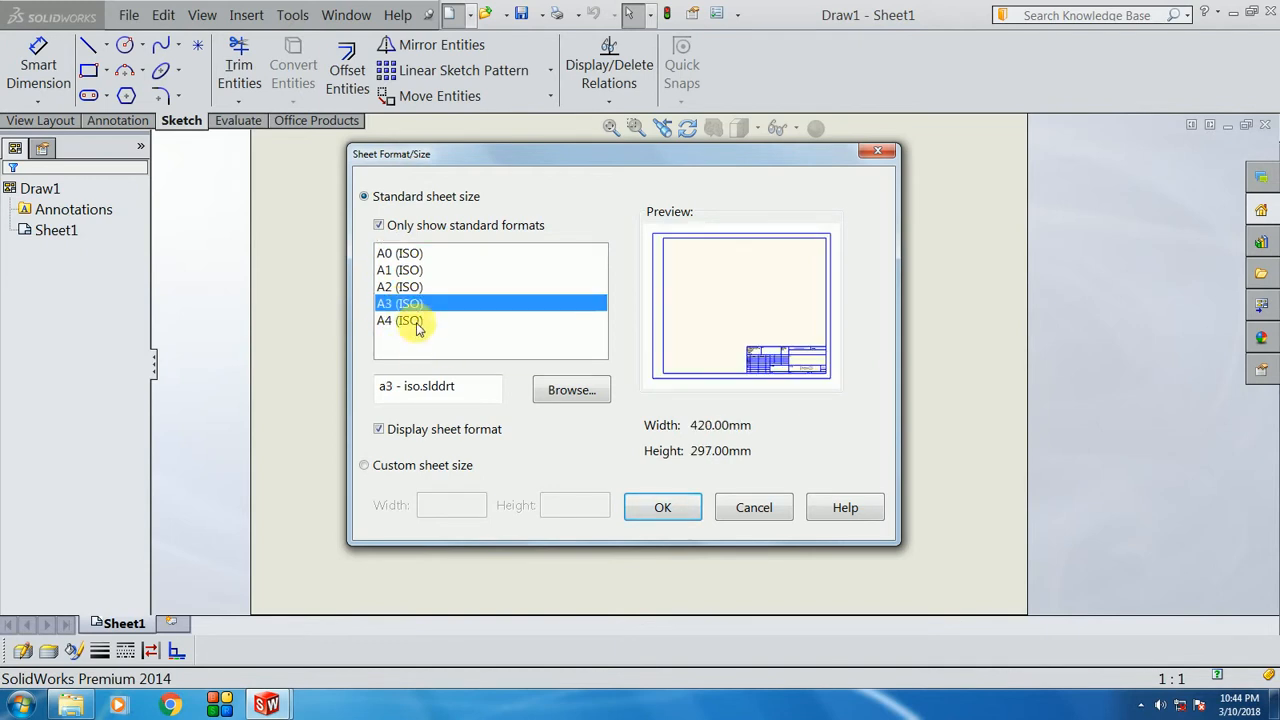
pyautogui.click(670, 515)
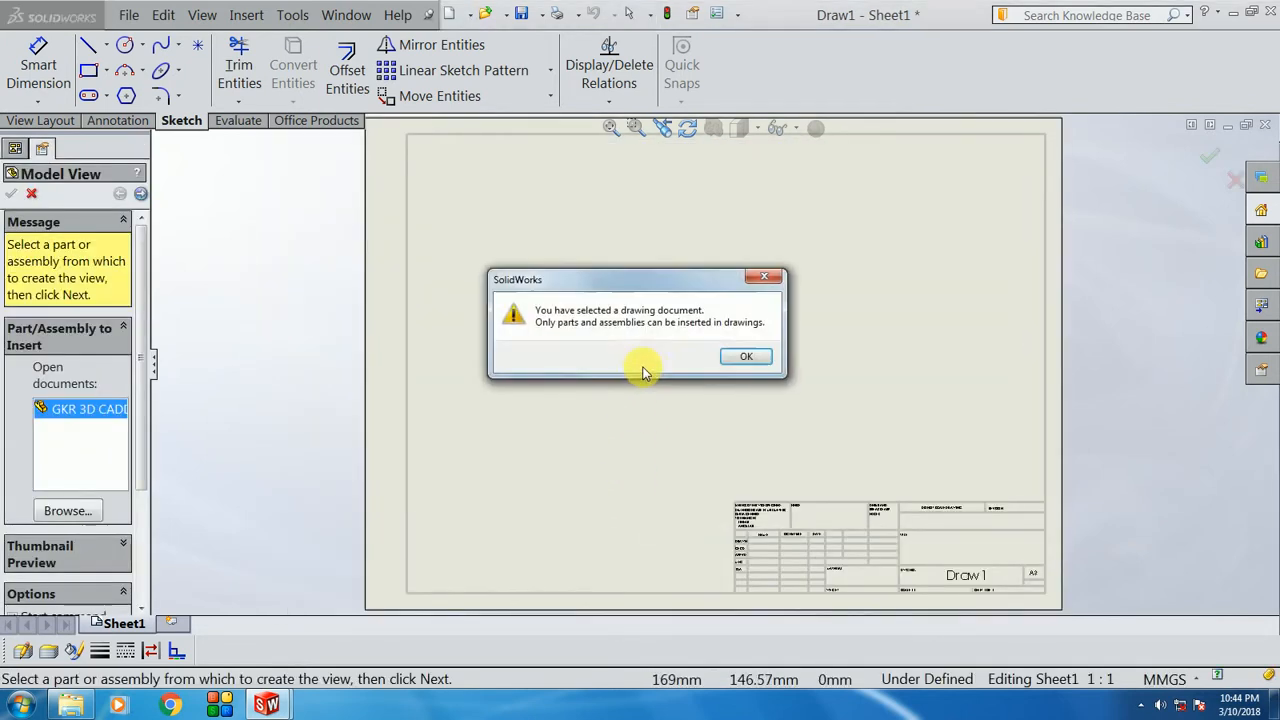
pyautogui.click(757, 360)
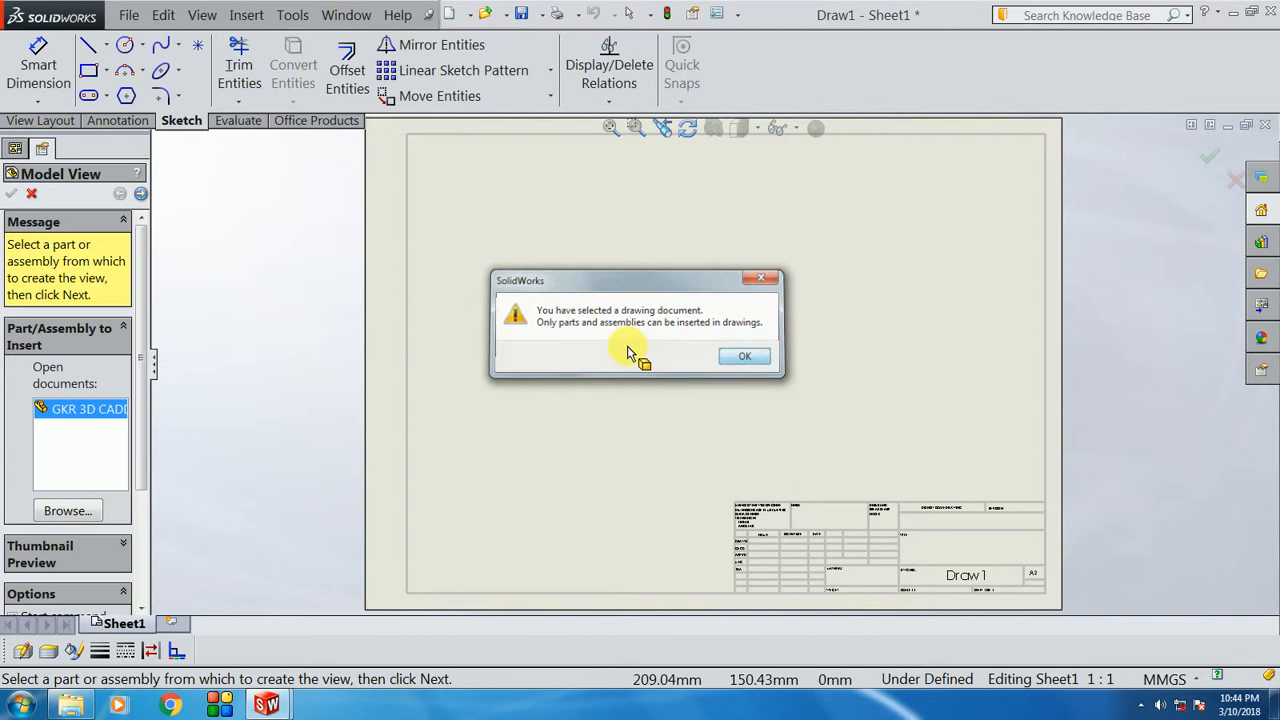
pyautogui.click(32, 195)
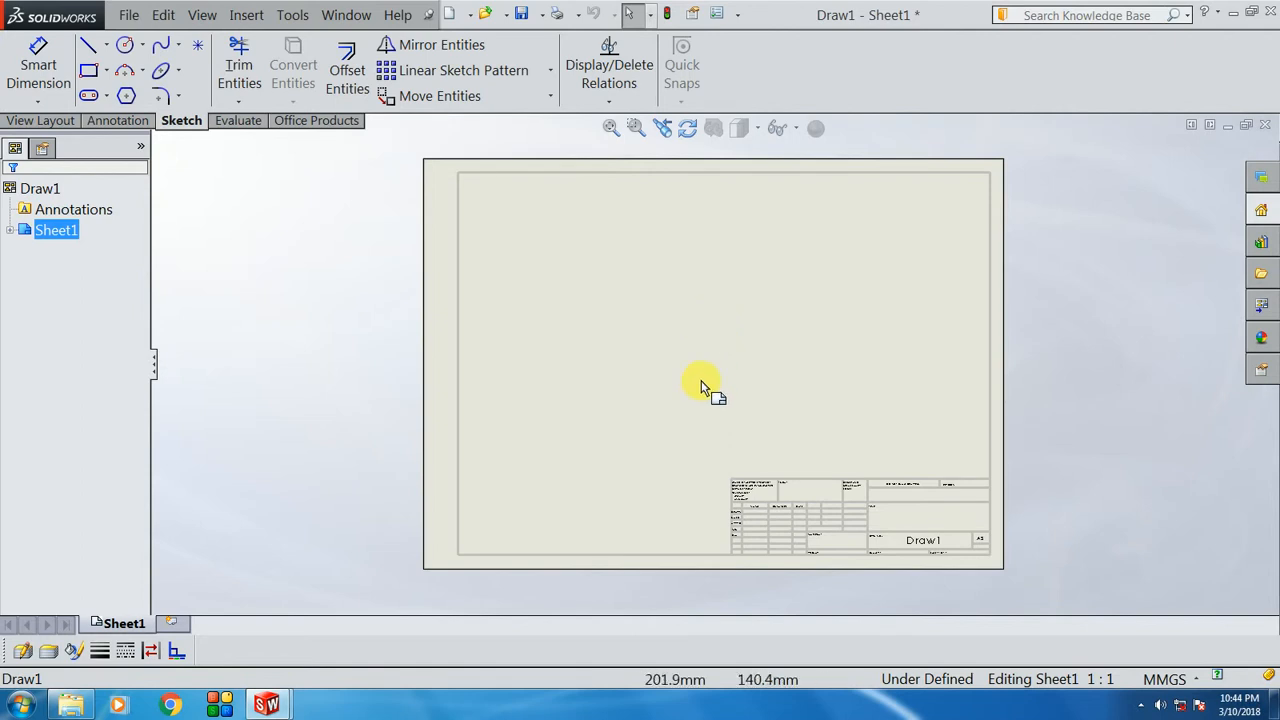
pyautogui.scroll(2, 712, 395)
pyautogui.scroll(-1, 900, 415)
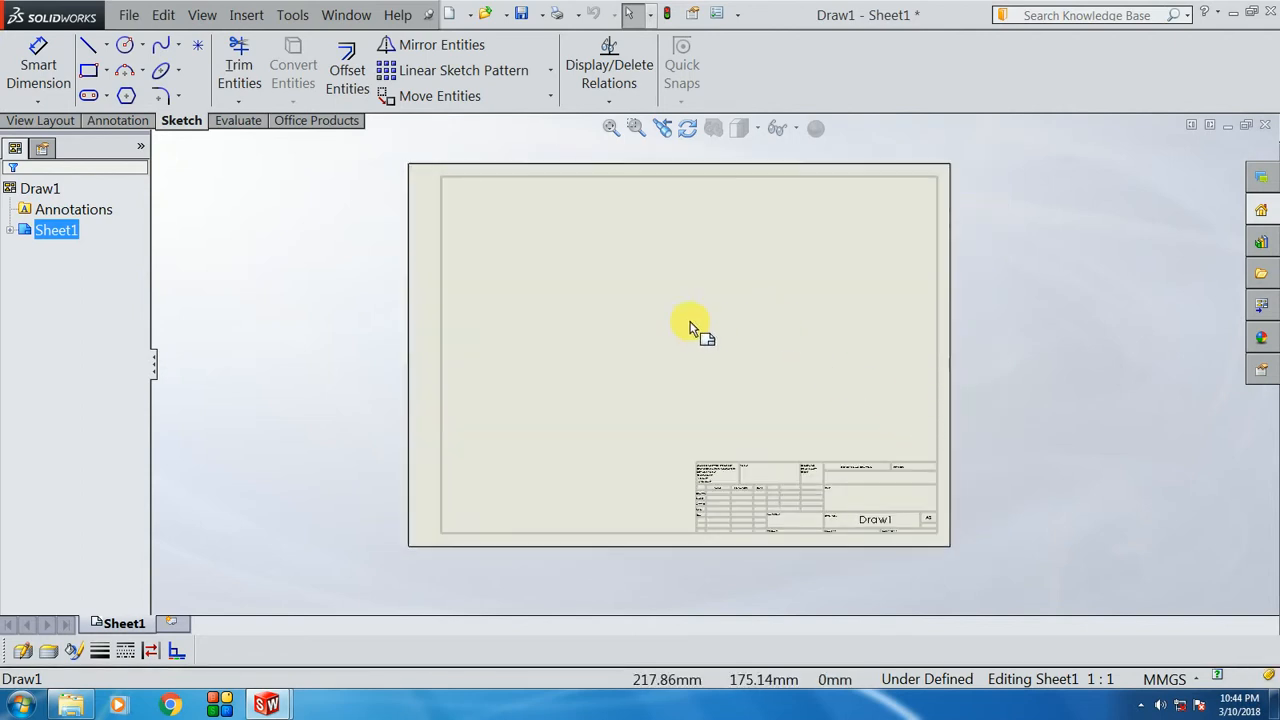
pyautogui.scroll(-3, 914, 529)
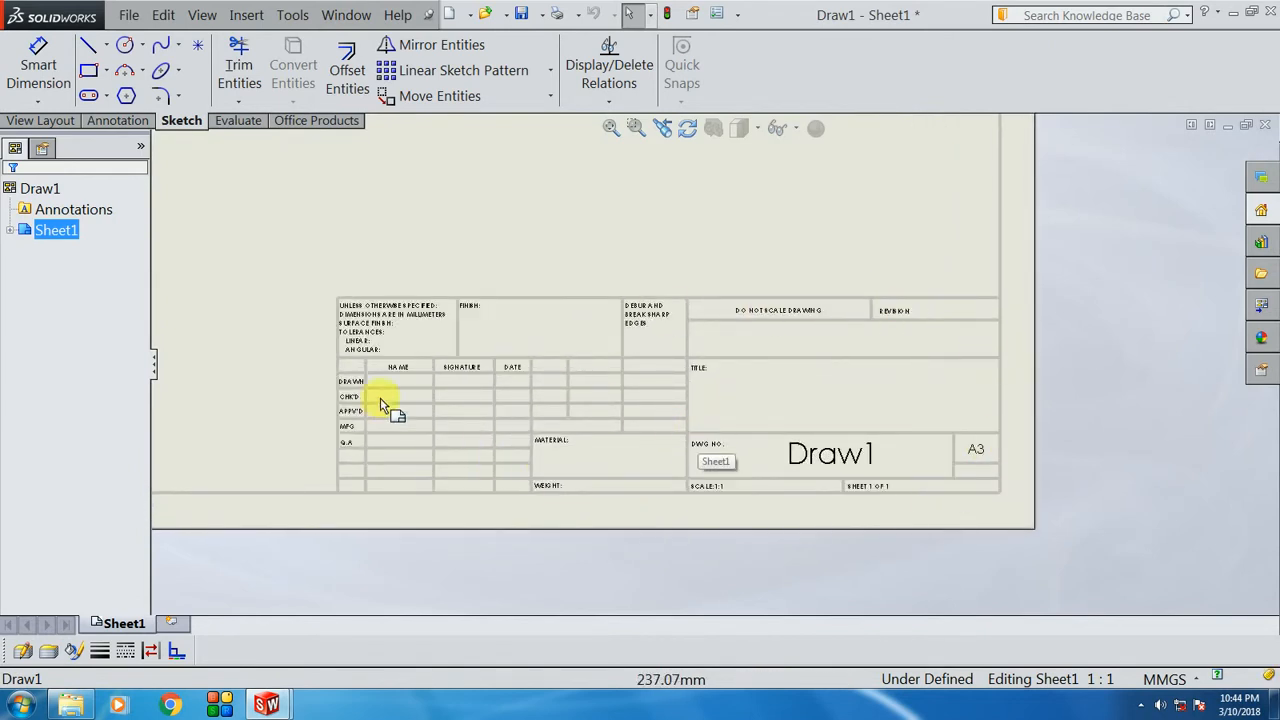
pyautogui.scroll(-1, 520, 410)
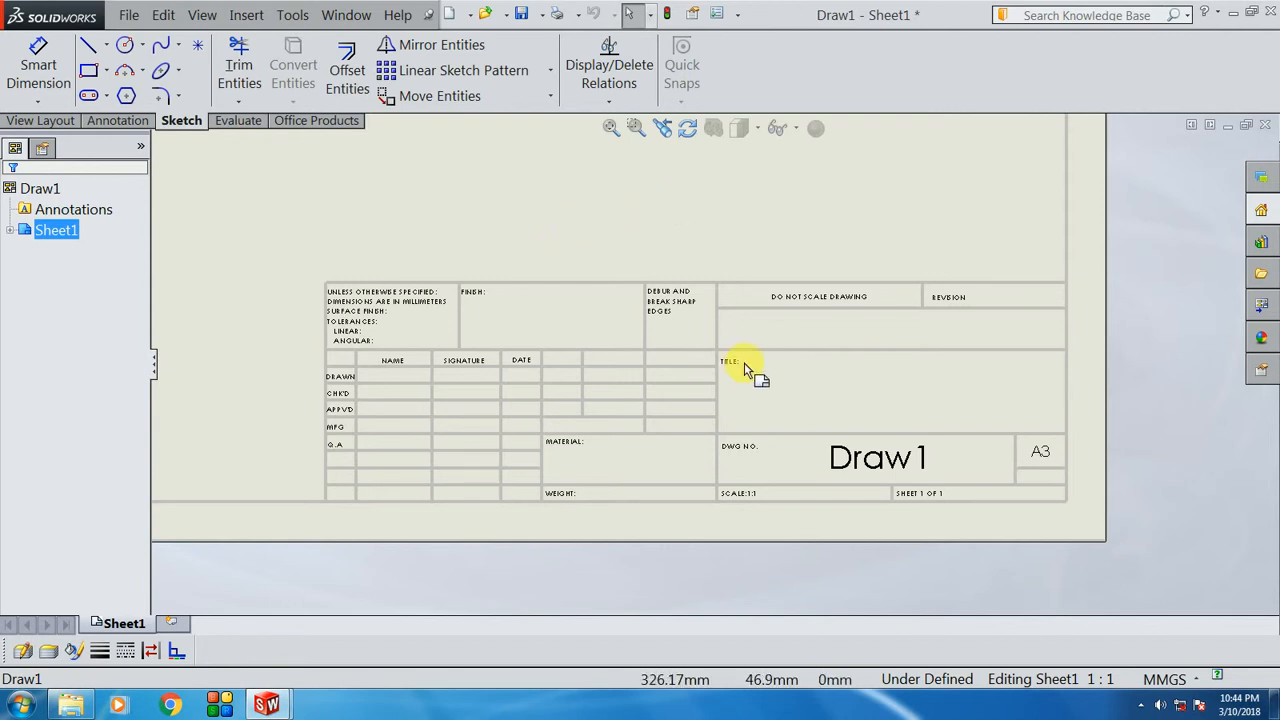
pyautogui.scroll(-1, 790, 432)
pyautogui.scroll(1, 775, 350)
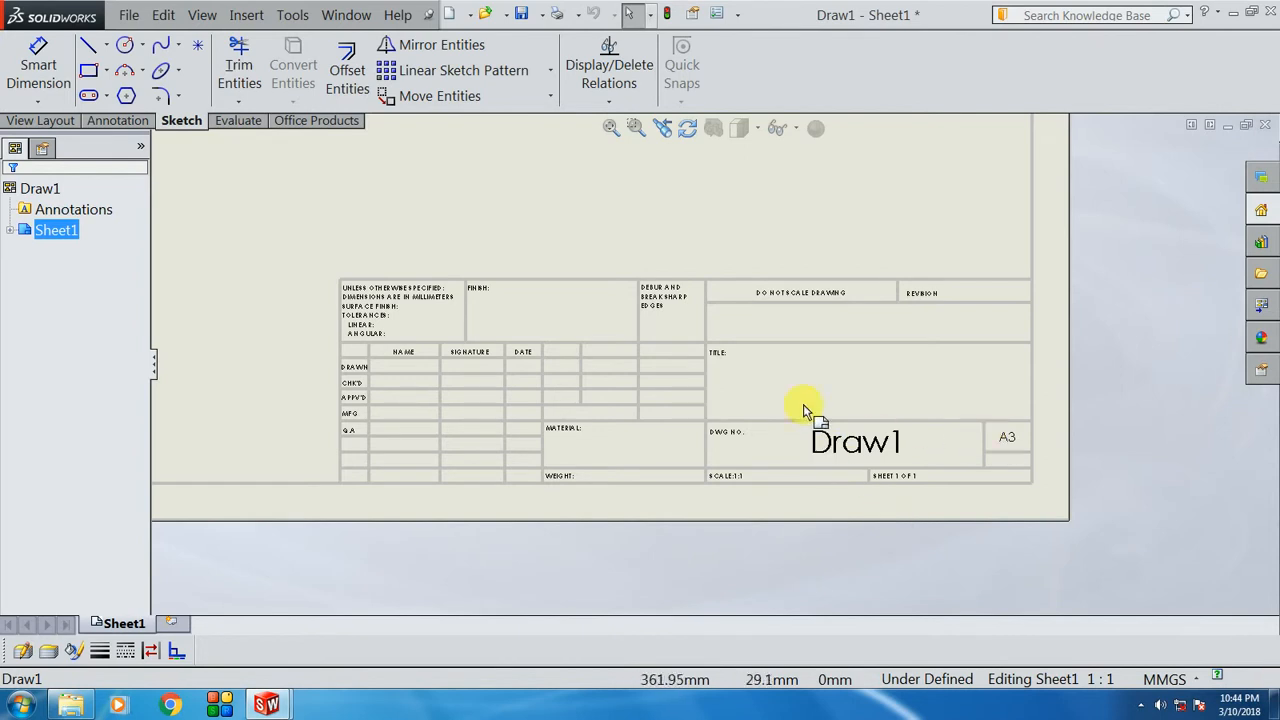
pyautogui.scroll(4, 757, 591)
pyautogui.scroll(-1, 607, 188)
pyautogui.scroll(2, 634, 286)
pyautogui.scroll(-1, 654, 306)
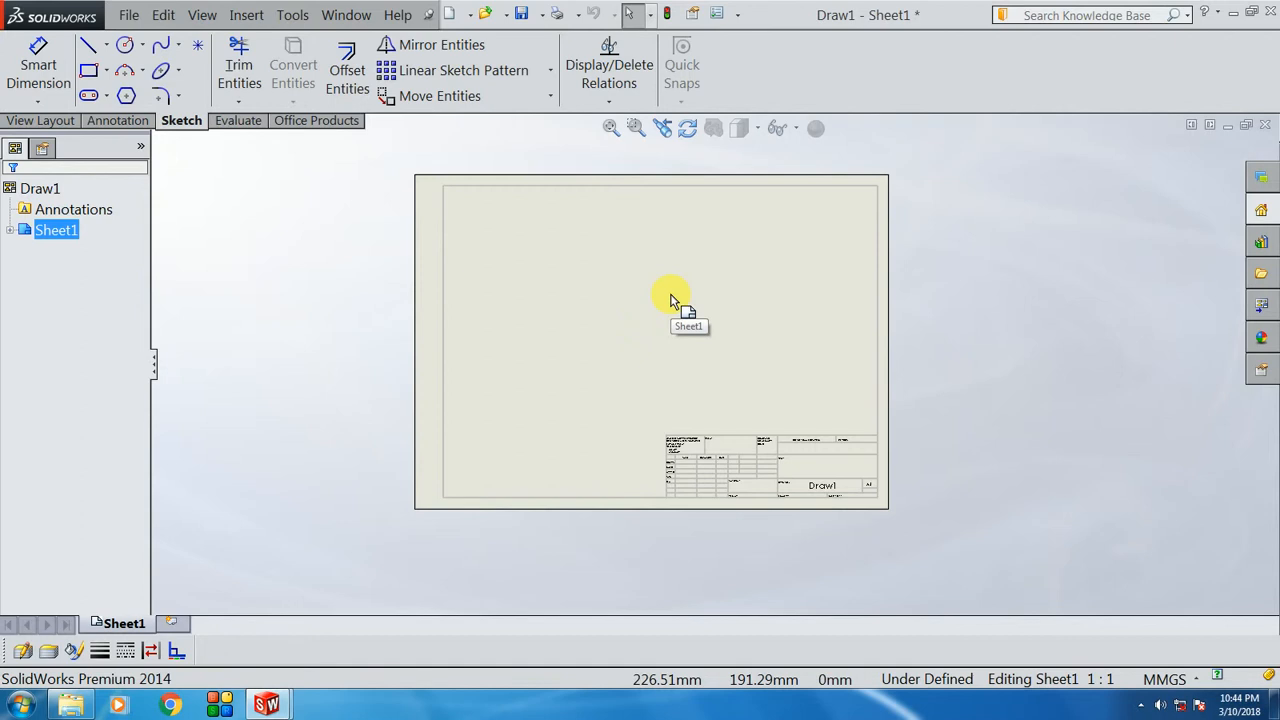
# Step: Switch Sheet1 into Edit Sheet Format mode
pyautogui.rightClick(670, 300)
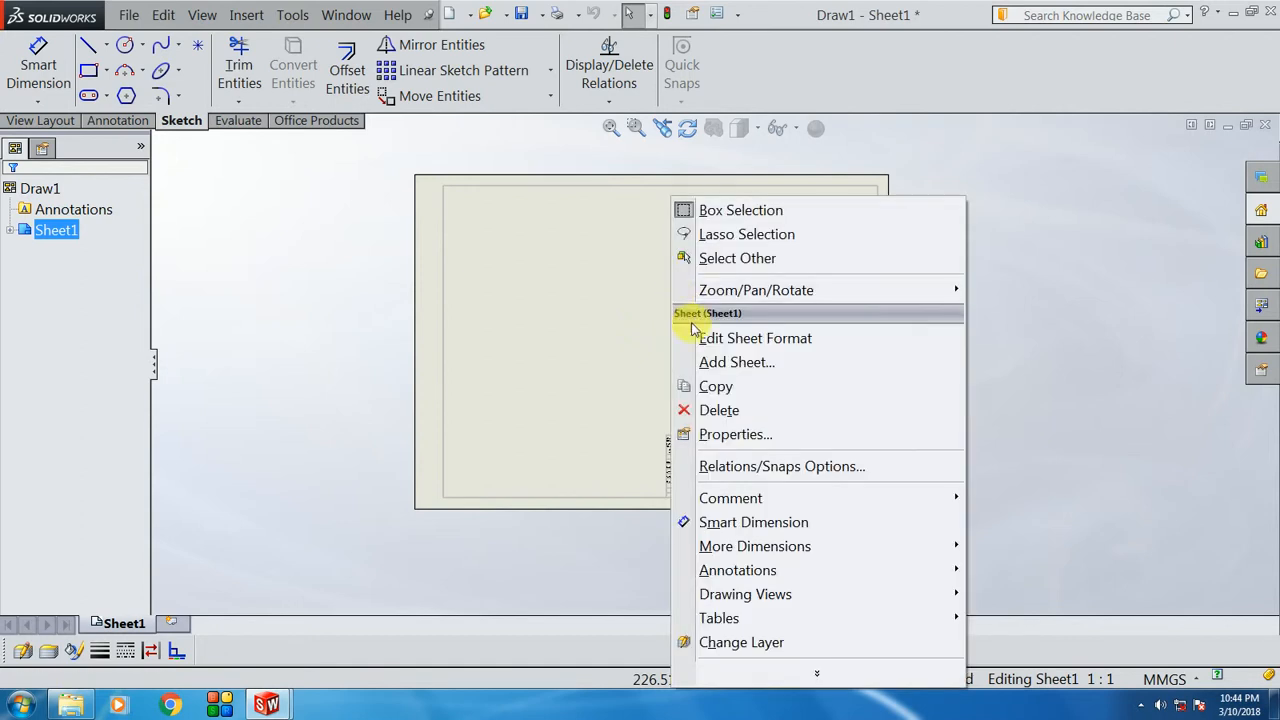
pyautogui.click(750, 340)
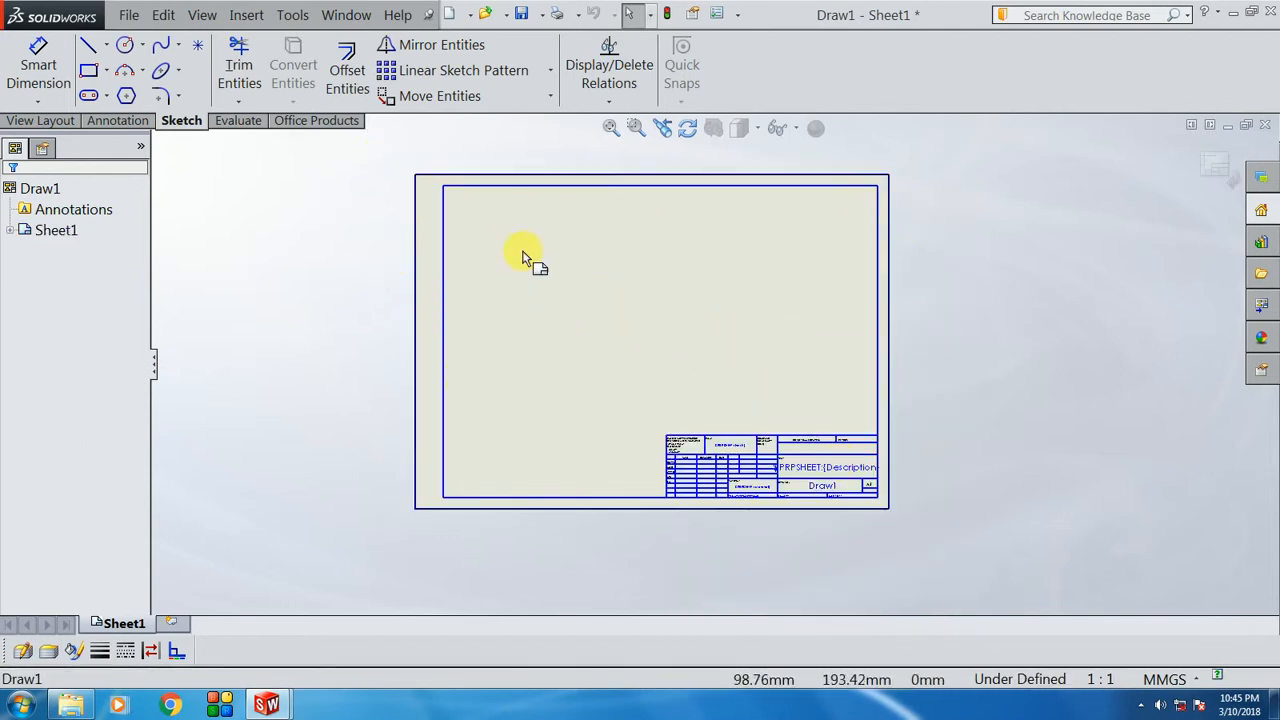
pyautogui.scroll(-3, 787, 498)
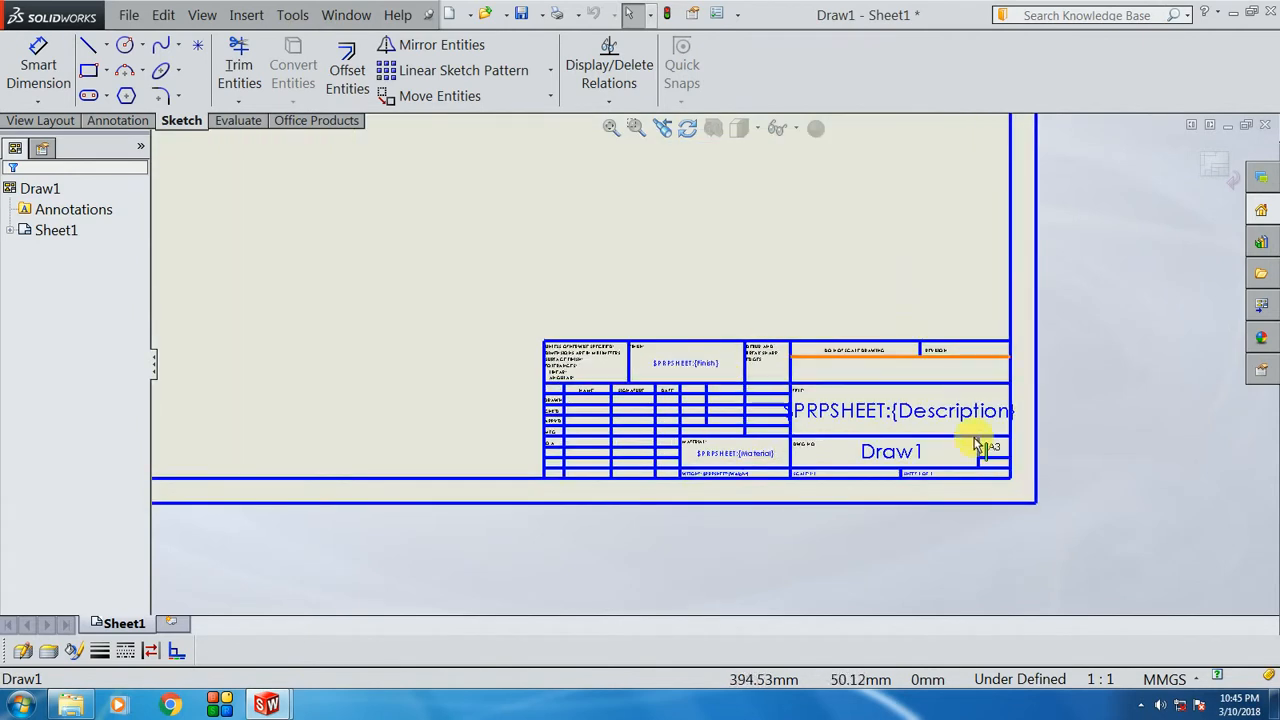
pyautogui.scroll(1, 1014, 540)
pyautogui.scroll(5, 950, 510)
pyautogui.scroll(-1, 686, 257)
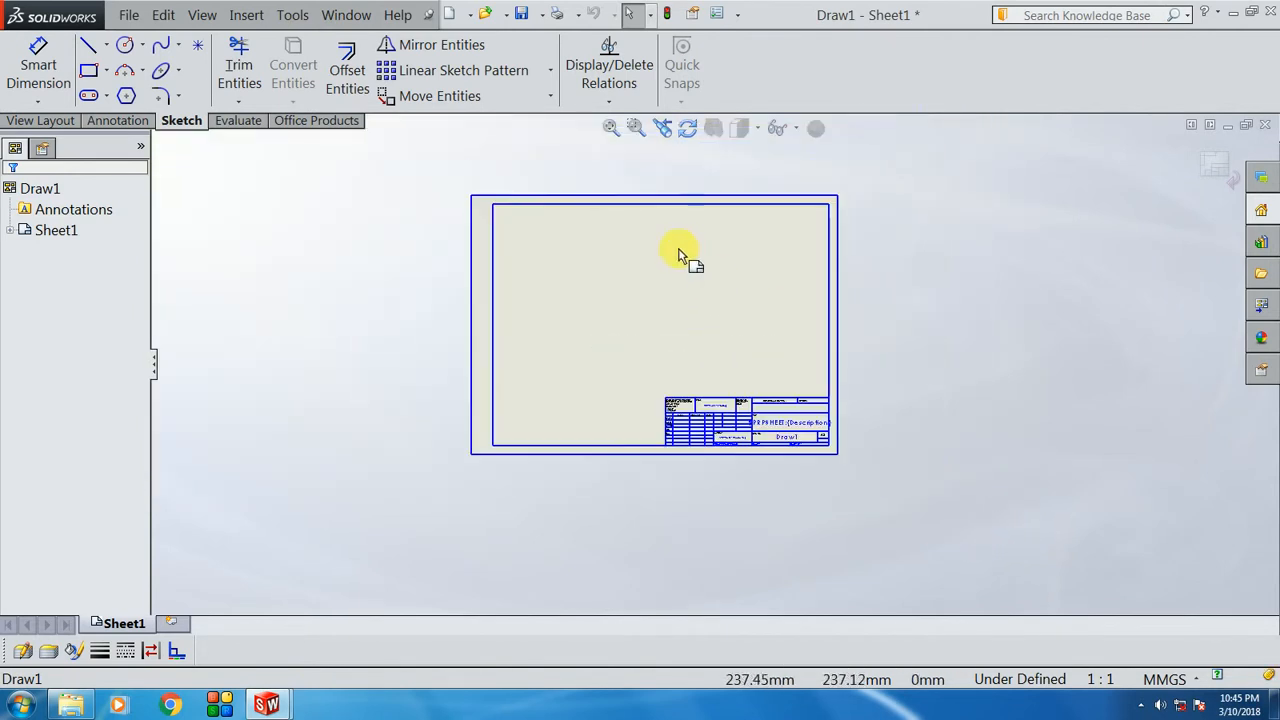
# Step: Box-select the default border and title block and delete them, leaving a blank sheet
pyautogui.moveTo(422, 152); pyautogui.dragTo(880, 506)
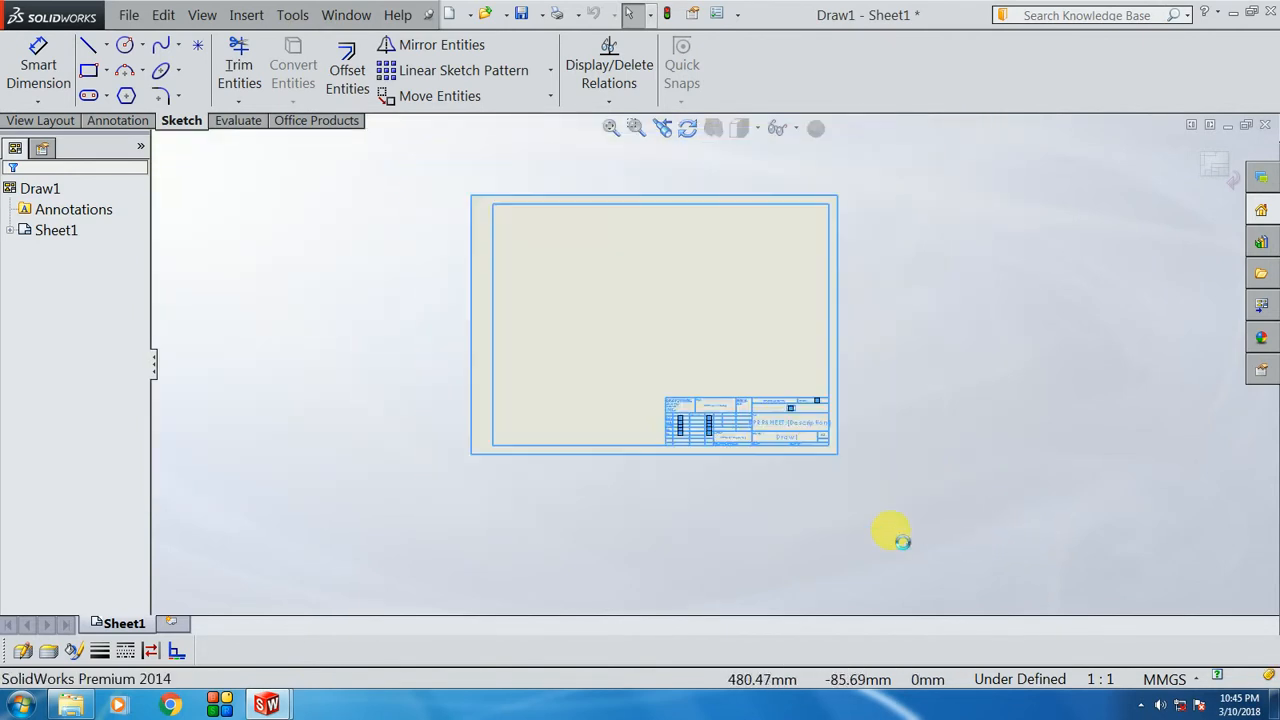
pyautogui.press('Delete')
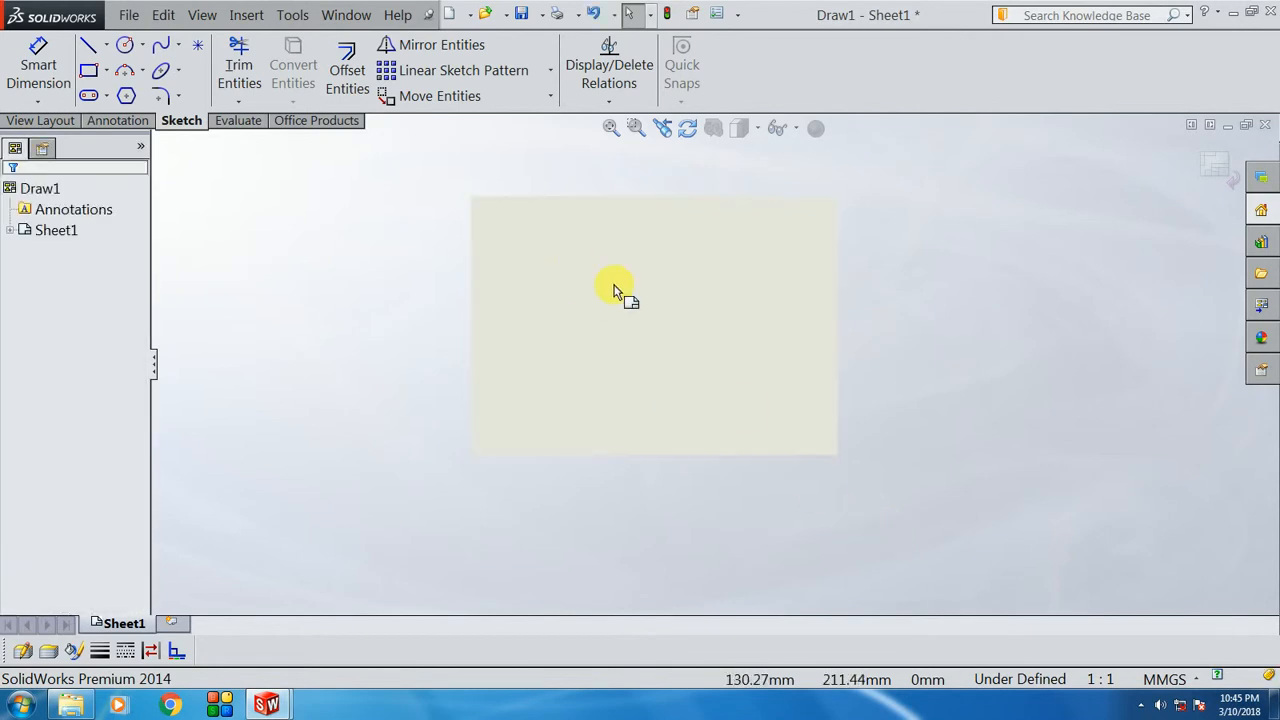
pyautogui.scroll(-1, 609, 286)
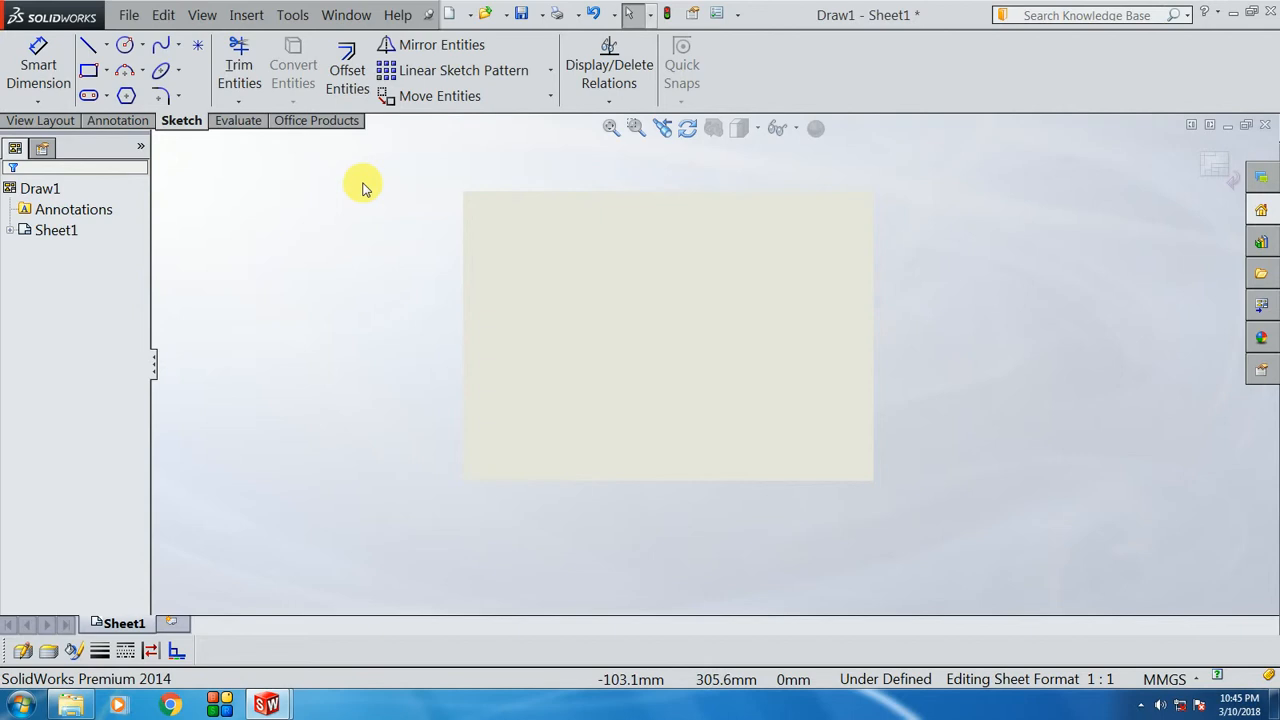
pyautogui.scroll(-1, 666, 294)
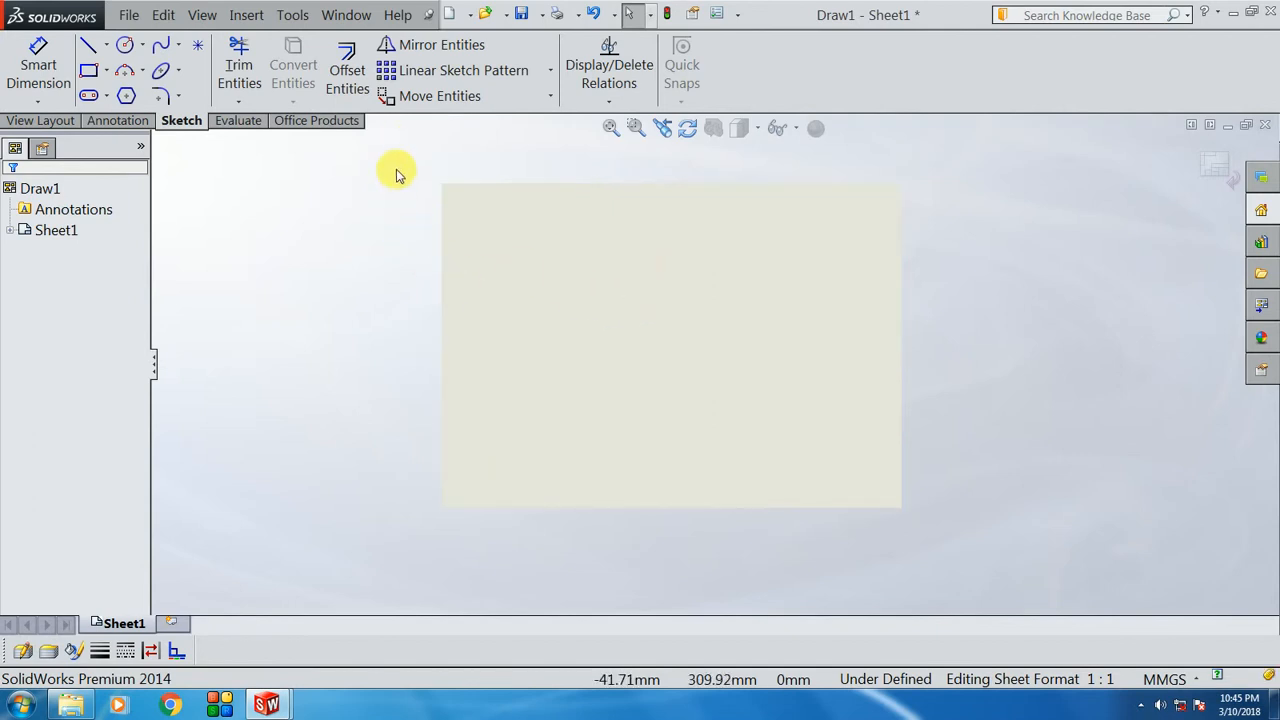
pyautogui.scroll(-1, 686, 296)
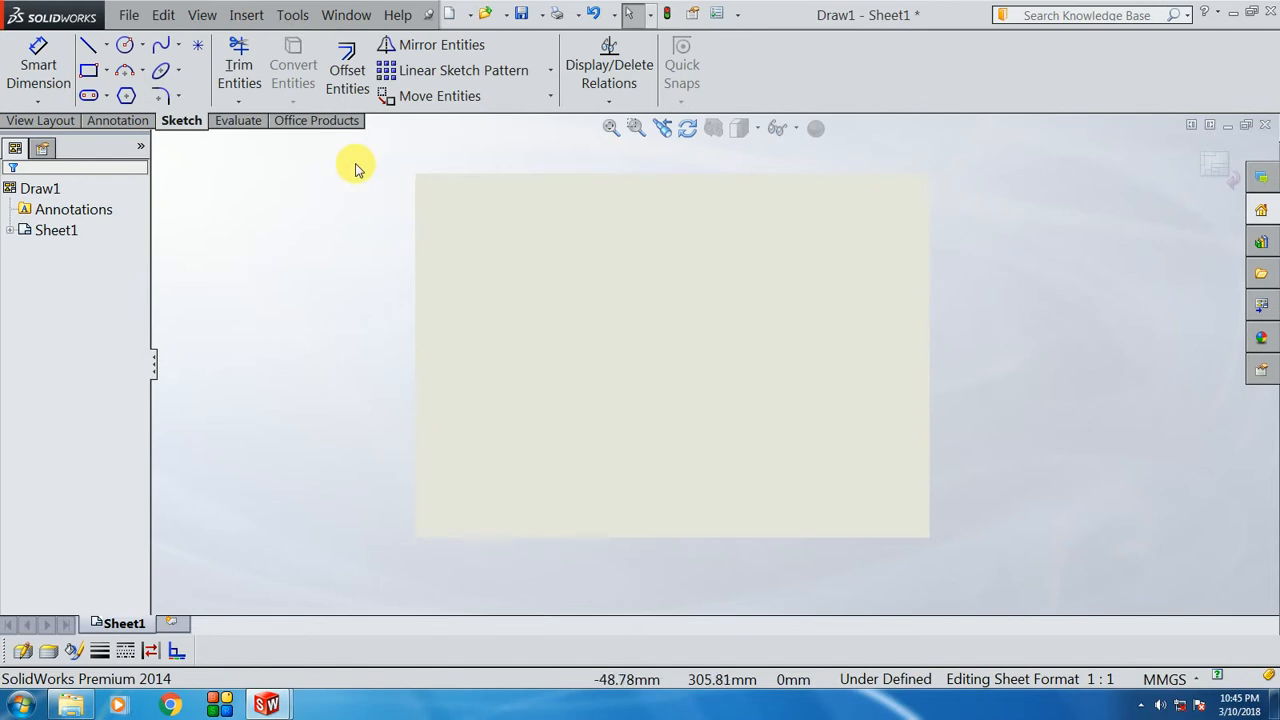
# Step: Open TEMPLATE.dwg from the Desktop through the DXF/DWG Import wizard as new drawing Draw2
pyautogui.click(487, 15)
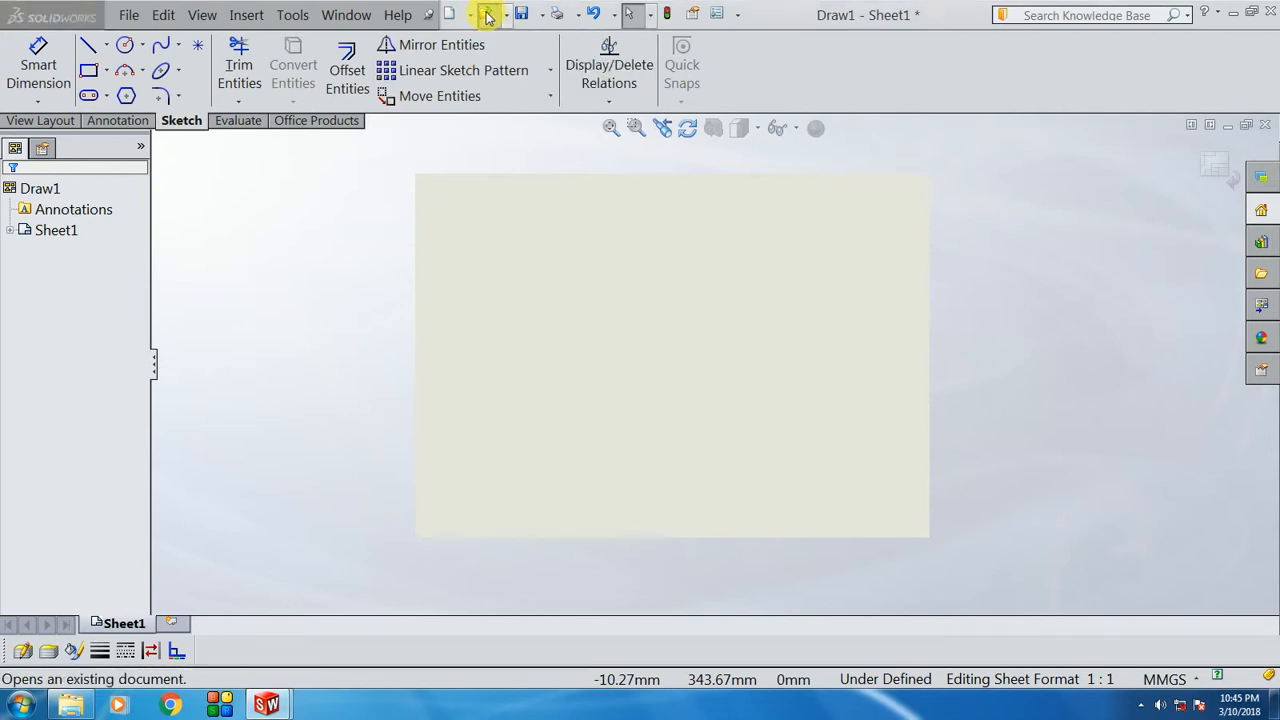
pyautogui.click(84, 36)
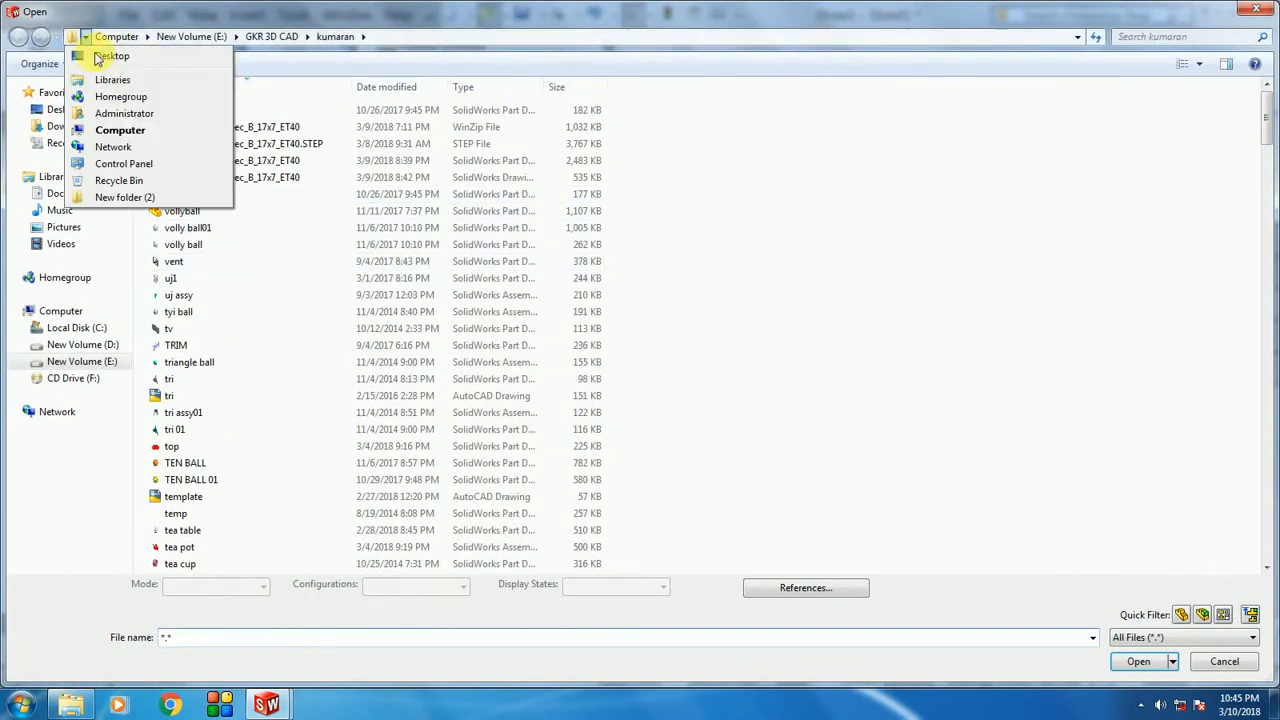
pyautogui.click(106, 54)
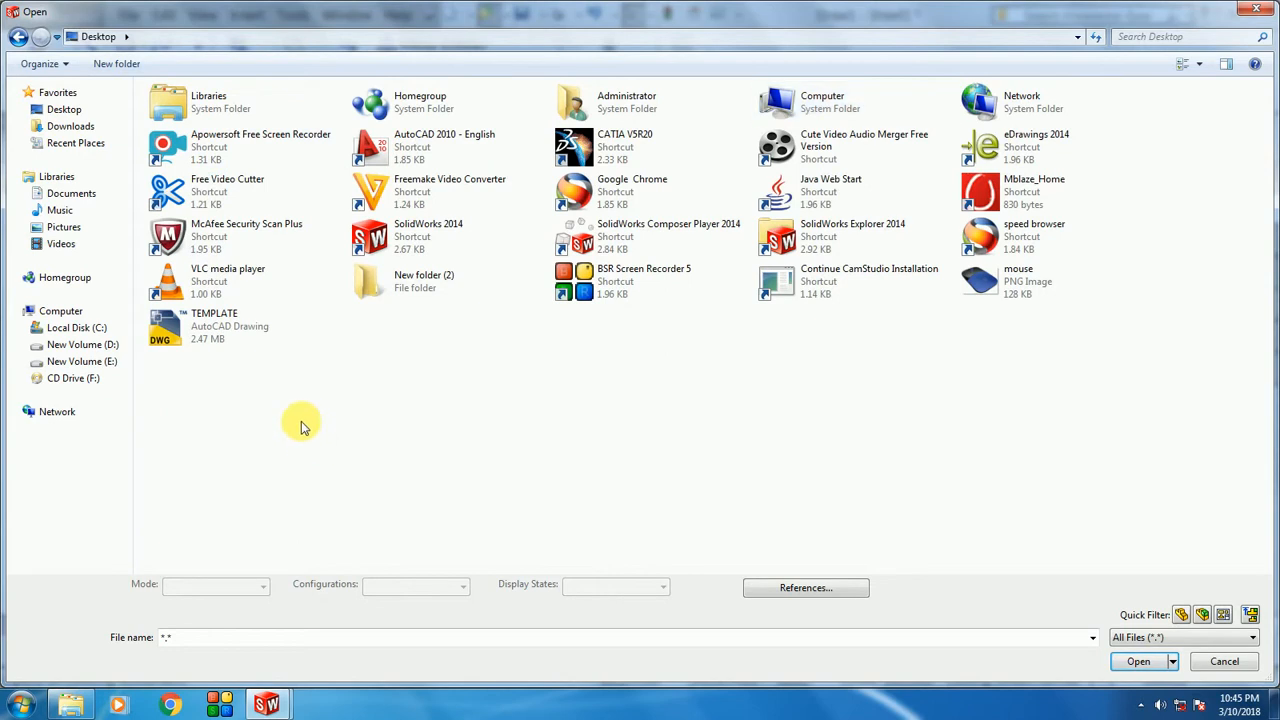
pyautogui.click(213, 335)
pyautogui.doubleClick(213, 335)
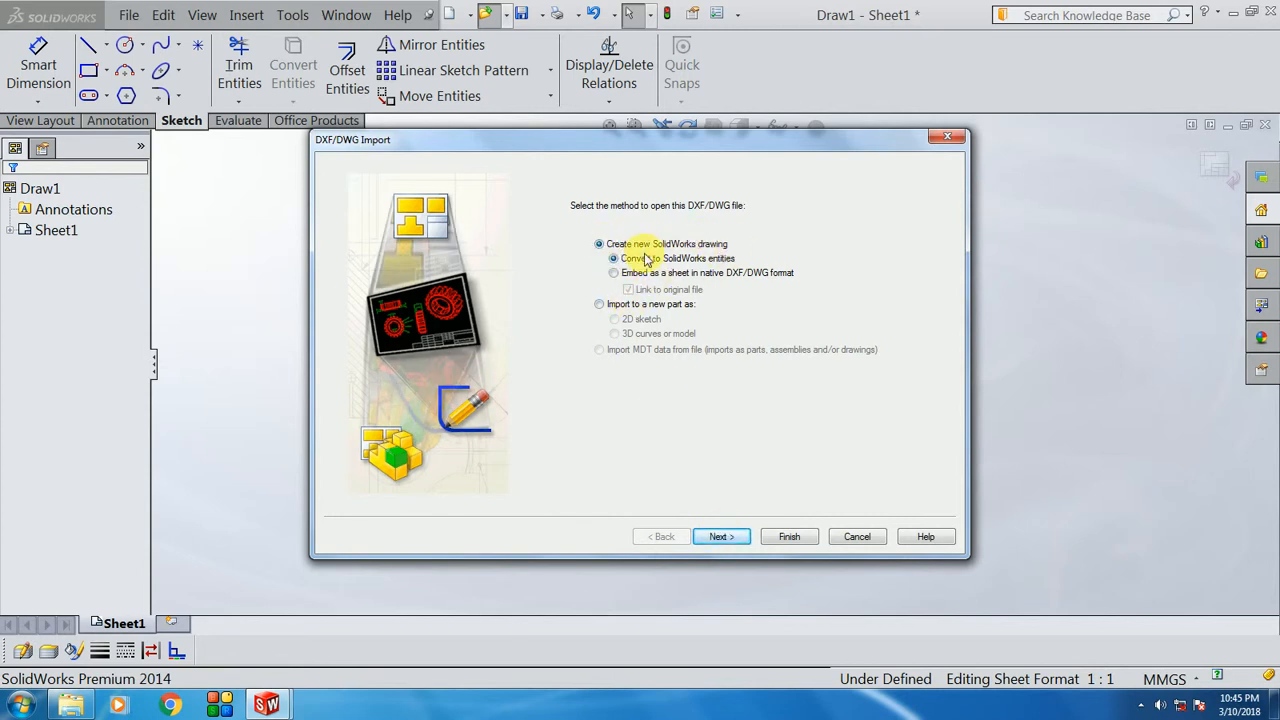
pyautogui.click(728, 537)
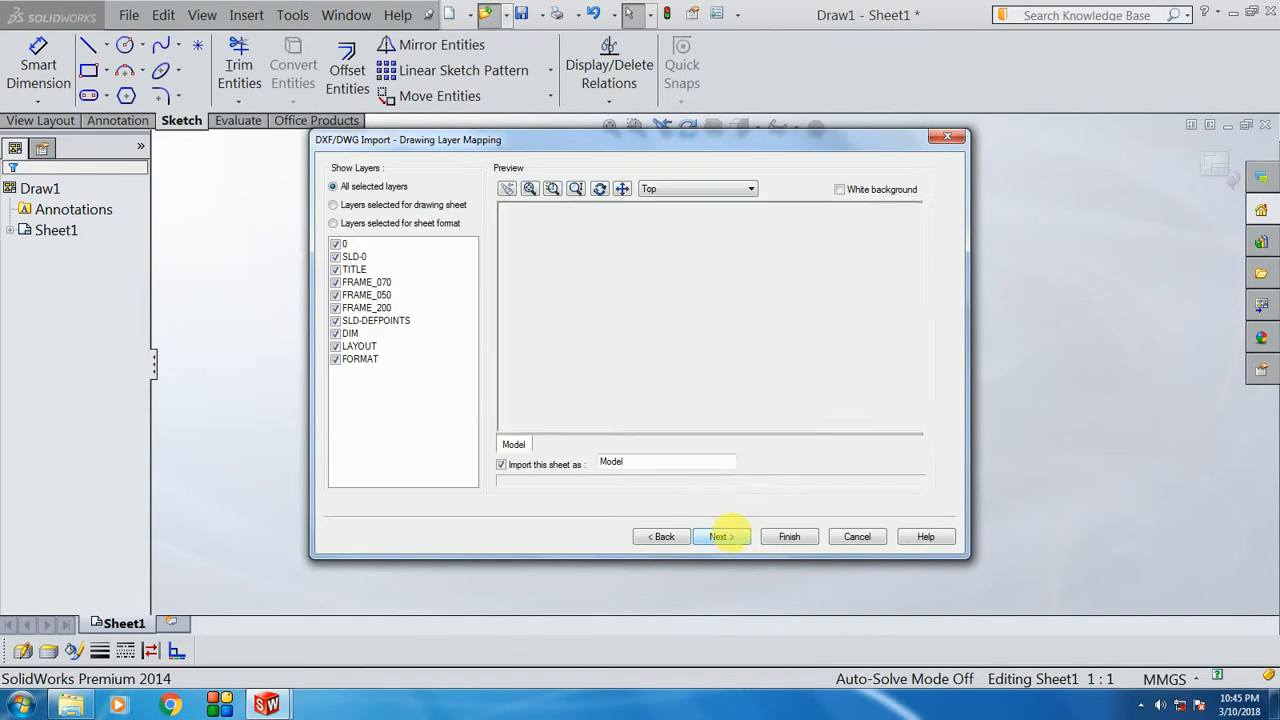
pyautogui.click(789, 538)
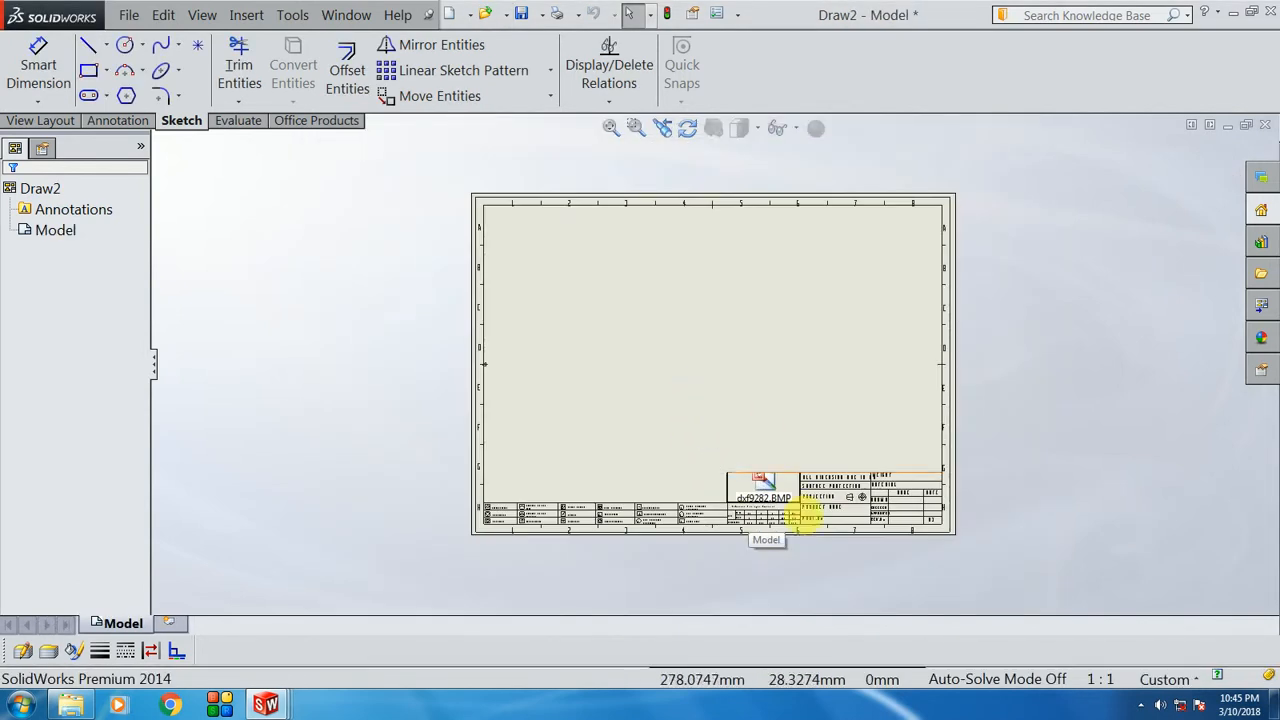
# Step: Enter and then leave sheet format editing on Draw2's Model sheet
pyautogui.scroll(-6, 805, 518)
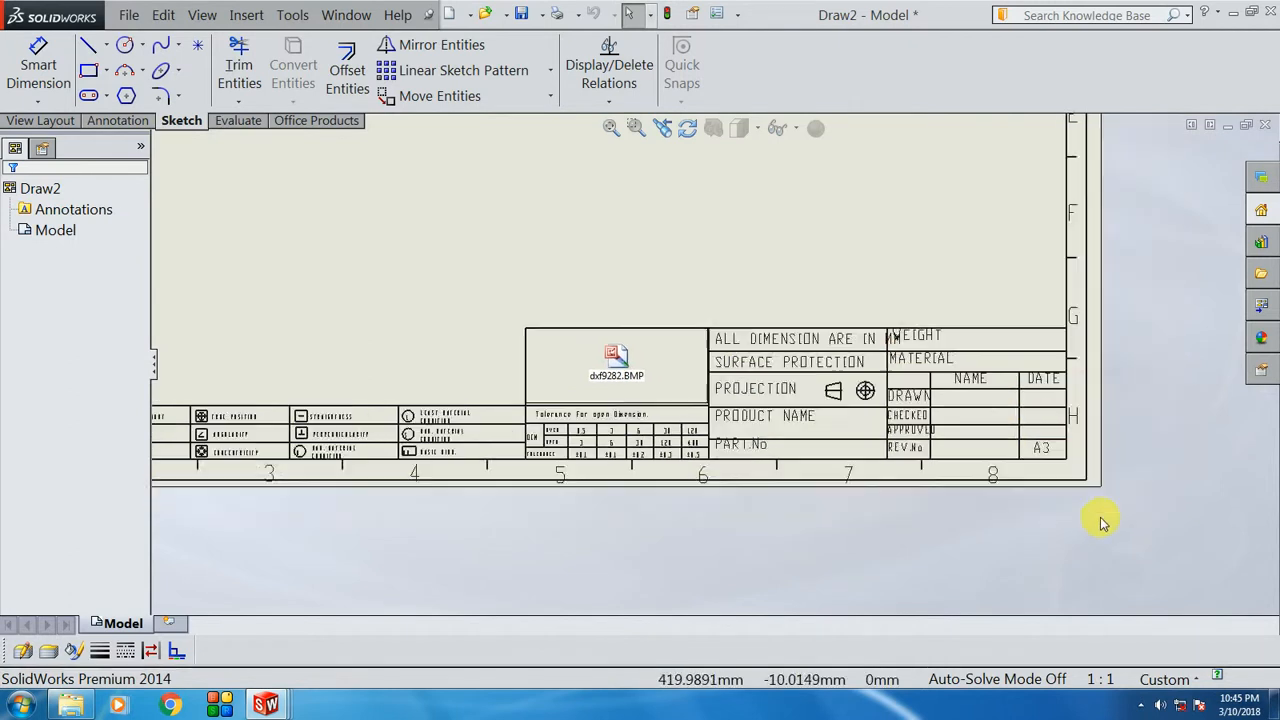
pyautogui.scroll(5, 1068, 543)
pyautogui.scroll(2, 634, 240)
pyautogui.scroll(-1, 648, 263)
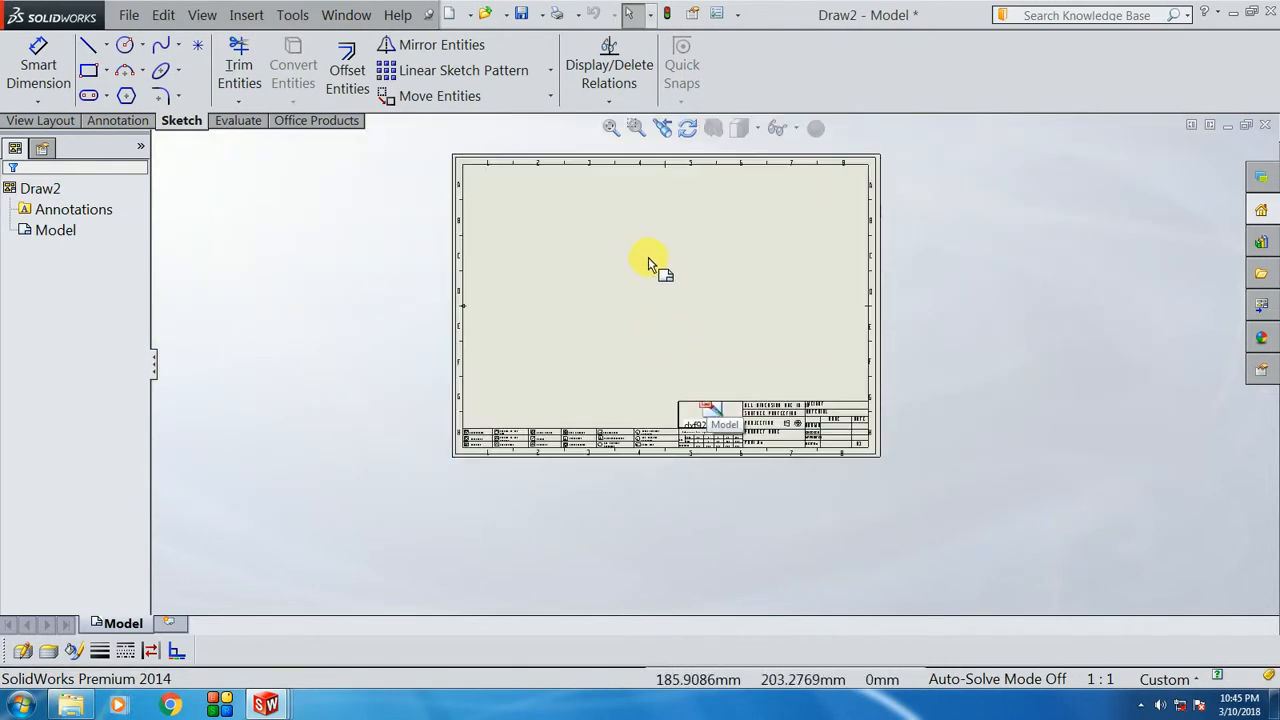
pyautogui.click(650, 266)
pyautogui.scroll(-1, 660, 295)
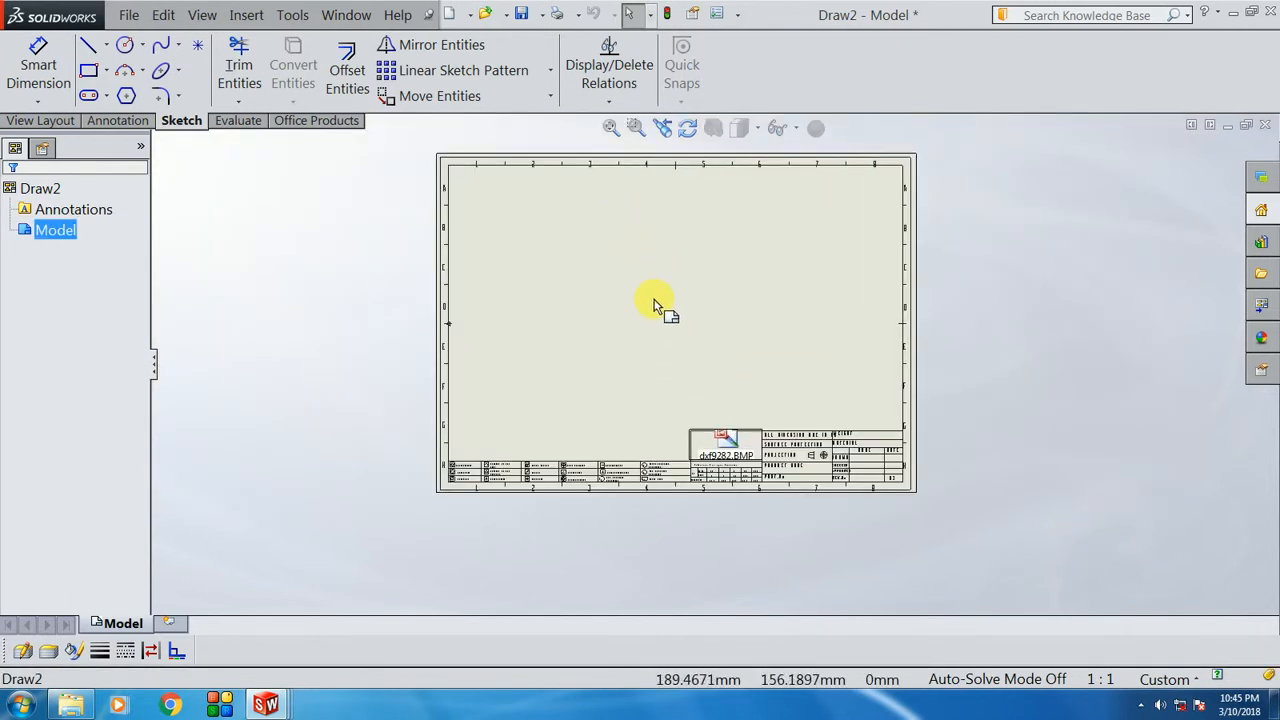
pyautogui.rightClick(663, 261)
pyautogui.click(706, 337)
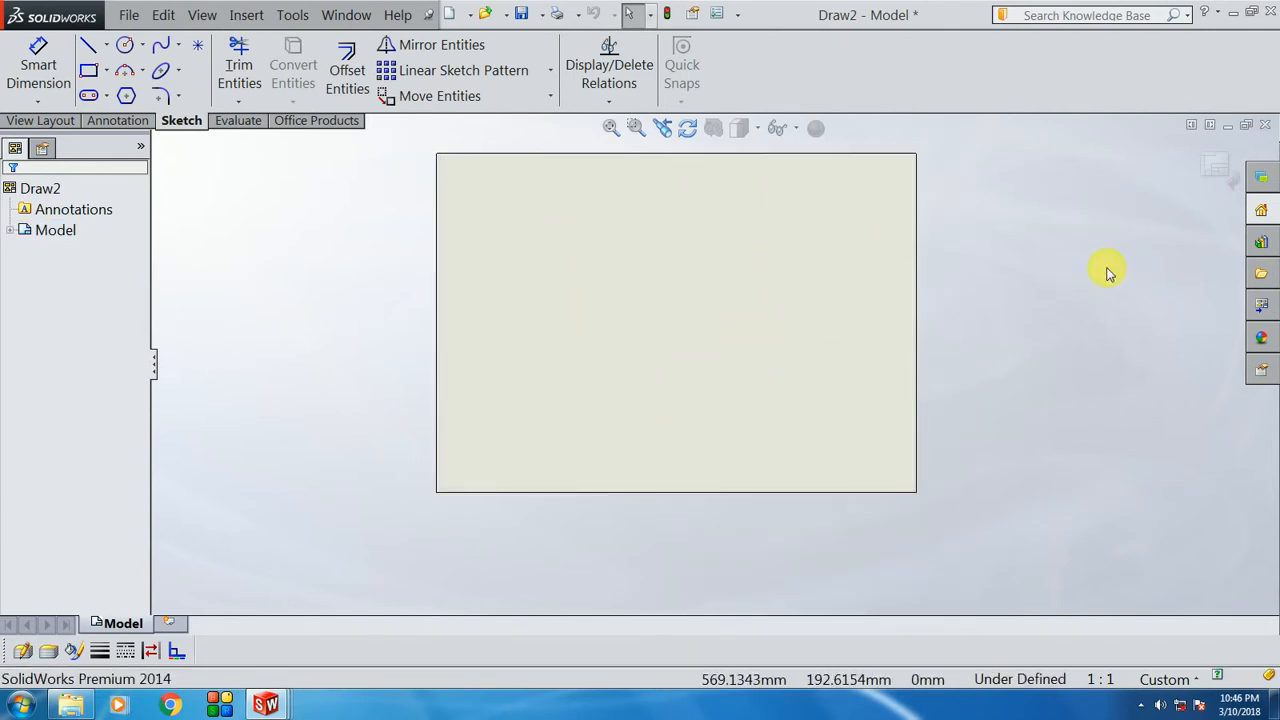
pyautogui.click(1217, 170)
# Step: Box-select the whole imported border and title block and cut it, keeping only dxf9282.BMP
pyautogui.click(689, 309)
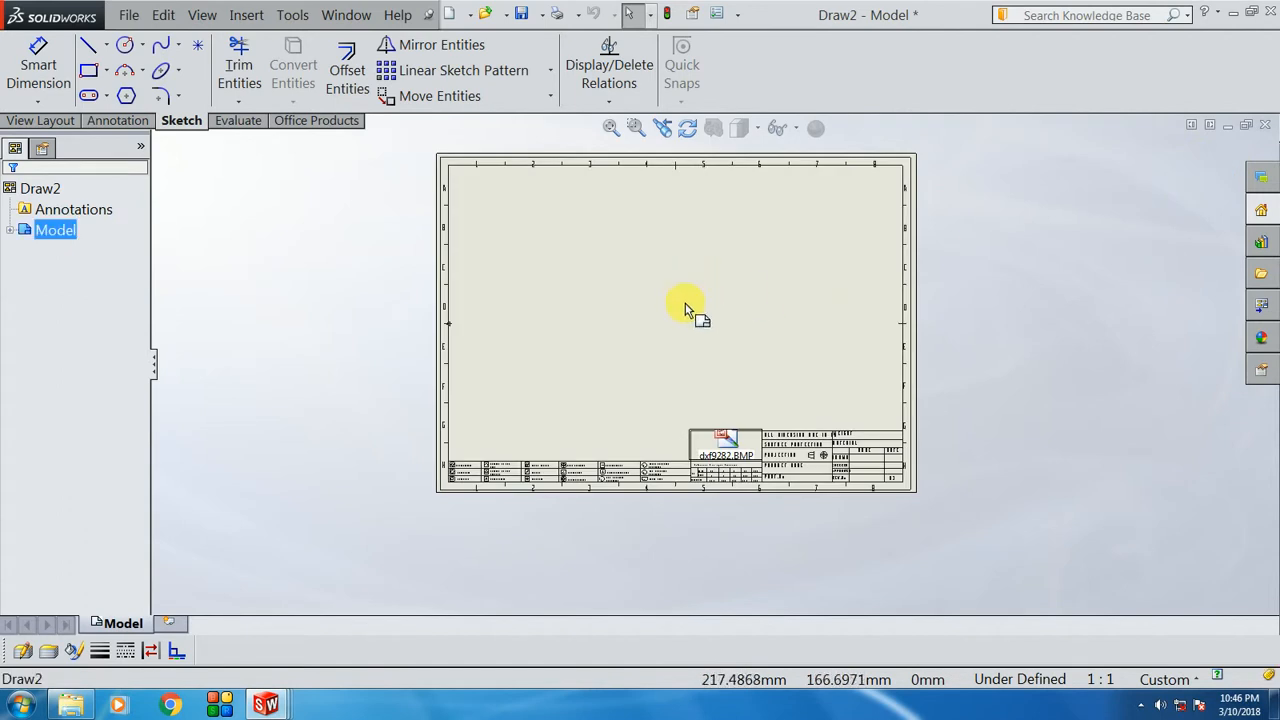
pyautogui.scroll(2, 689, 309)
pyautogui.moveTo(460, 164); pyautogui.dragTo(908, 521)
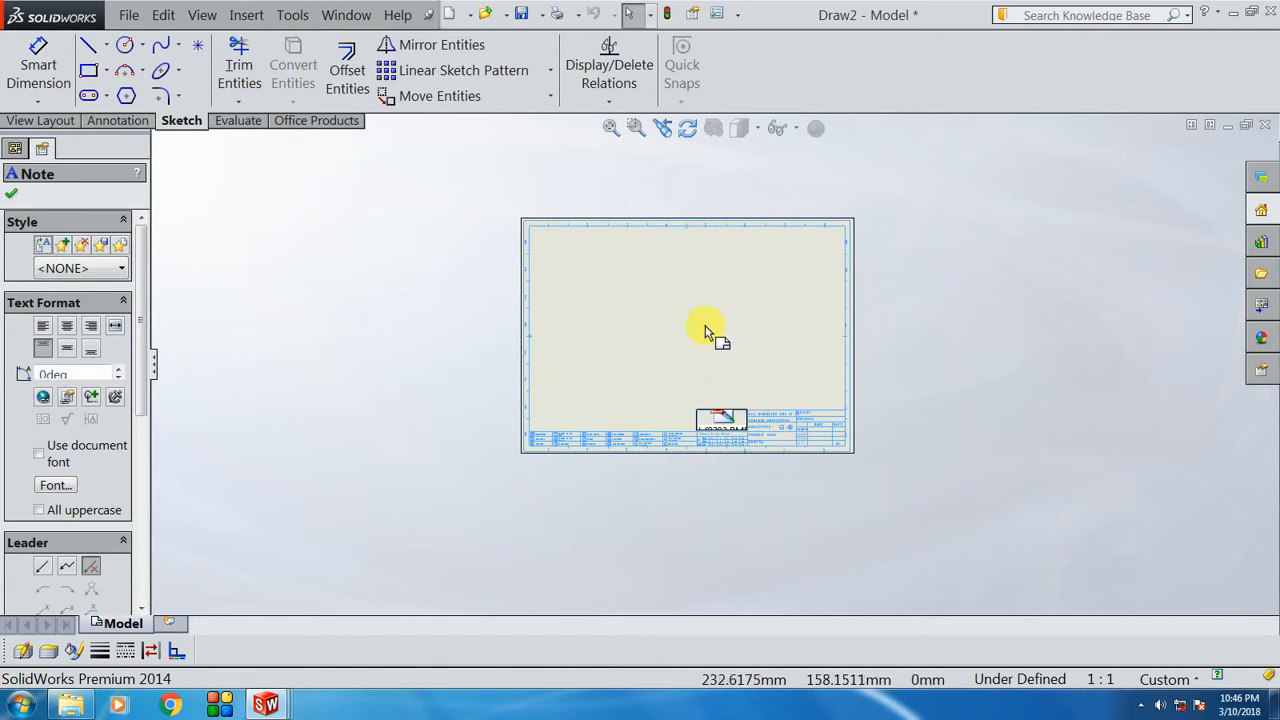
pyautogui.press('Escape')
pyautogui.scroll(-3, 678, 300)
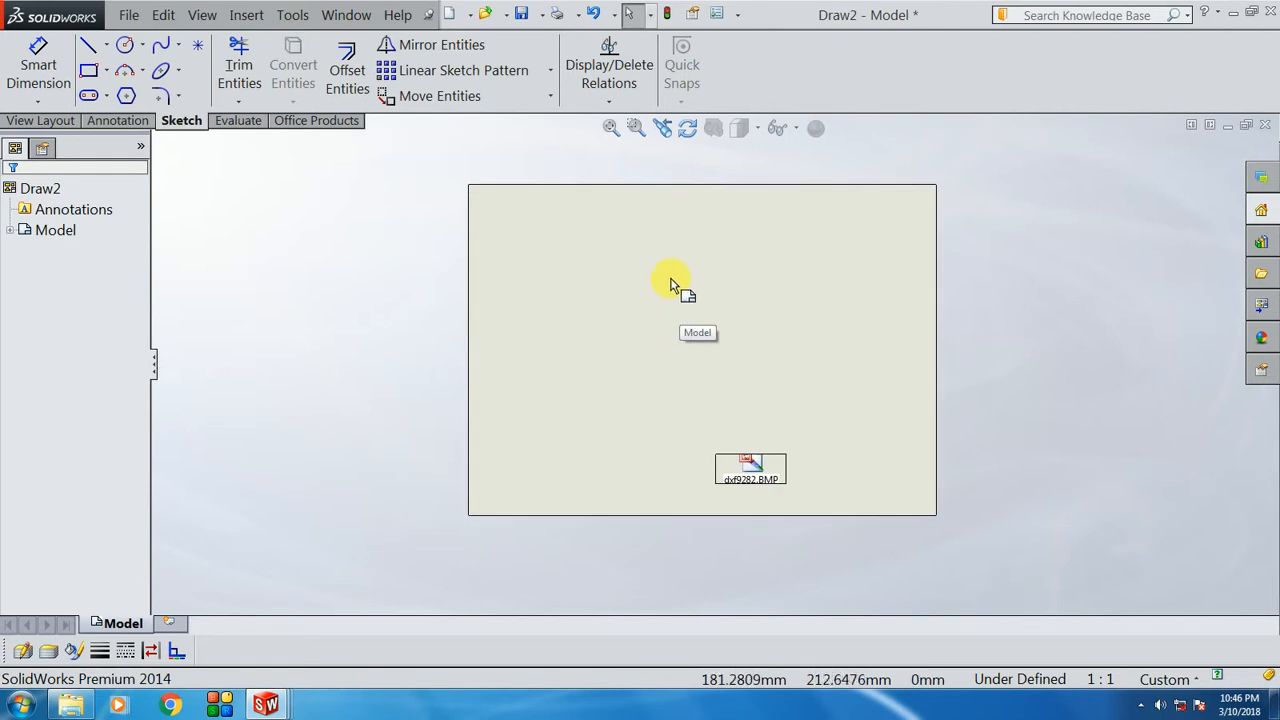
# Step: Enter Edit Sheet Format on Draw2 and box-select the border and title block there
pyautogui.rightClick(671, 285)
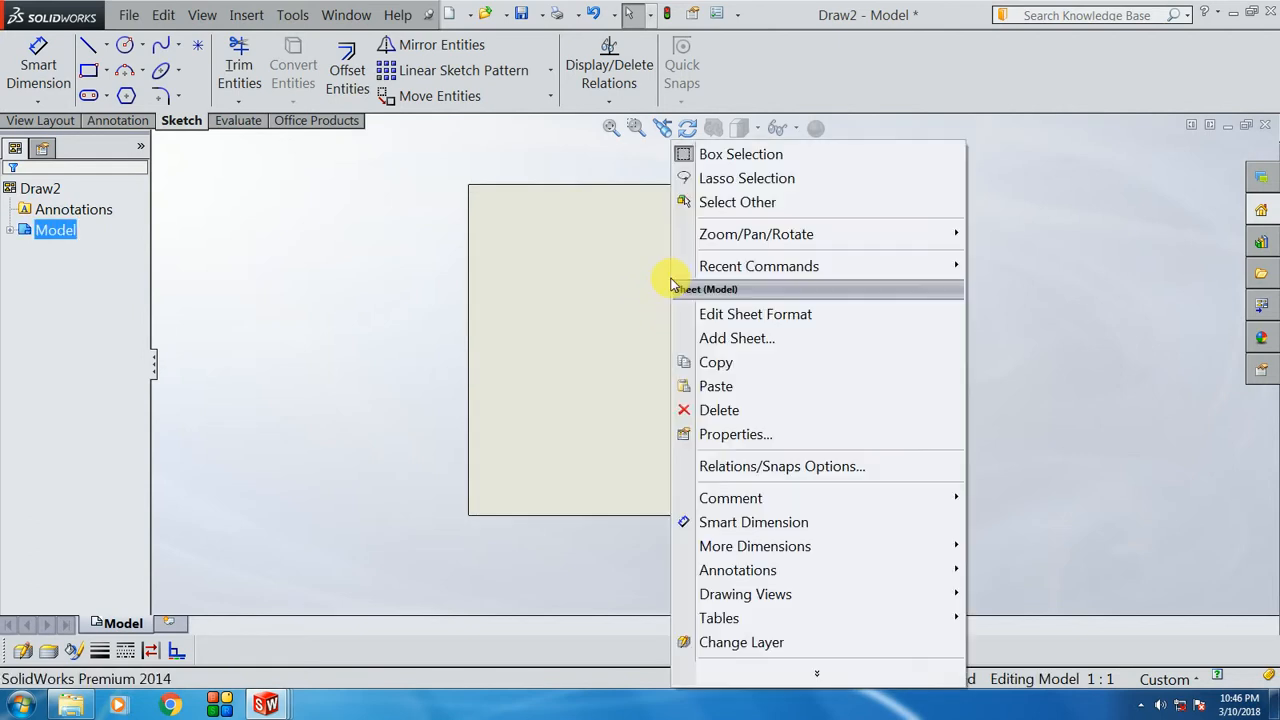
pyautogui.click(768, 316)
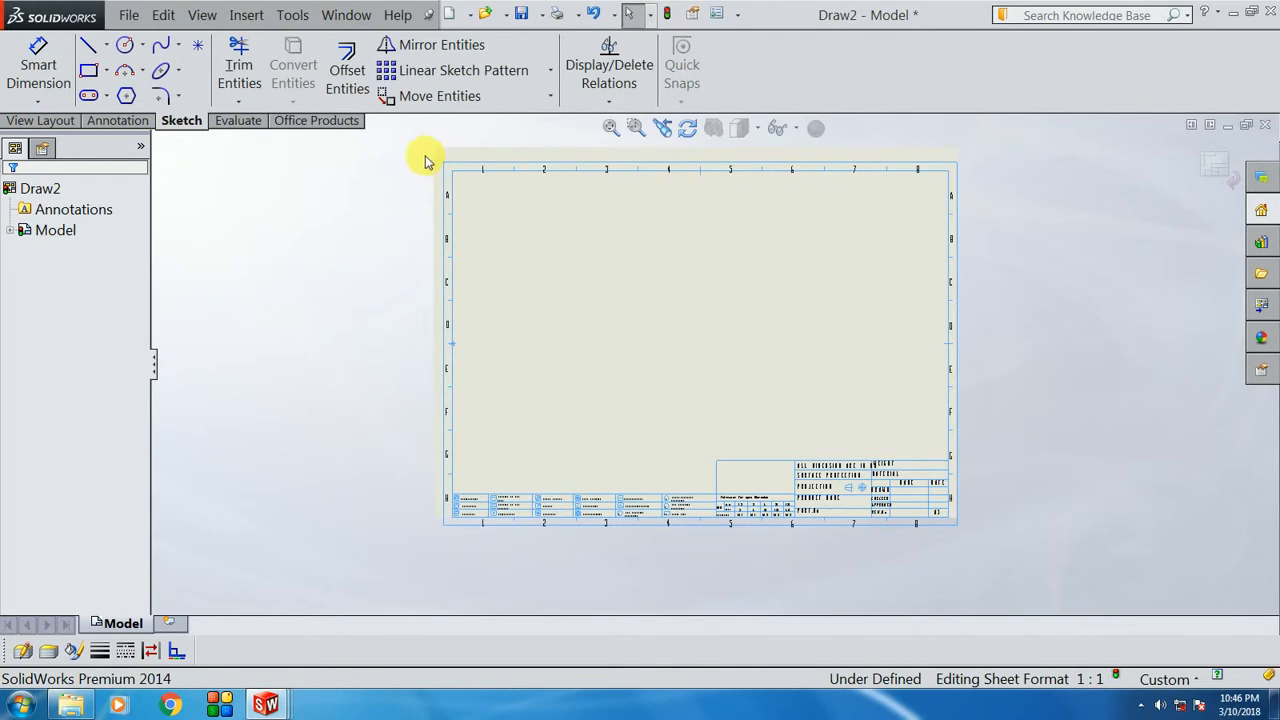
pyautogui.moveTo(474, 177); pyautogui.dragTo(955, 541)
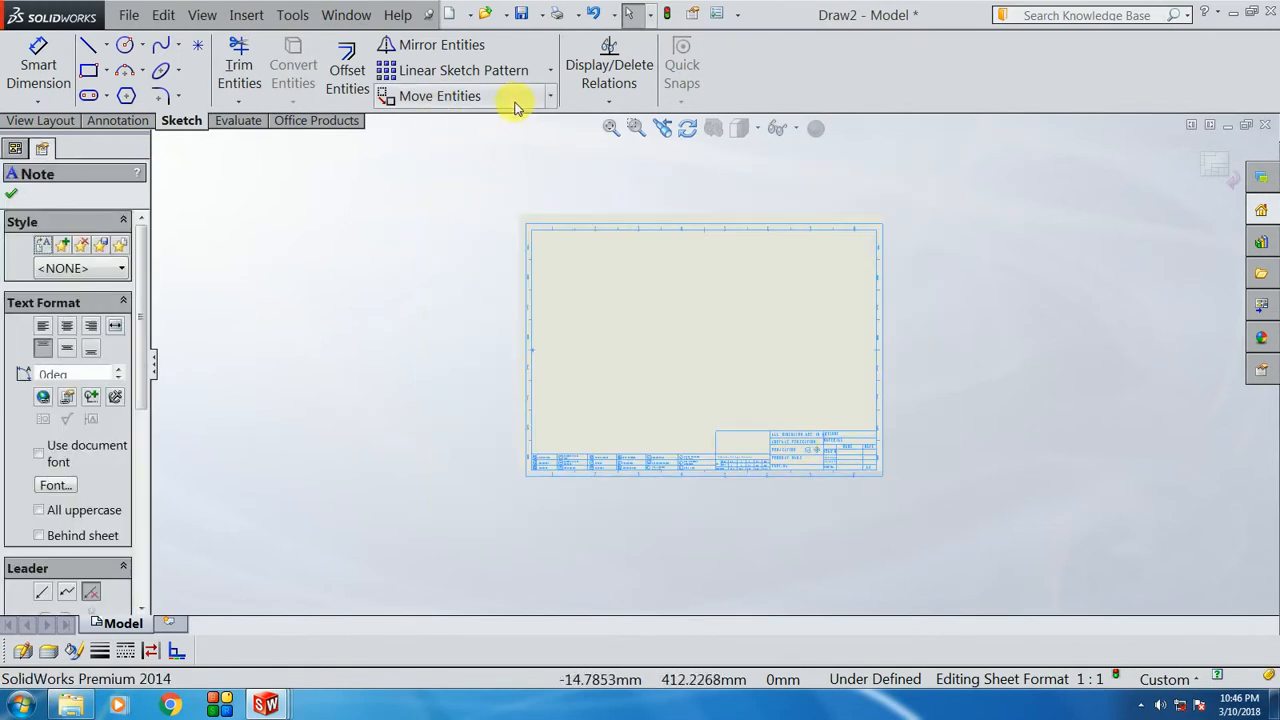
# Step: Move the border and title block from their bottom-left corner to the sheet origin
pyautogui.click(548, 97)
pyautogui.click(455, 123)
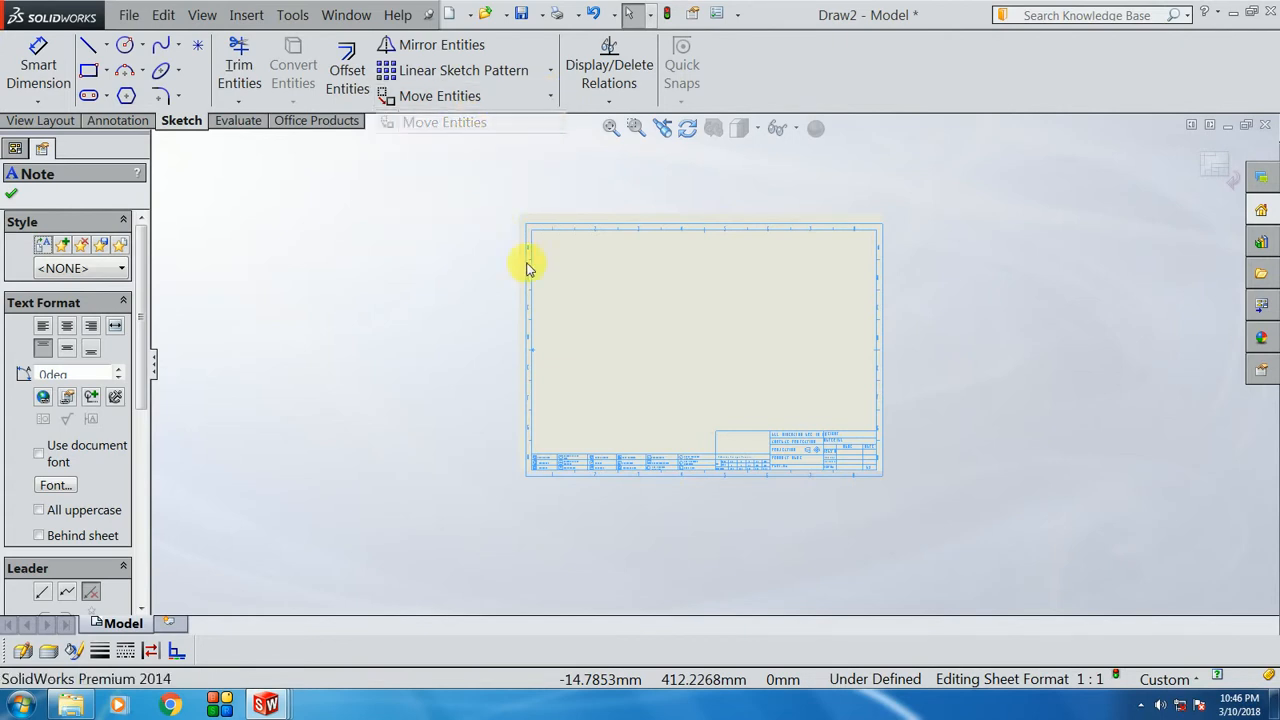
pyautogui.scroll(-5, 557, 251)
pyautogui.scroll(5, 674, 549)
pyautogui.scroll(-6, 623, 523)
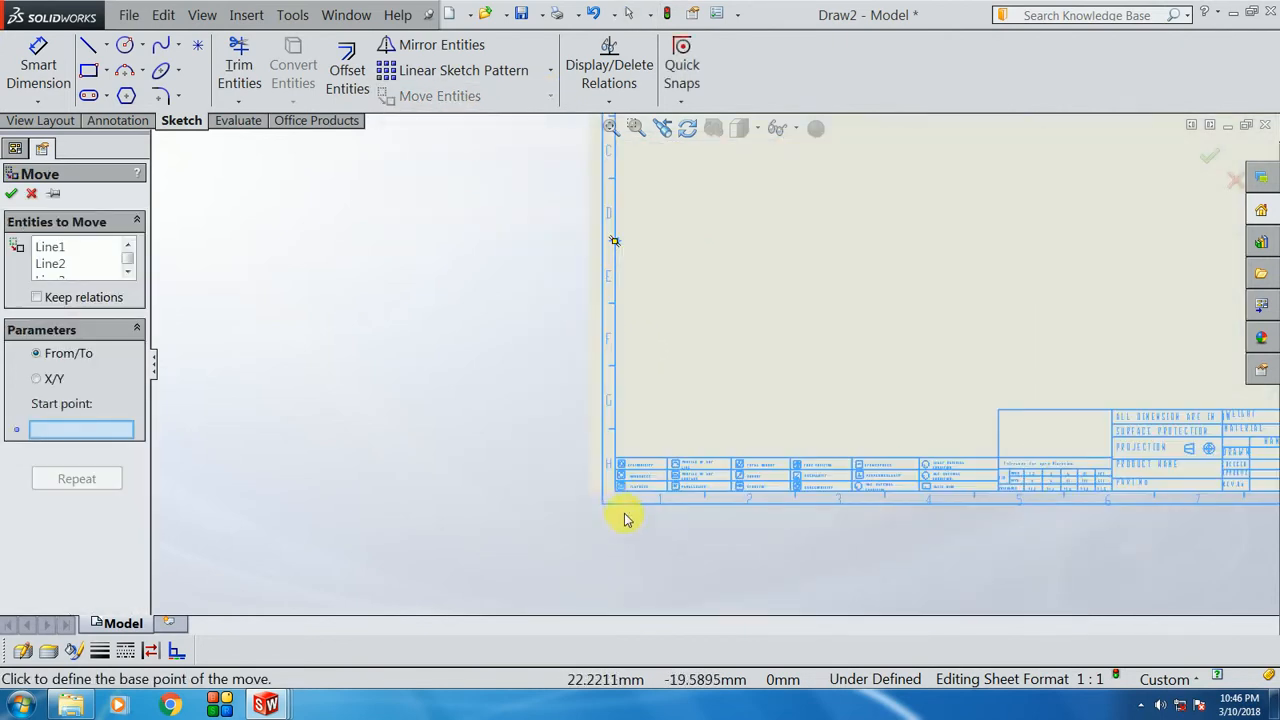
pyautogui.scroll(-3, 608, 482)
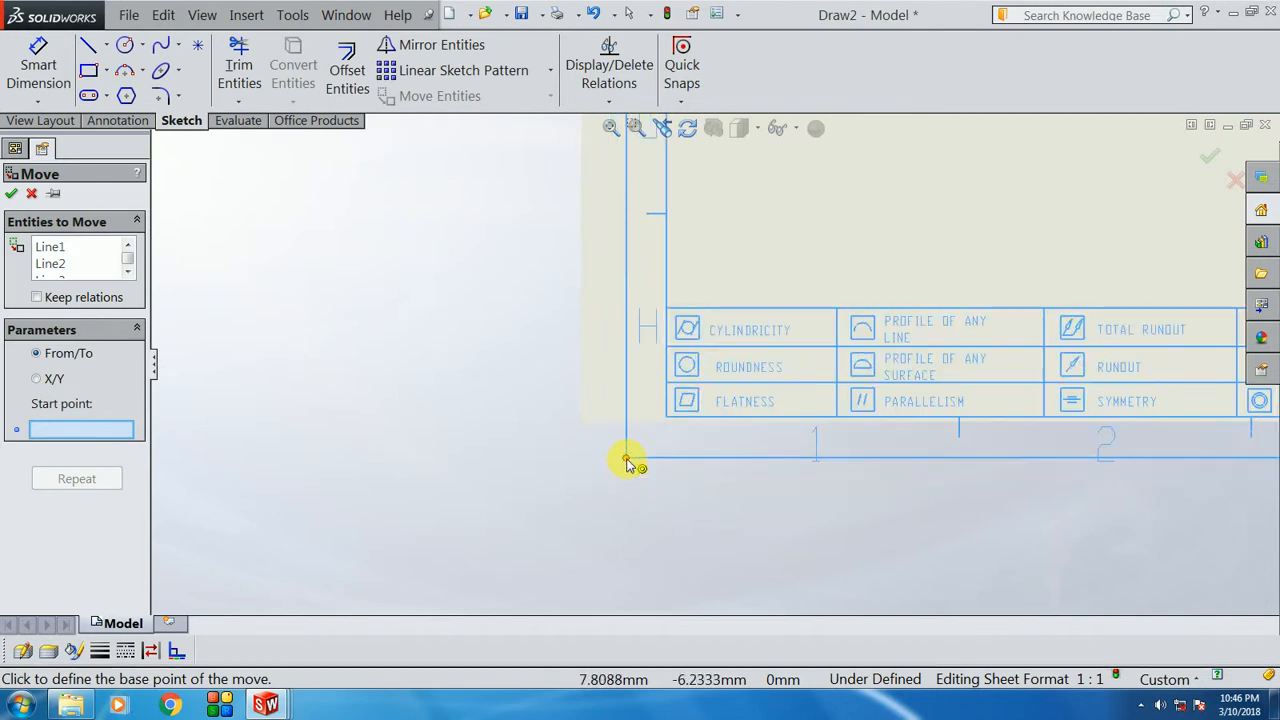
pyautogui.click(626, 459)
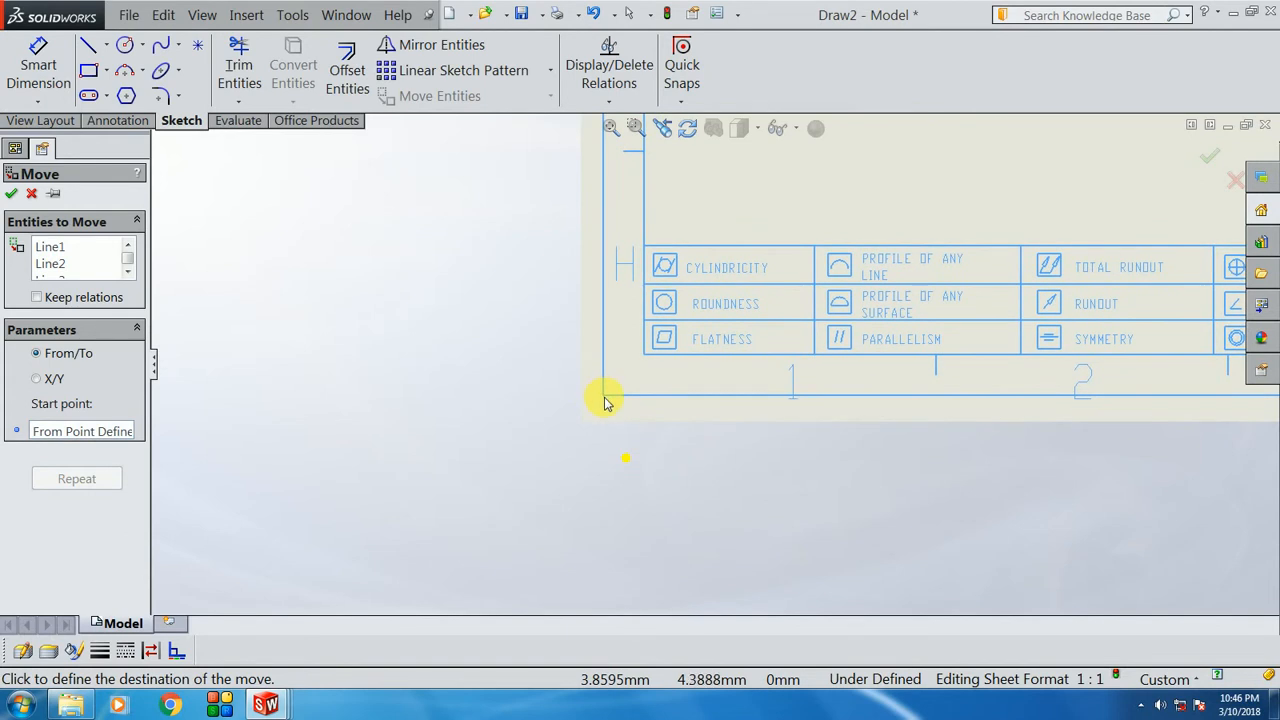
pyautogui.click(566, 433)
pyautogui.scroll(5, 503, 491)
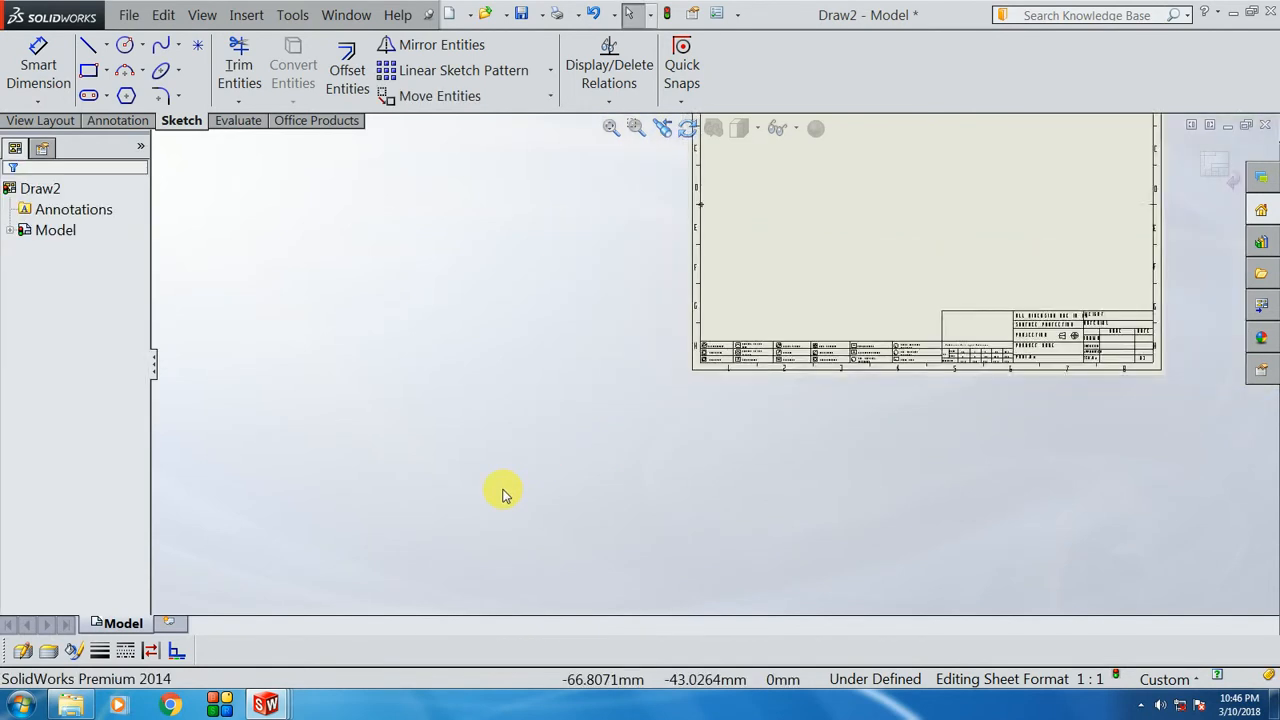
pyautogui.scroll(-3, 947, 172)
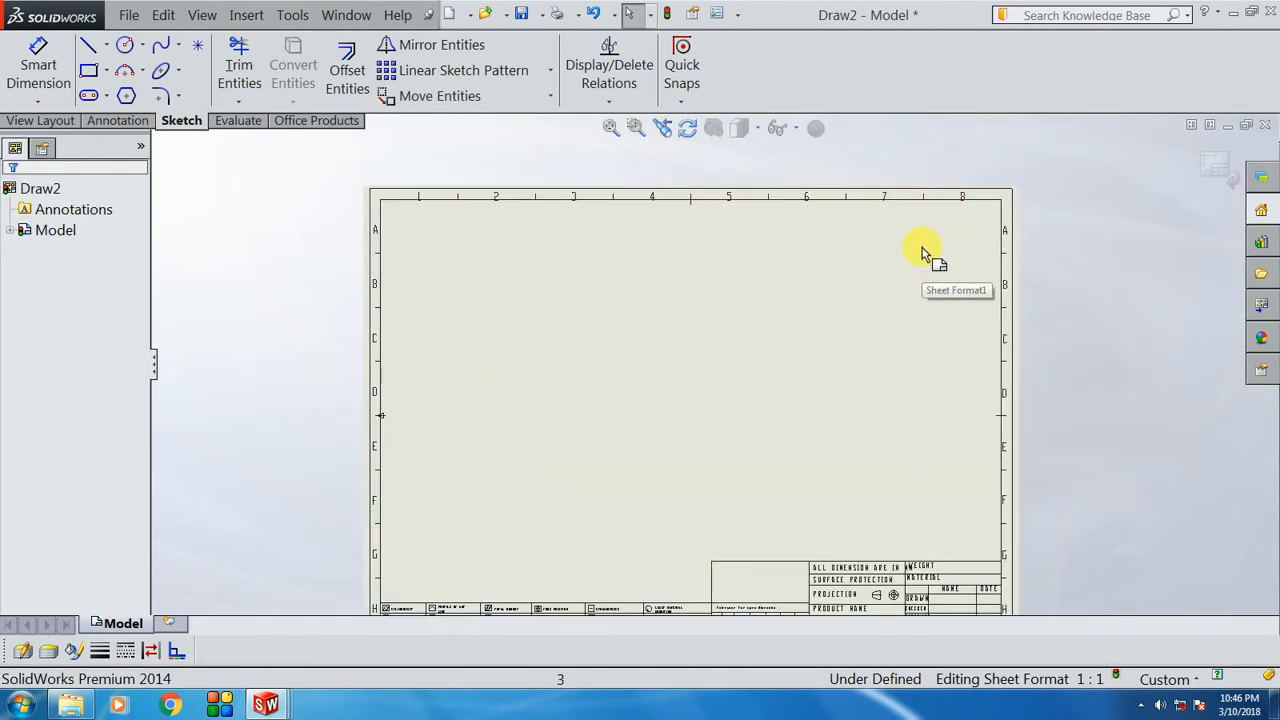
pyautogui.scroll(3, 900, 350)
pyautogui.scroll(-3, 851, 514)
pyautogui.scroll(3, 857, 514)
pyautogui.scroll(1, 584, 314)
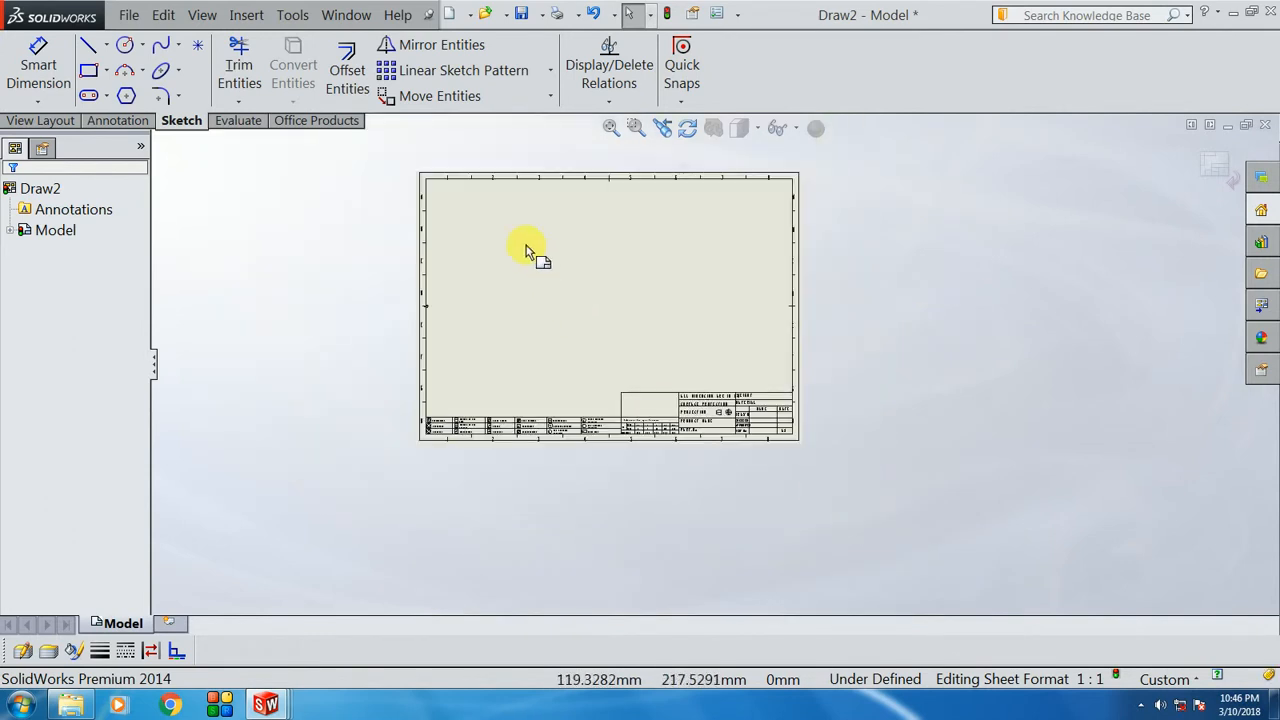
pyautogui.scroll(-1, 525, 250)
pyautogui.scroll(-1, 614, 423)
pyautogui.scroll(-1, 775, 460)
pyautogui.scroll(-1, 775, 460)
pyautogui.scroll(-1, 786, 400)
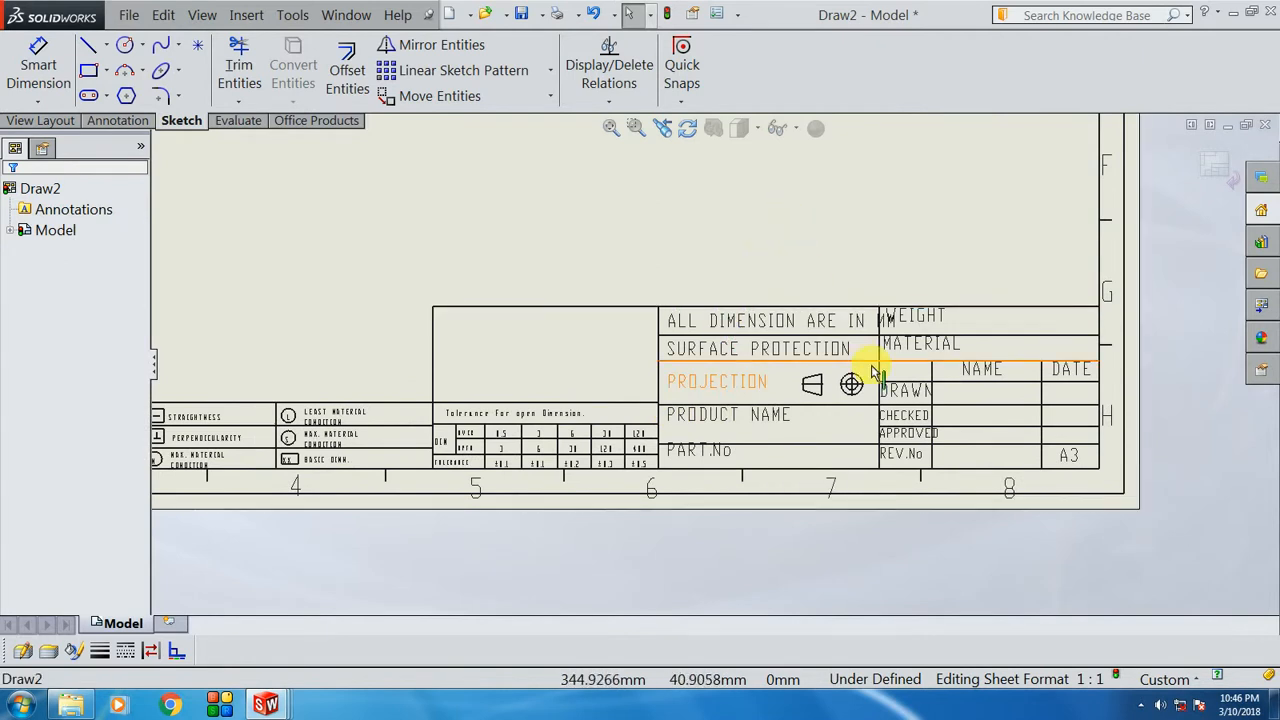
pyautogui.scroll(-1, 862, 366)
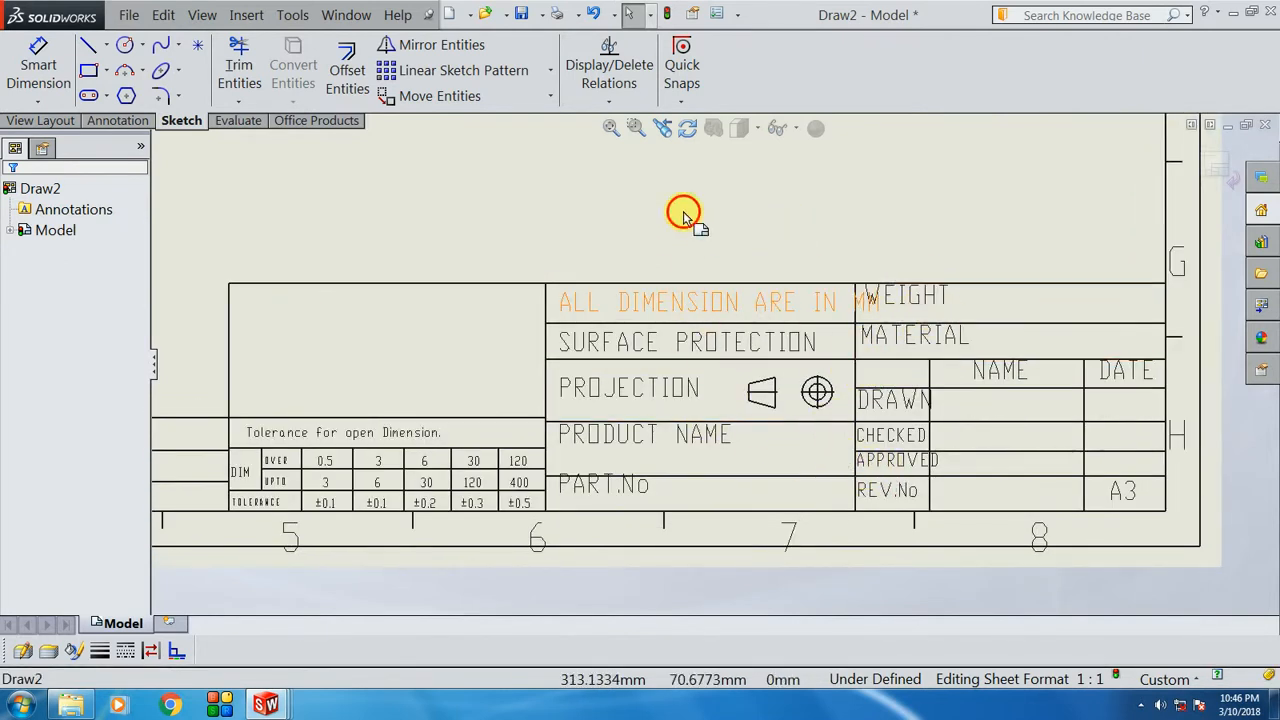
pyautogui.scroll(-1, 674, 294)
# Step: Set the ALL DIMENSION ARE IN MM note to 3.5mm text height, after first trying 3.75mm
pyautogui.doubleClick(678, 302)
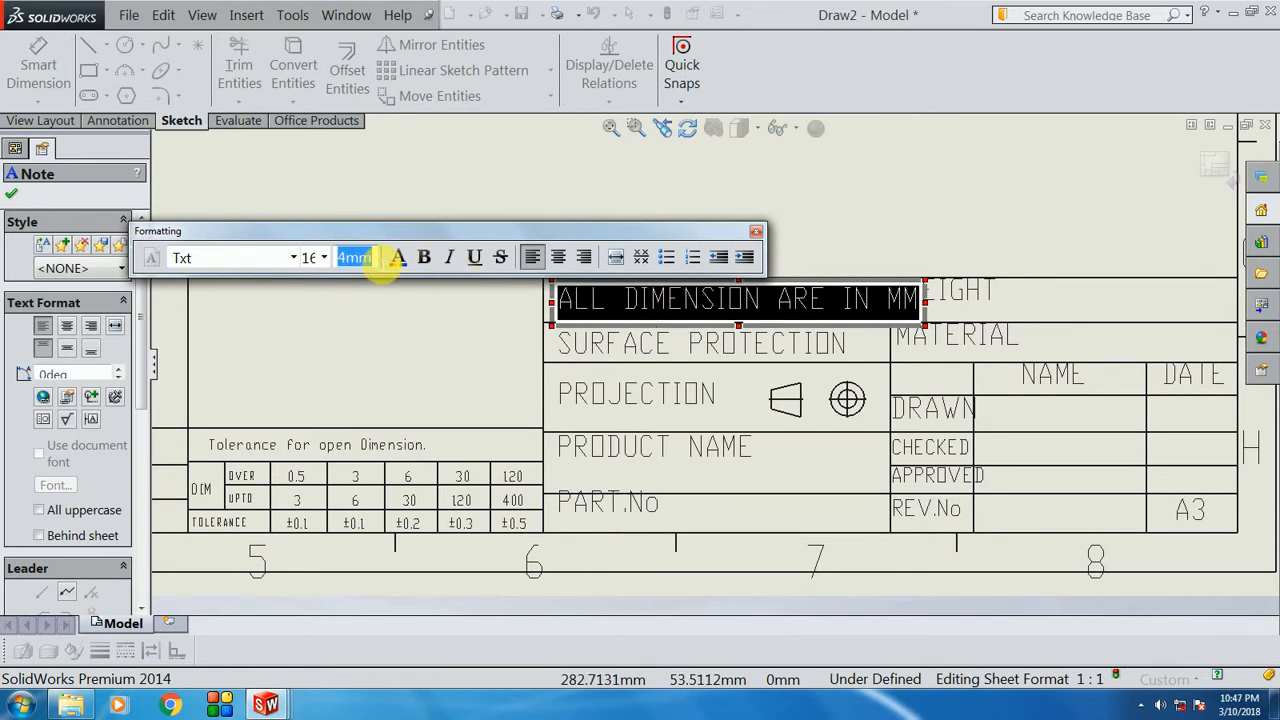
pyautogui.write('3.75')
pyautogui.press('Return')
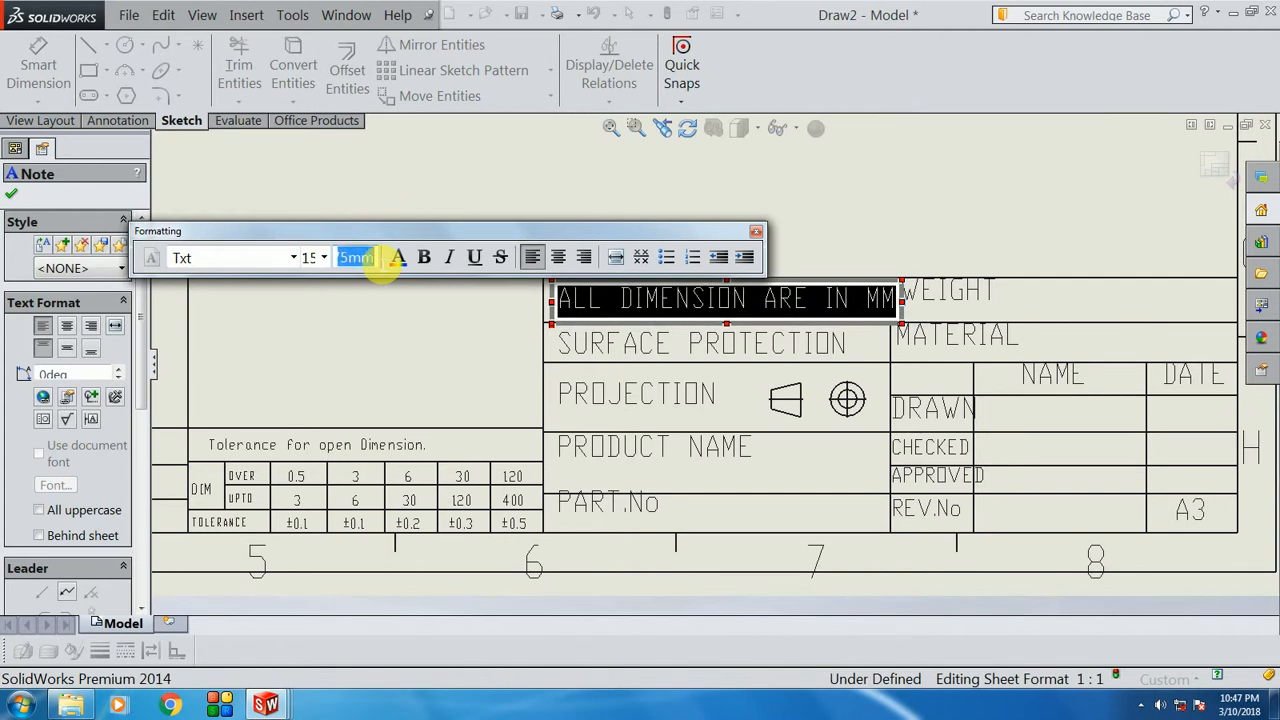
pyautogui.write('3.5')
pyautogui.press('Return')
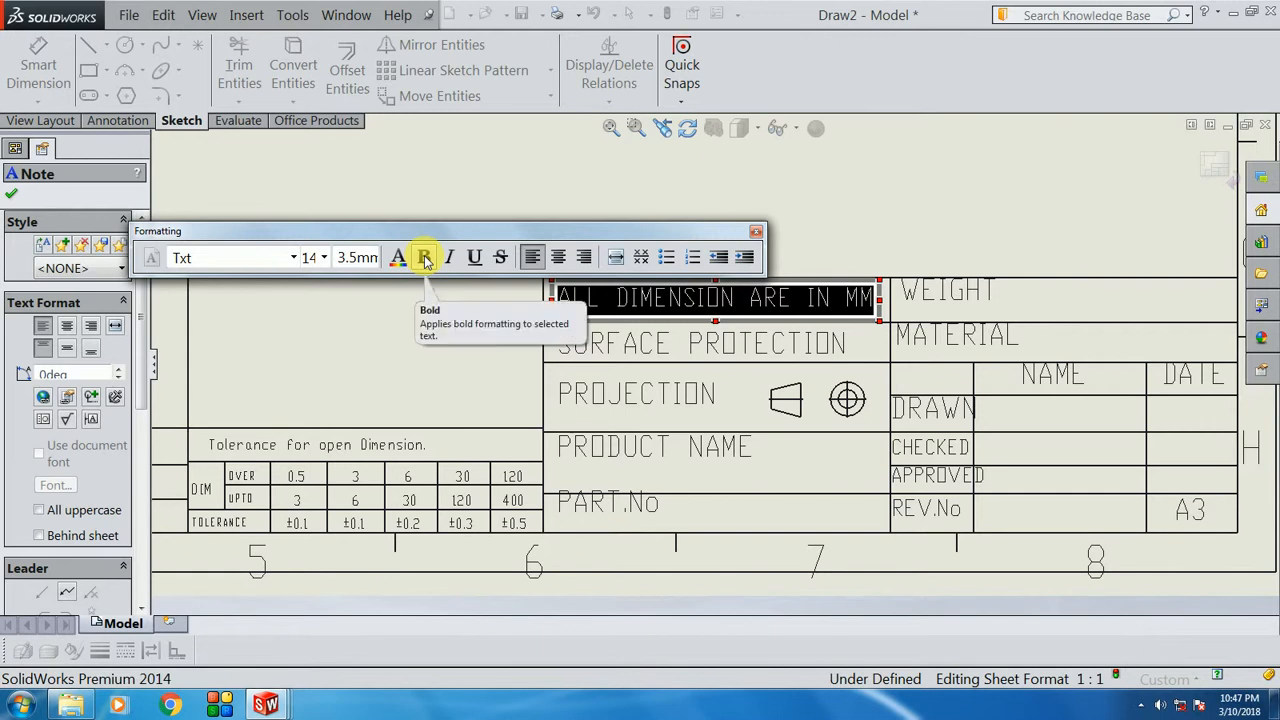
pyautogui.click(443, 343)
pyautogui.scroll(1, 545, 297)
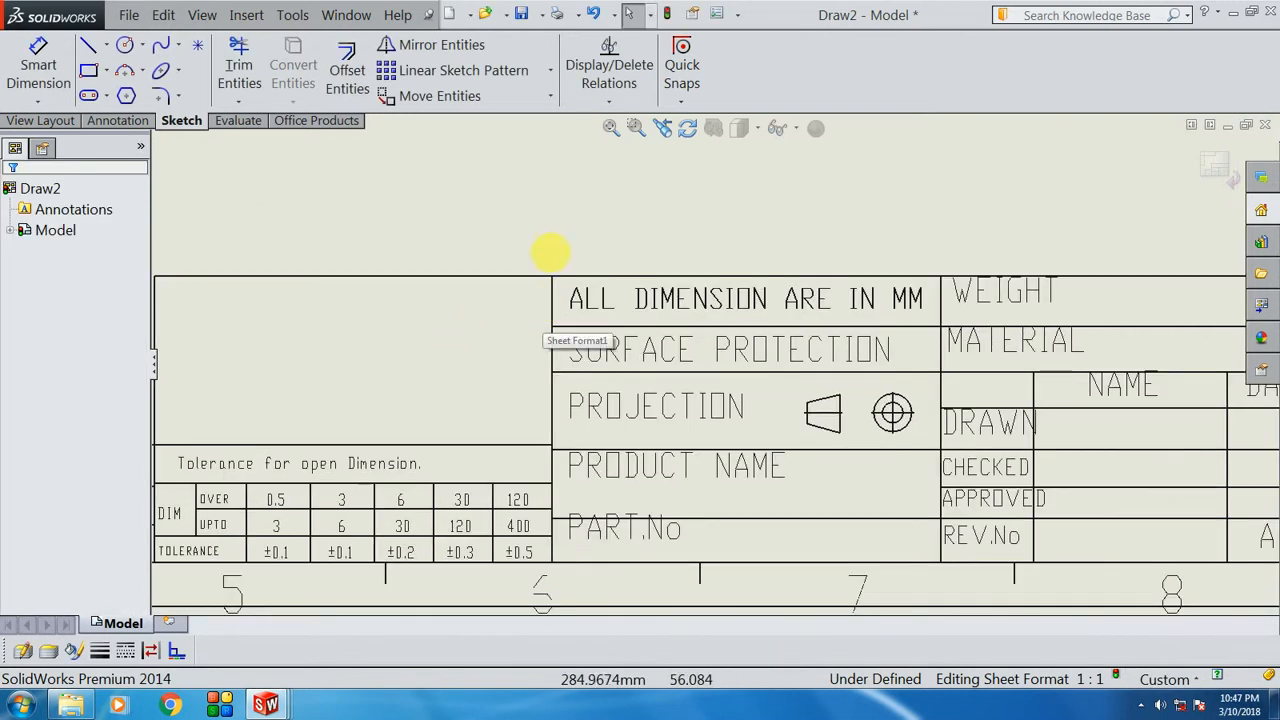
pyautogui.click(110, 121)
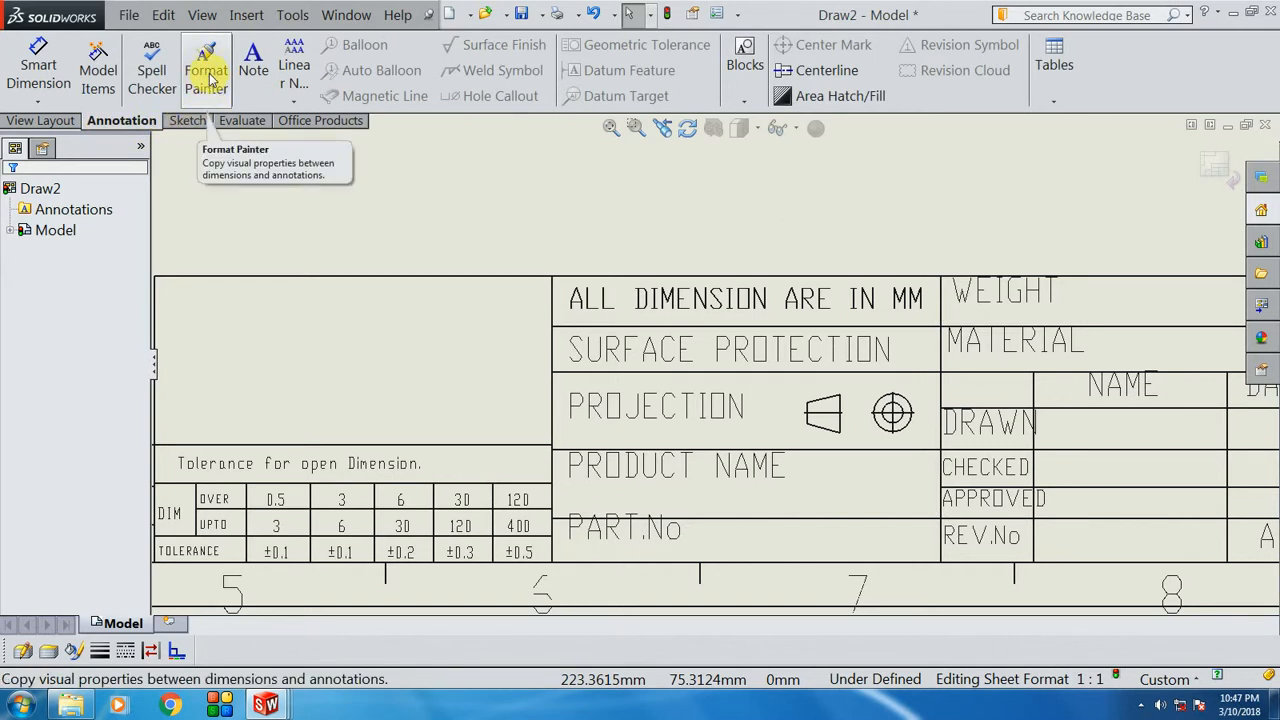
pyautogui.click(210, 77)
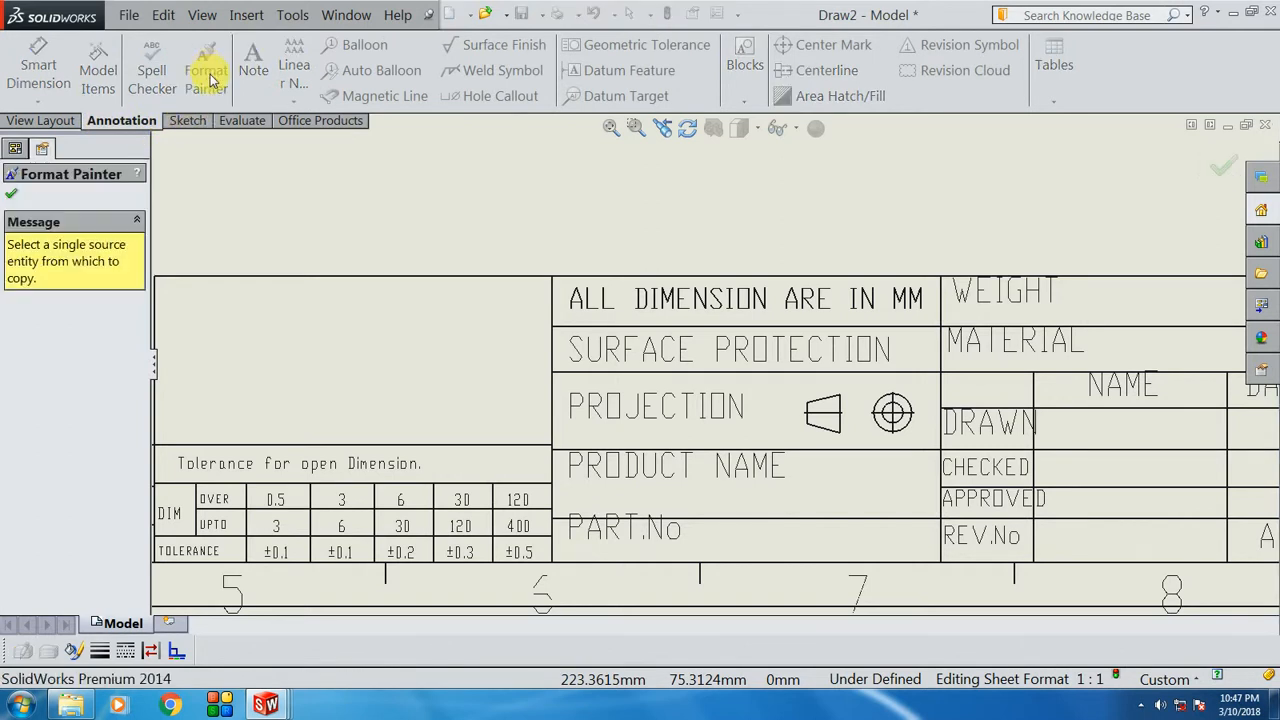
pyautogui.click(686, 298)
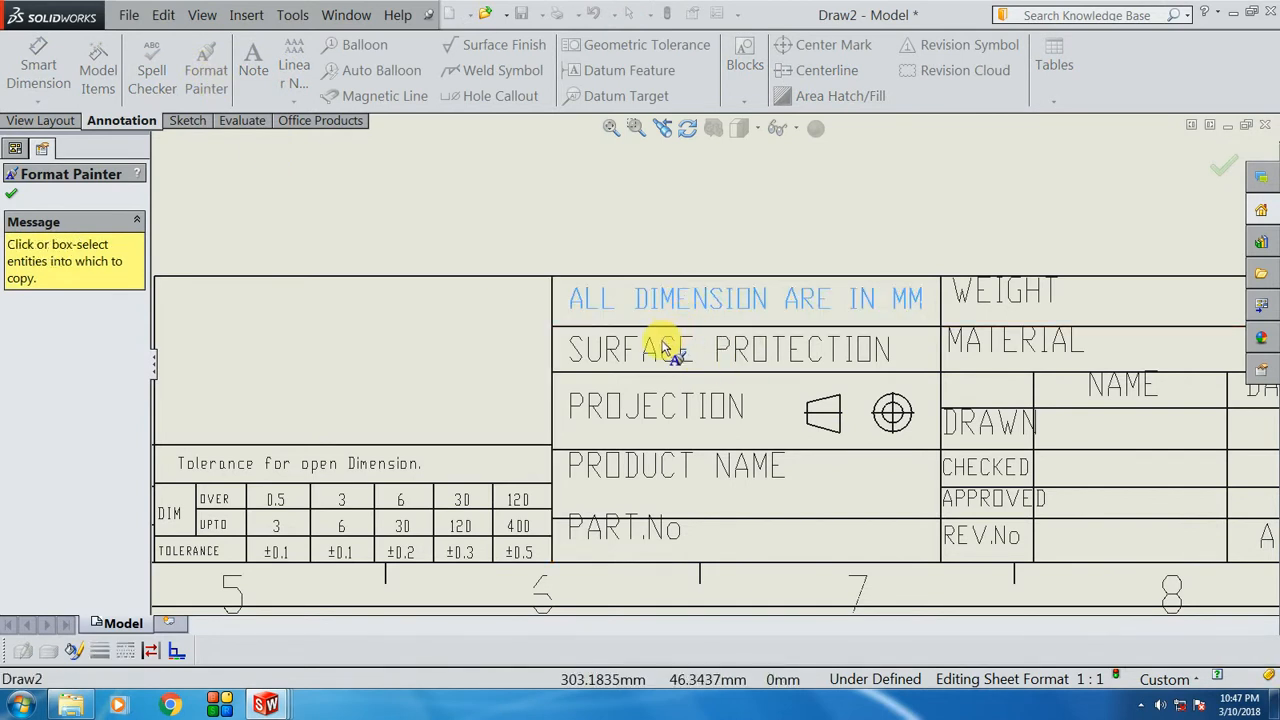
pyautogui.click(668, 345)
pyautogui.click(652, 408)
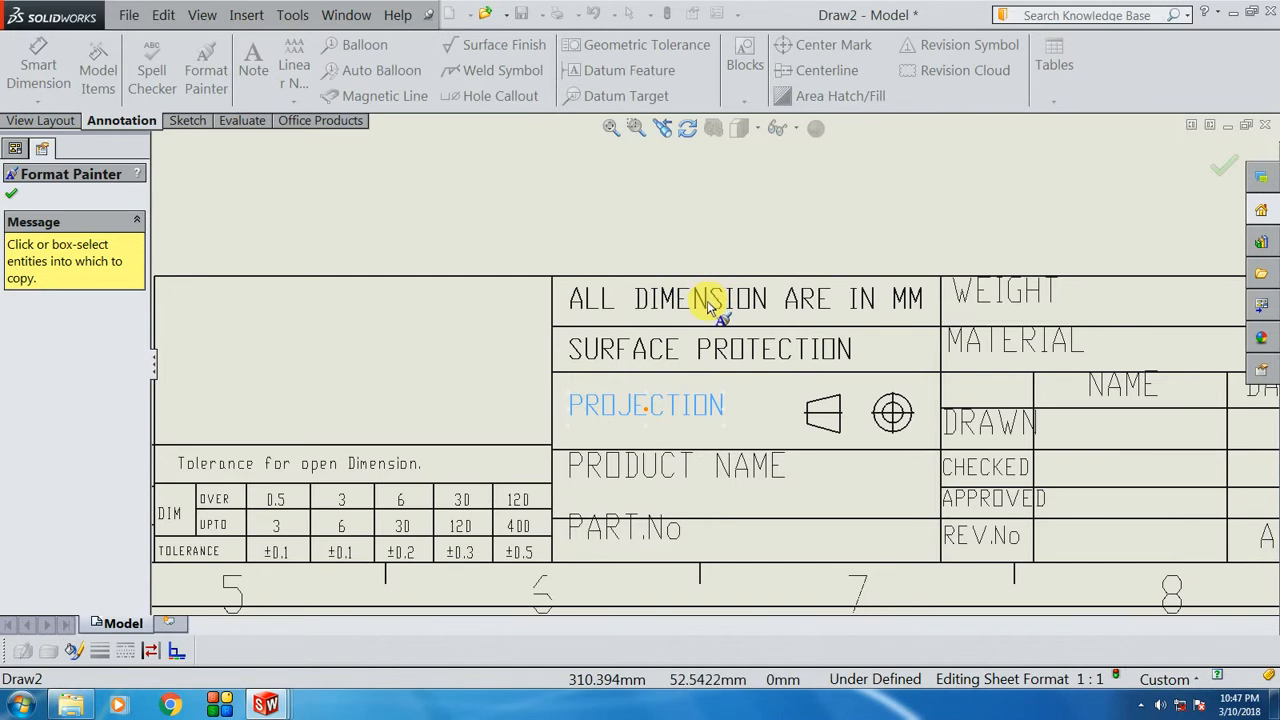
pyautogui.click(652, 467)
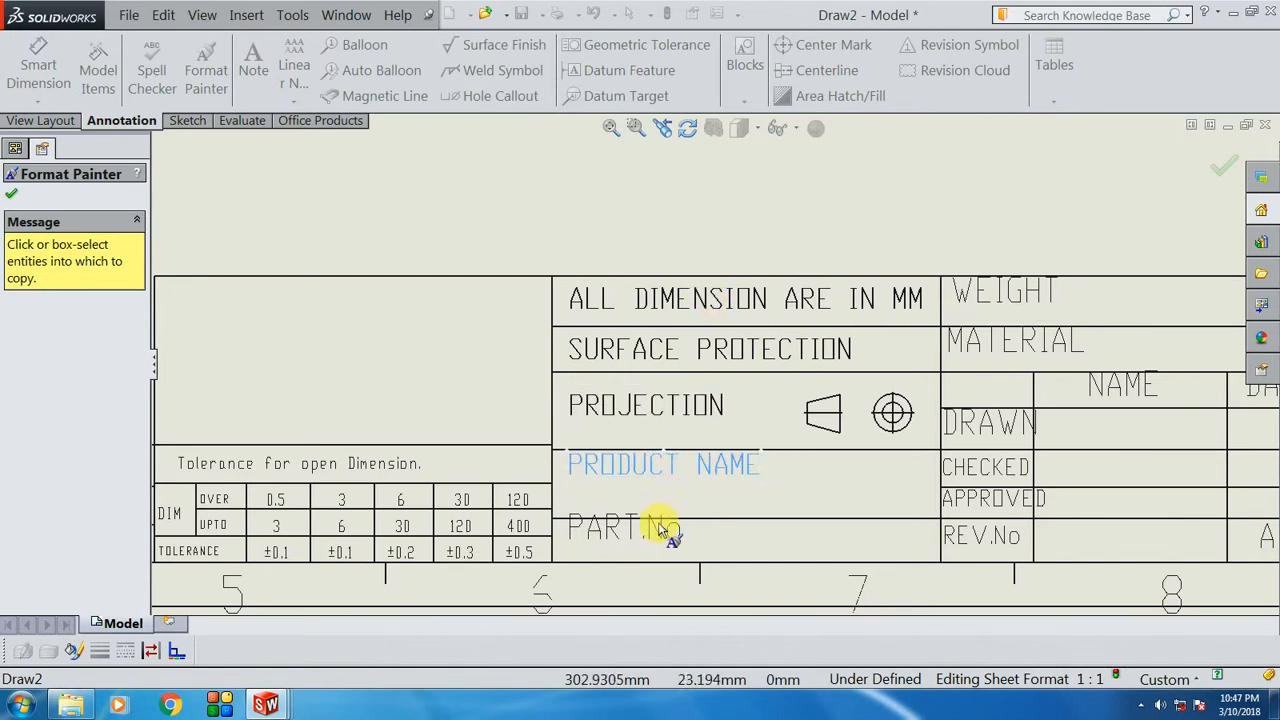
pyautogui.click(613, 538)
pyautogui.moveTo(849, 477); pyautogui.dragTo(757, 420, button='middle')
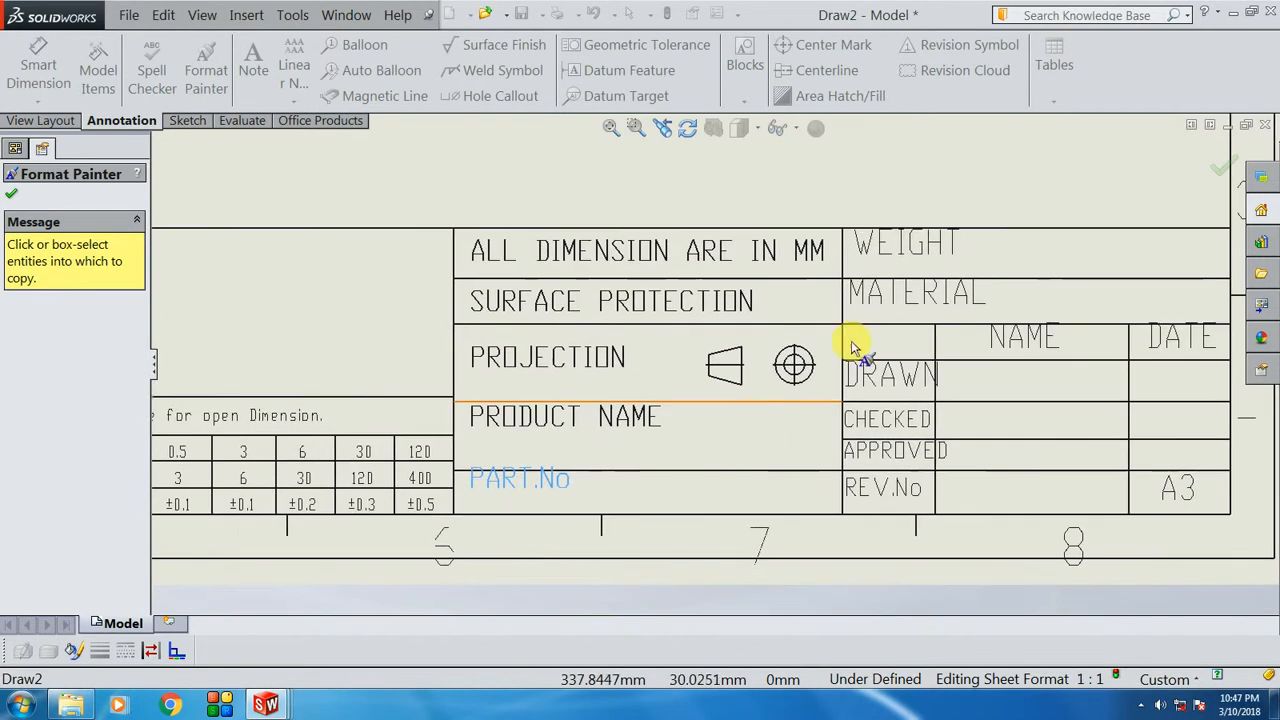
pyautogui.click(903, 249)
pyautogui.click(910, 294)
pyautogui.click(1015, 336)
pyautogui.click(1177, 340)
pyautogui.click(906, 376)
pyautogui.click(1163, 496)
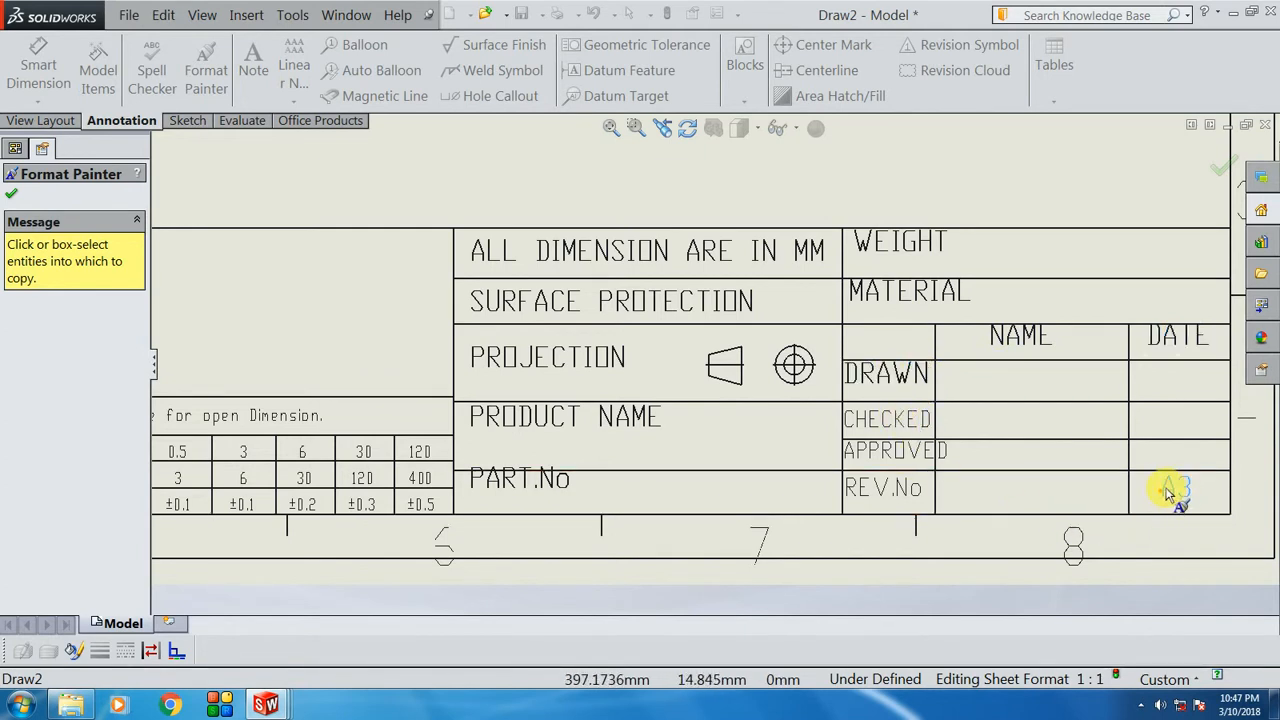
pyautogui.scroll(3, 705, 370)
pyautogui.scroll(-1, 330, 396)
pyautogui.scroll(-1, 686, 409)
pyautogui.scroll(-1, 700, 314)
pyautogui.scroll(-1, 803, 343)
pyautogui.press('Escape')
pyautogui.scroll(-2, 943, 329)
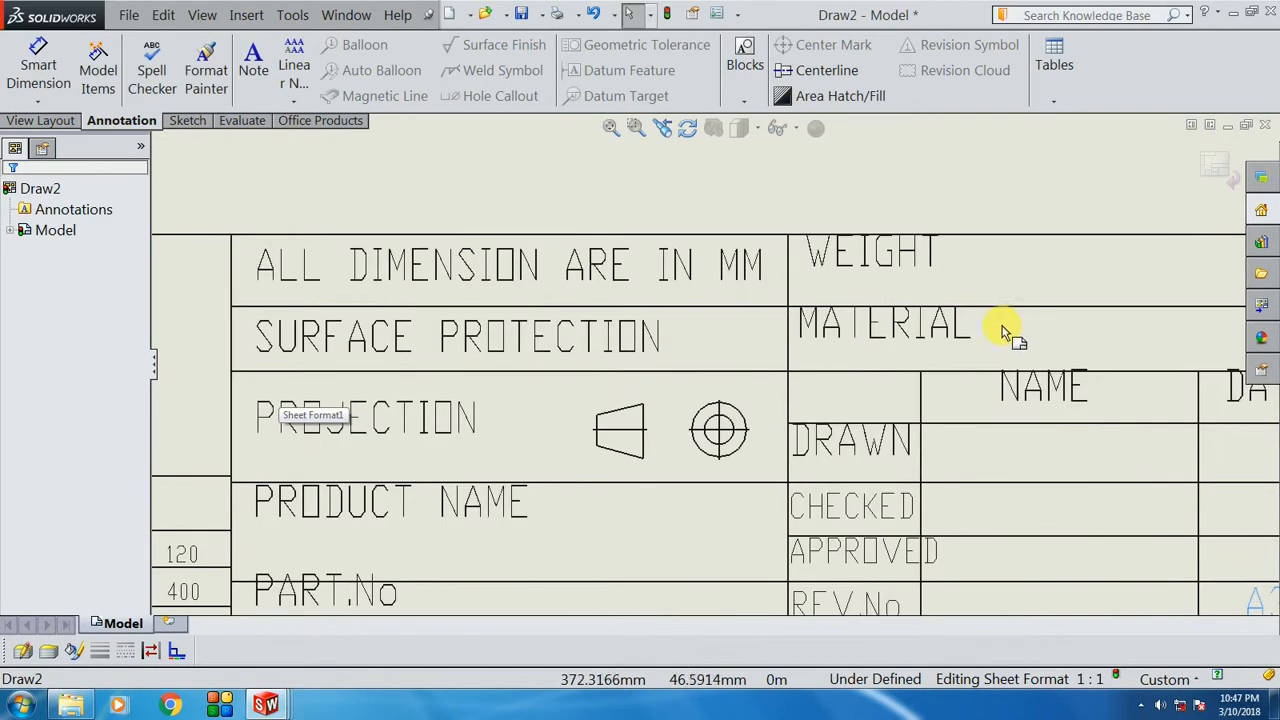
pyautogui.click(866, 270)
pyautogui.click(876, 340)
pyautogui.scroll(2, 903, 345)
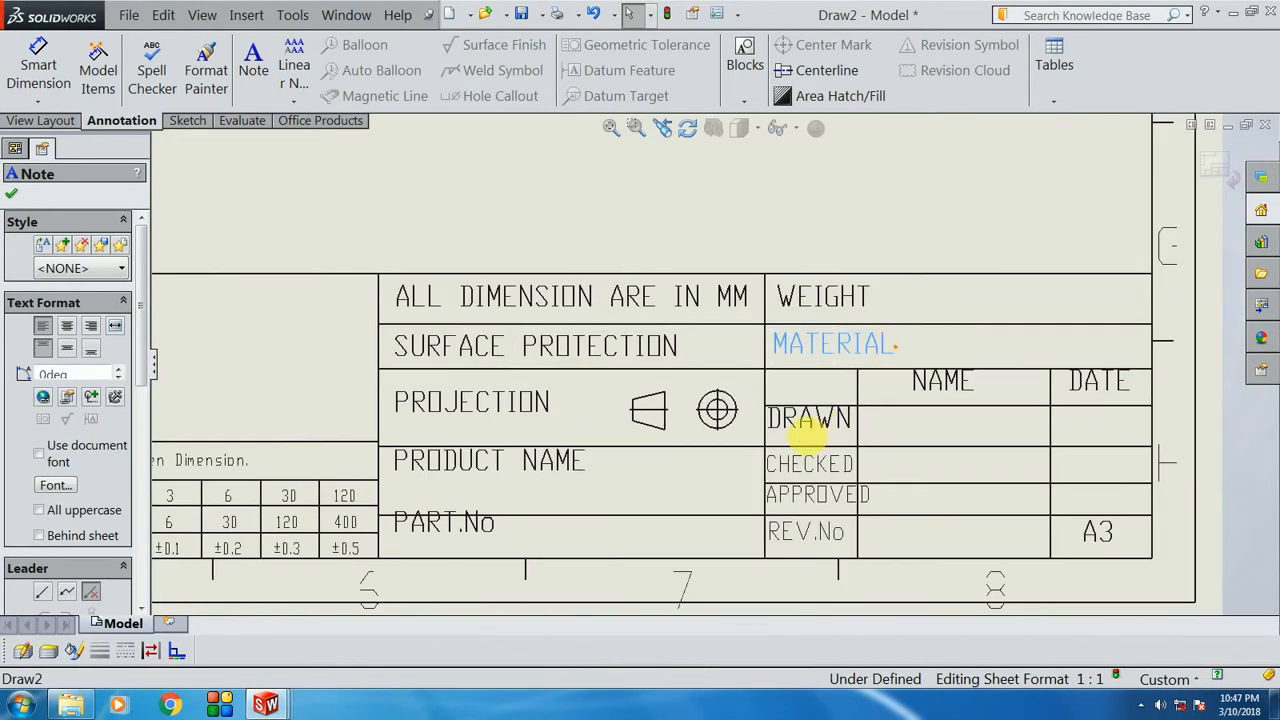
pyautogui.scroll(-3, 800, 414)
pyautogui.click(786, 413)
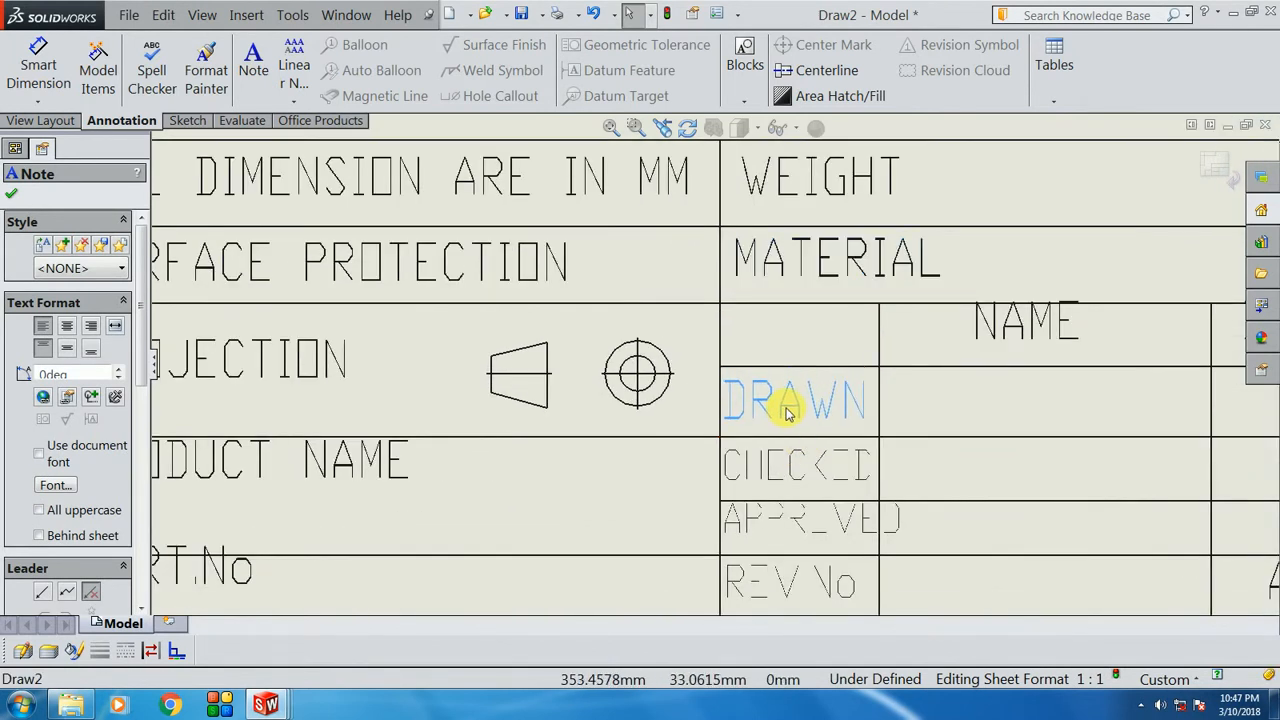
pyautogui.scroll(3, 820, 488)
pyautogui.scroll(-2, 780, 455)
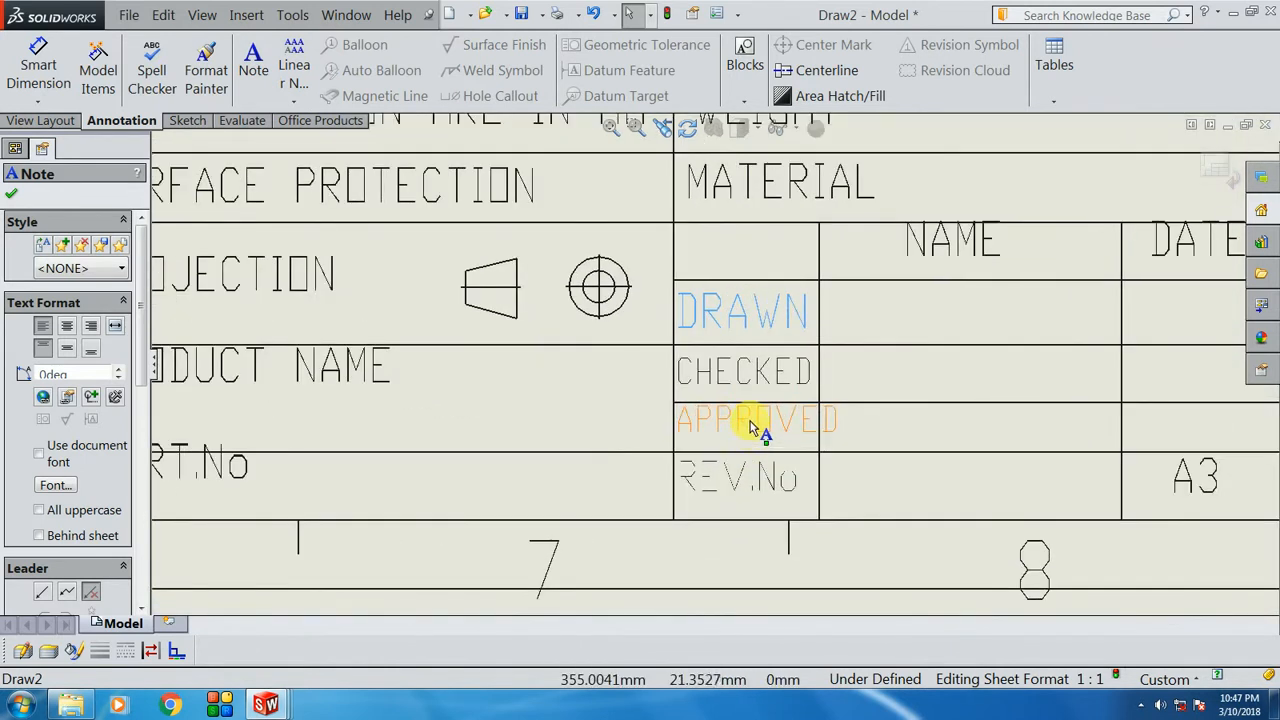
# Step: Set the APPROVED label's text height to 2.3 mm
pyautogui.doubleClick(806, 421)
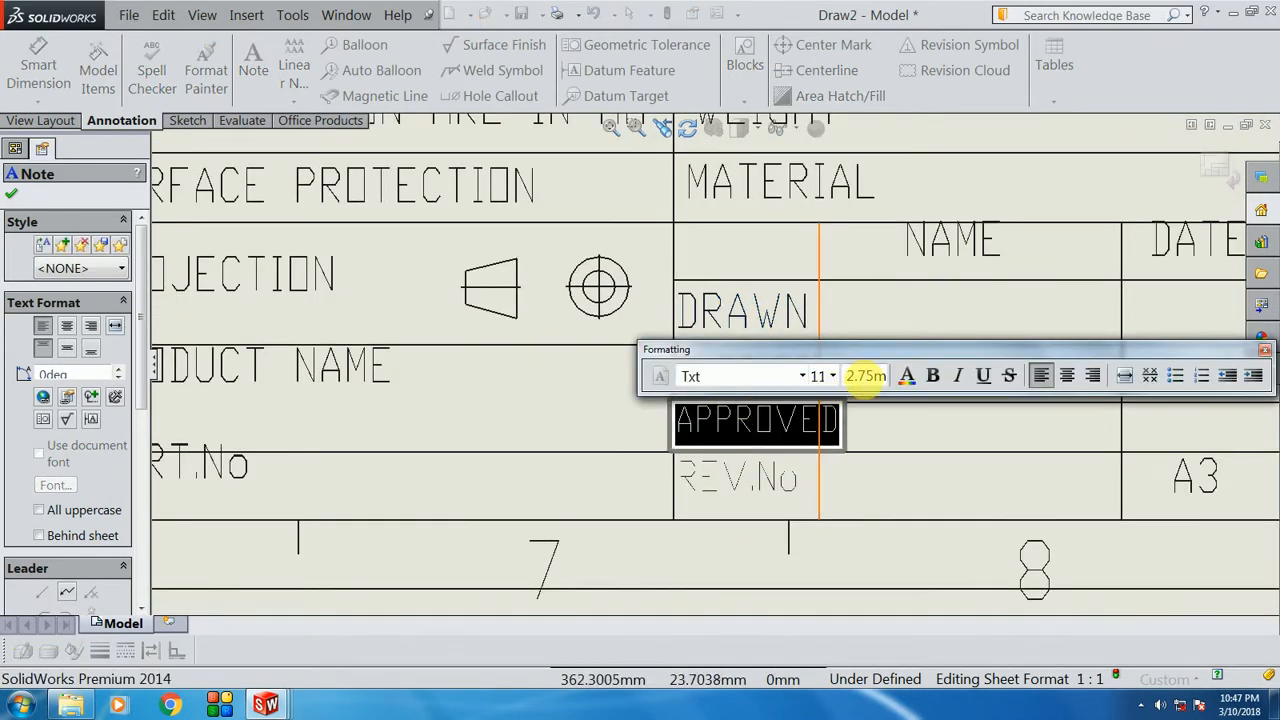
pyautogui.write('2.5')
pyautogui.press('Return')
pyautogui.click(865, 385)
pyautogui.write('2.3')
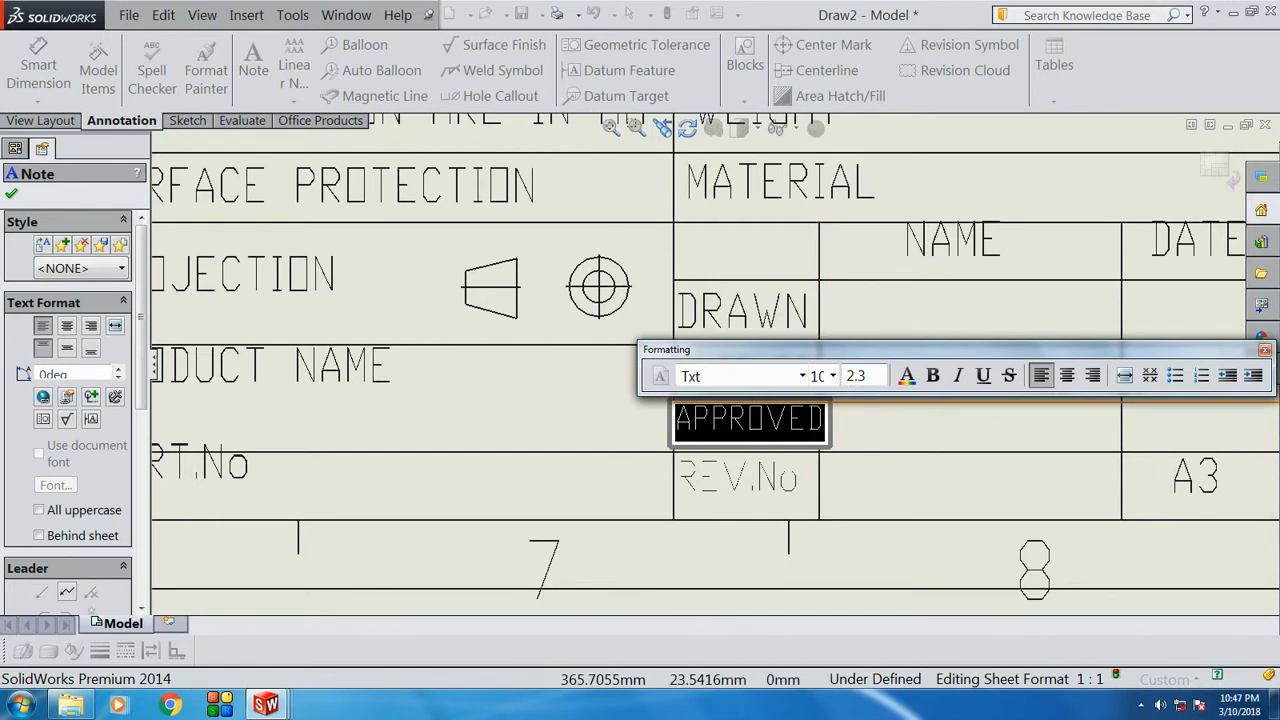
pyautogui.press('Return')
pyautogui.click(874, 423)
pyautogui.scroll(2, 760, 452)
pyautogui.scroll(-1, 740, 460)
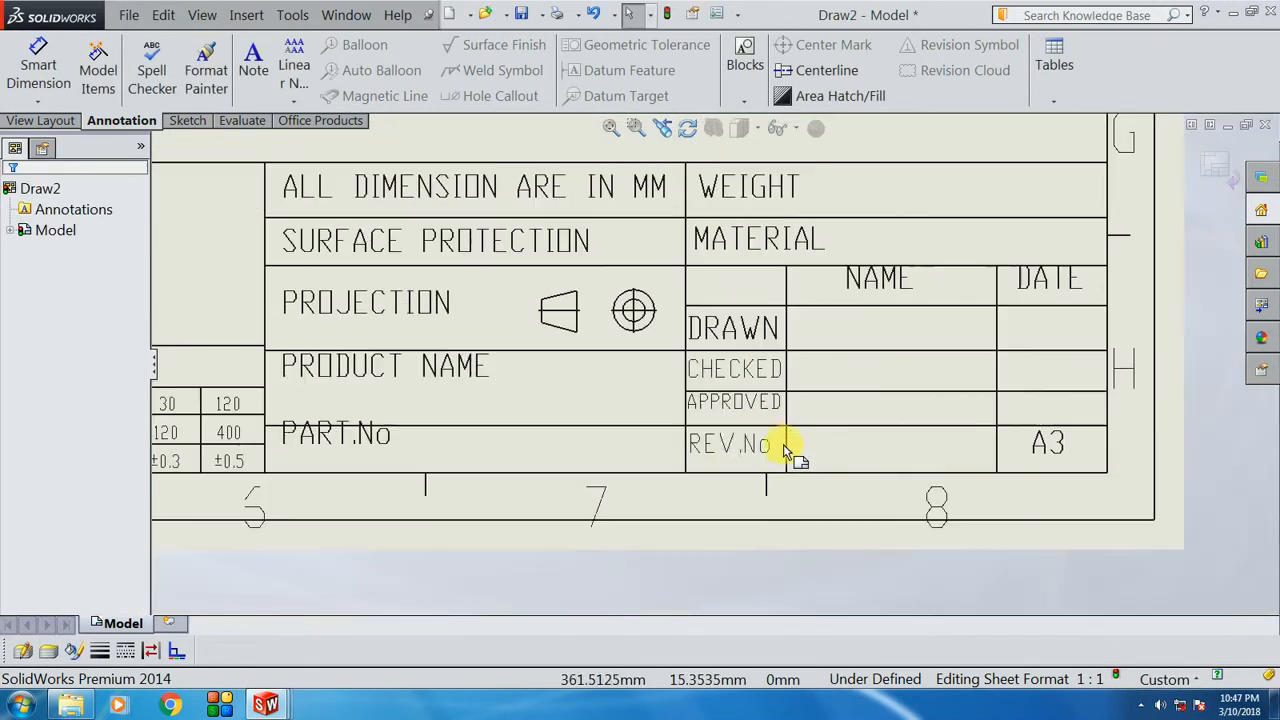
pyautogui.scroll(2, 730, 462)
pyautogui.scroll(-3, 849, 280)
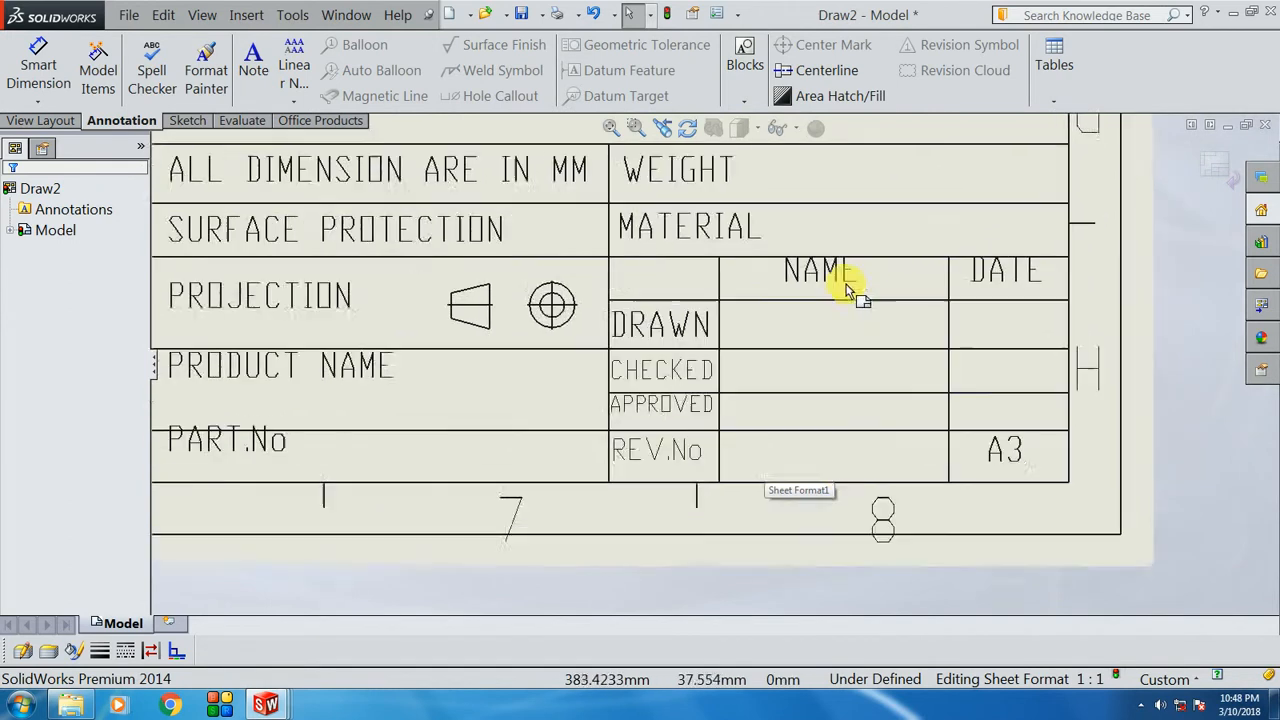
# Step: Check the text formatting of the NAME, DATE, PART.No, PRODUCT NAME and PROJECTION labels
pyautogui.click(803, 273)
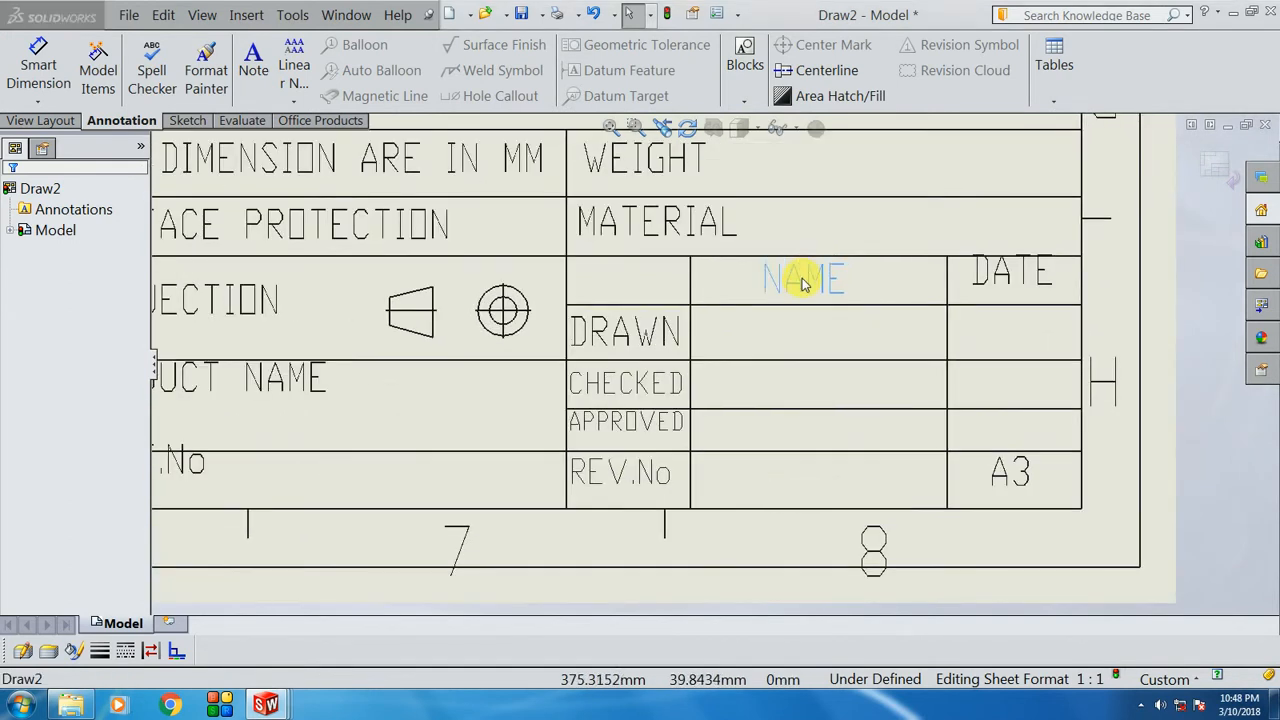
pyautogui.click(993, 285)
pyautogui.scroll(3, 1090, 360)
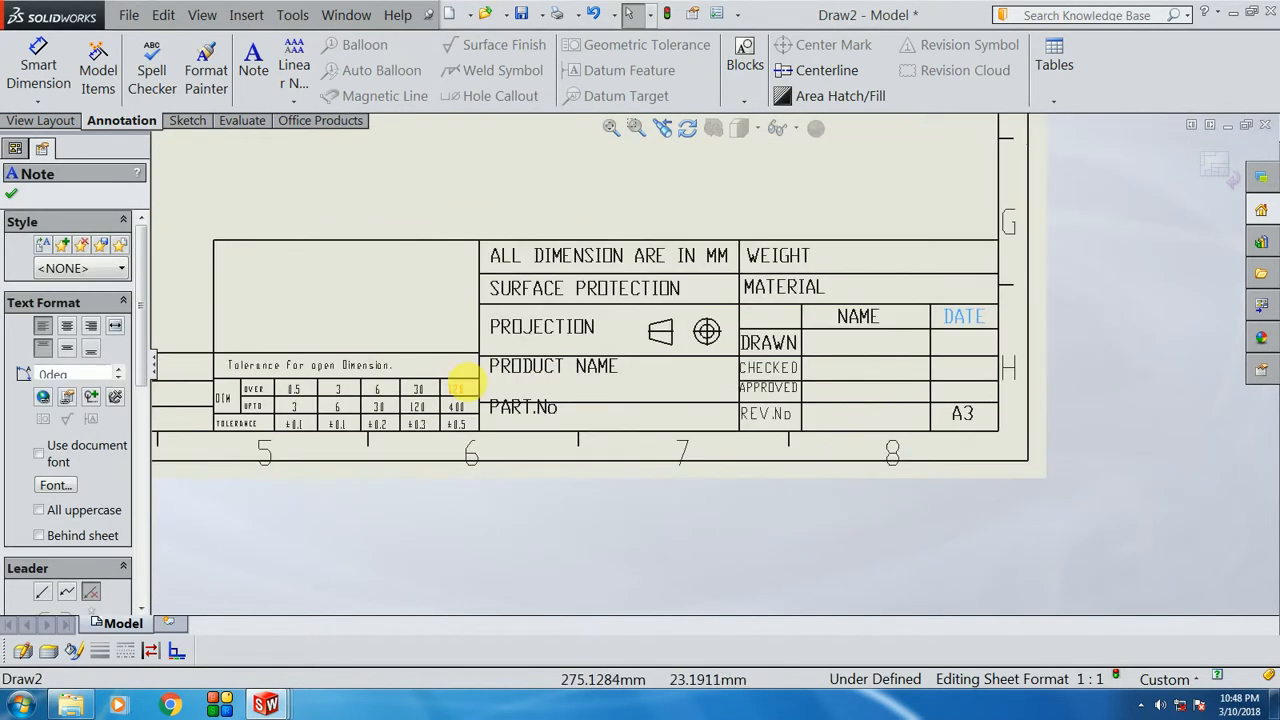
pyautogui.scroll(-3, 571, 366)
pyautogui.click(555, 432)
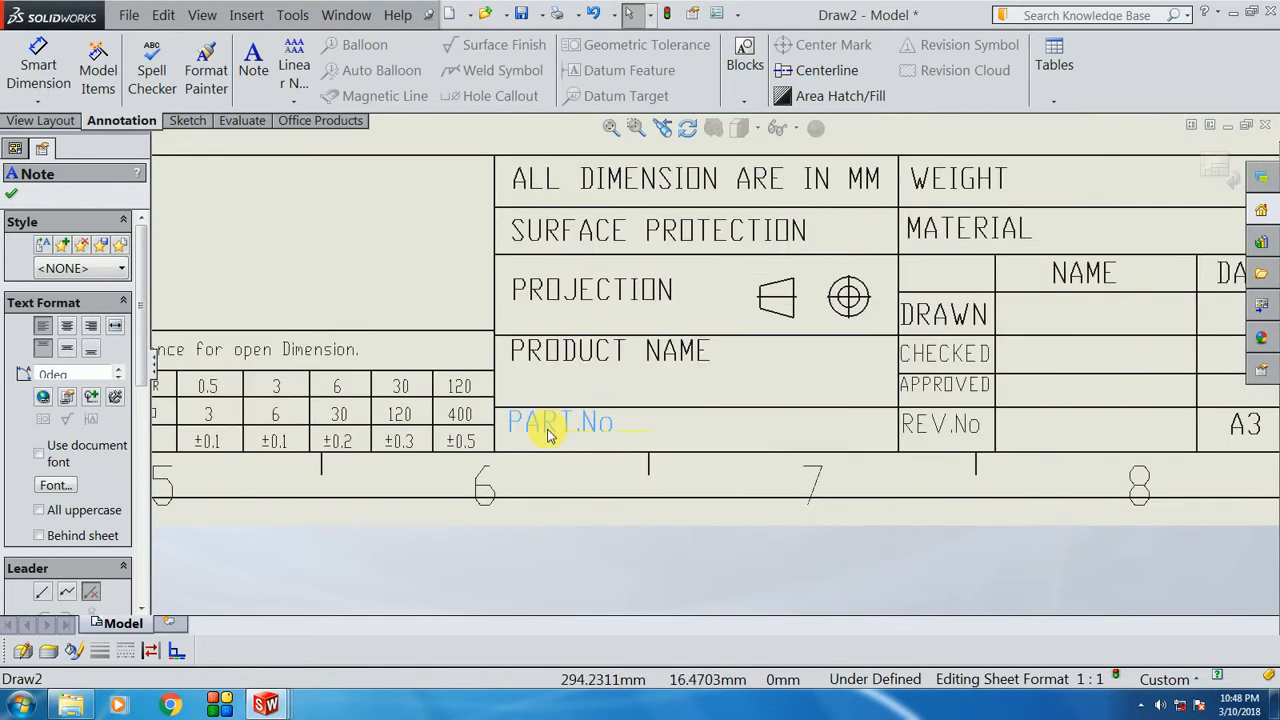
pyautogui.scroll(-2, 547, 441)
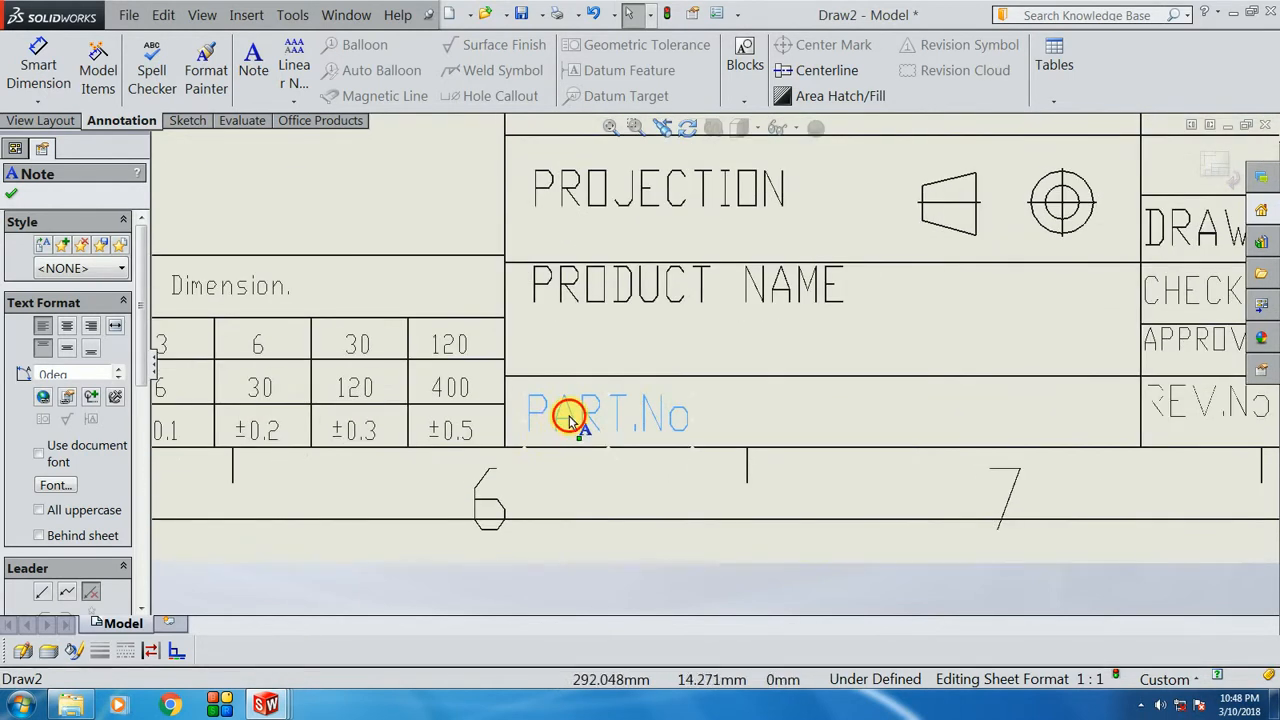
pyautogui.click(605, 295)
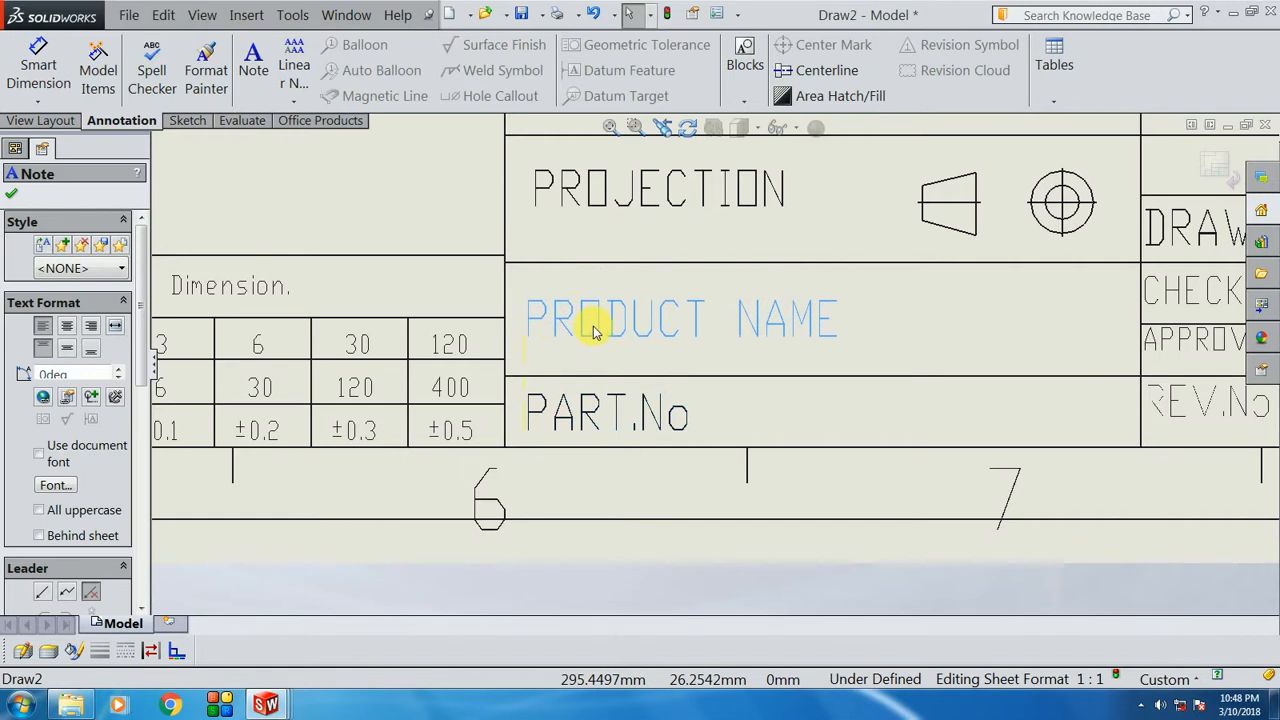
pyautogui.scroll(2, 600, 300)
pyautogui.scroll(-4, 800, 280)
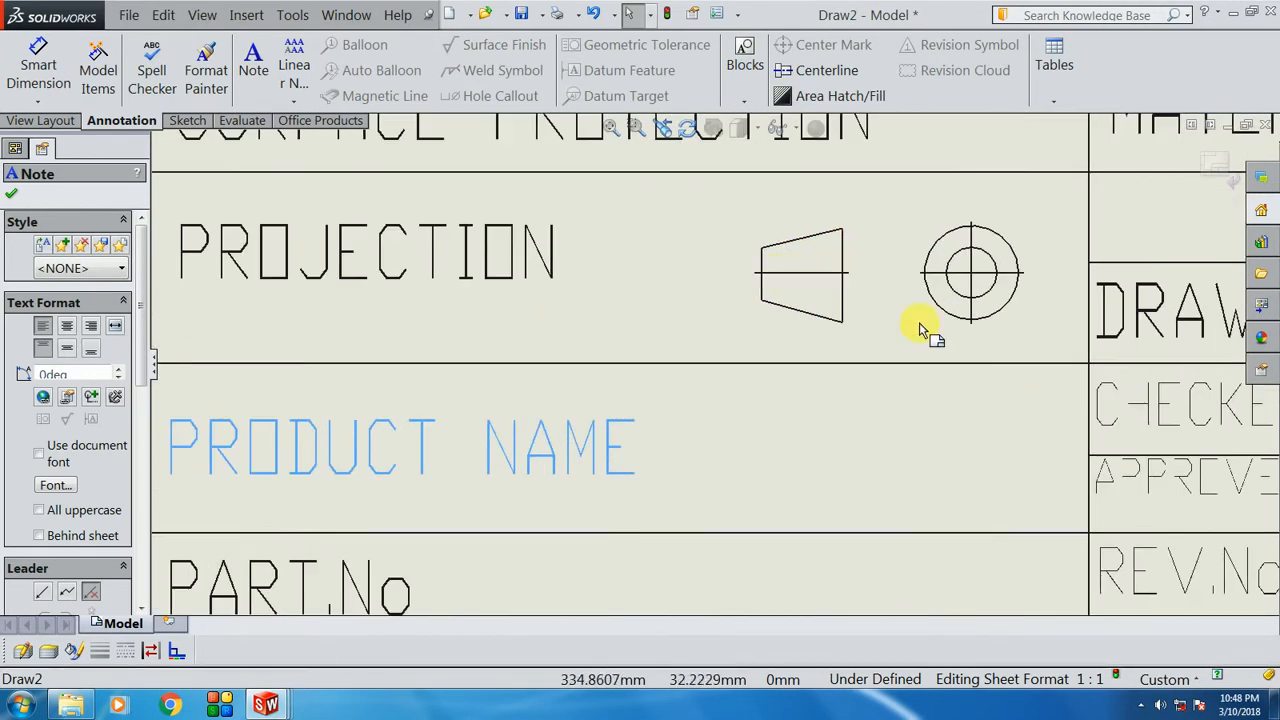
pyautogui.scroll(2, 790, 287)
pyautogui.scroll(-1, 785, 320)
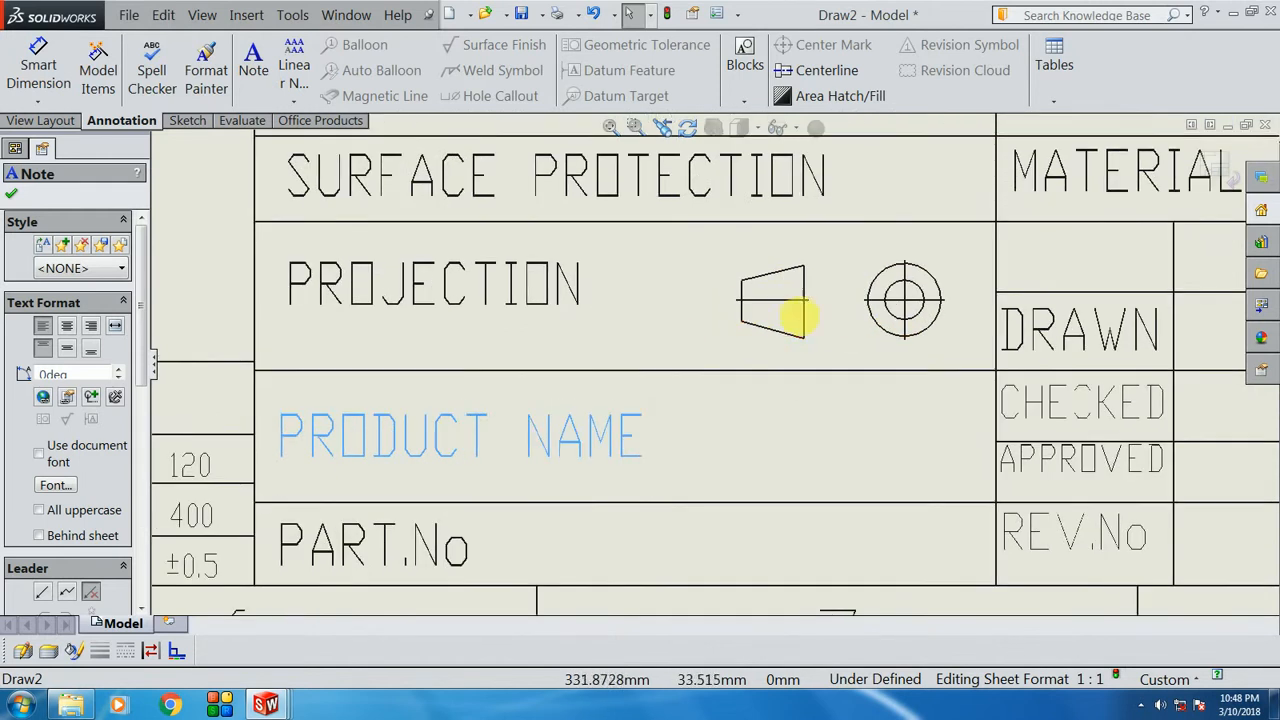
pyautogui.scroll(1, 724, 350)
pyautogui.scroll(-2, 673, 340)
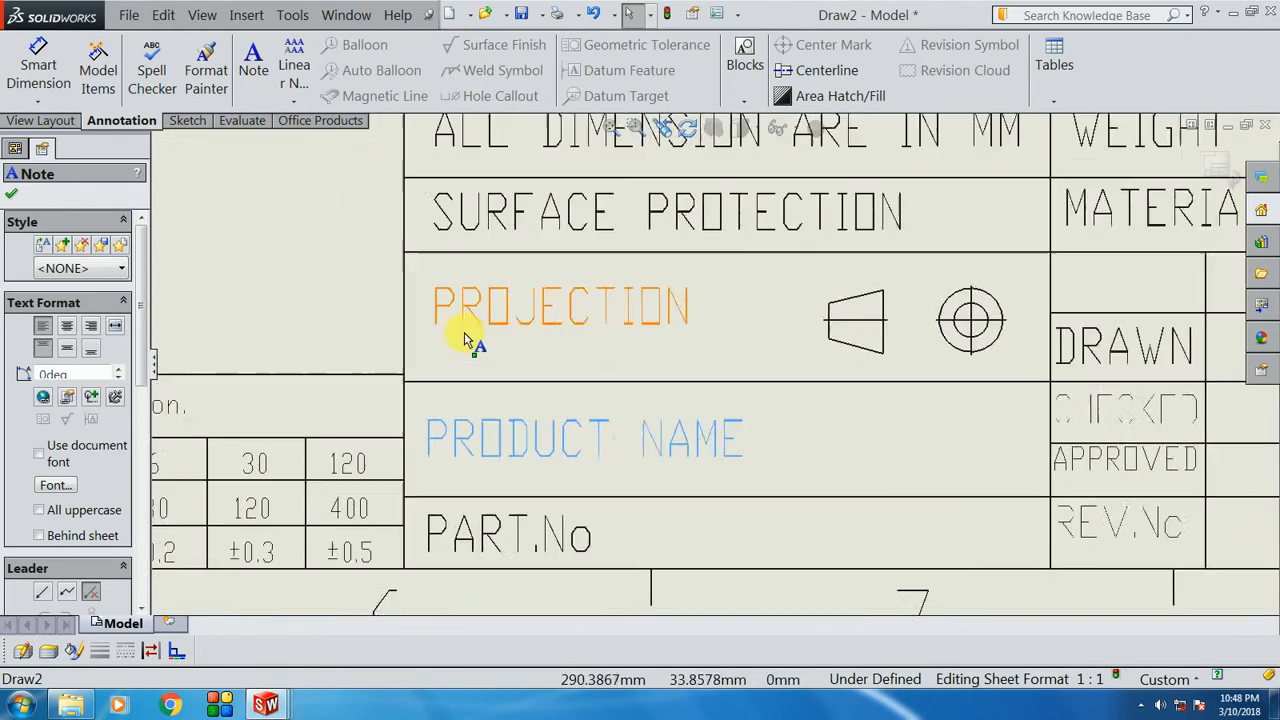
pyautogui.click(520, 332)
pyautogui.scroll(4, 613, 373)
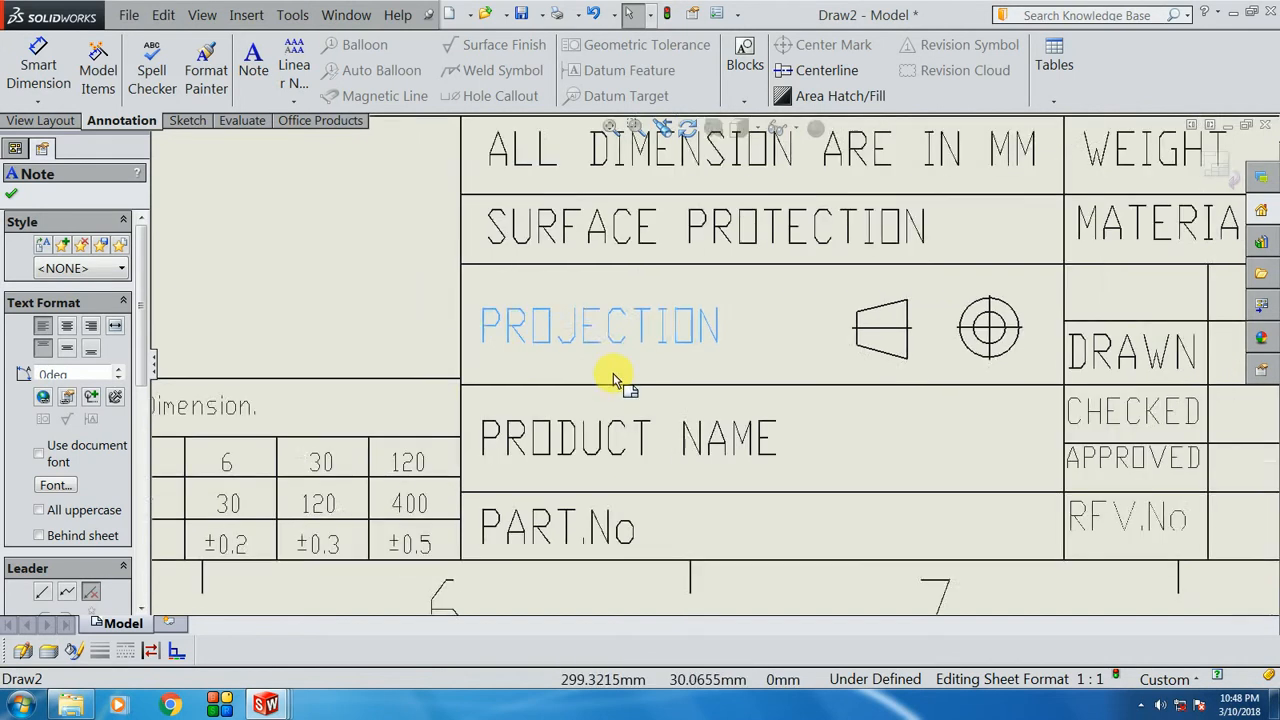
pyautogui.click(725, 192)
pyautogui.scroll(3, 800, 350)
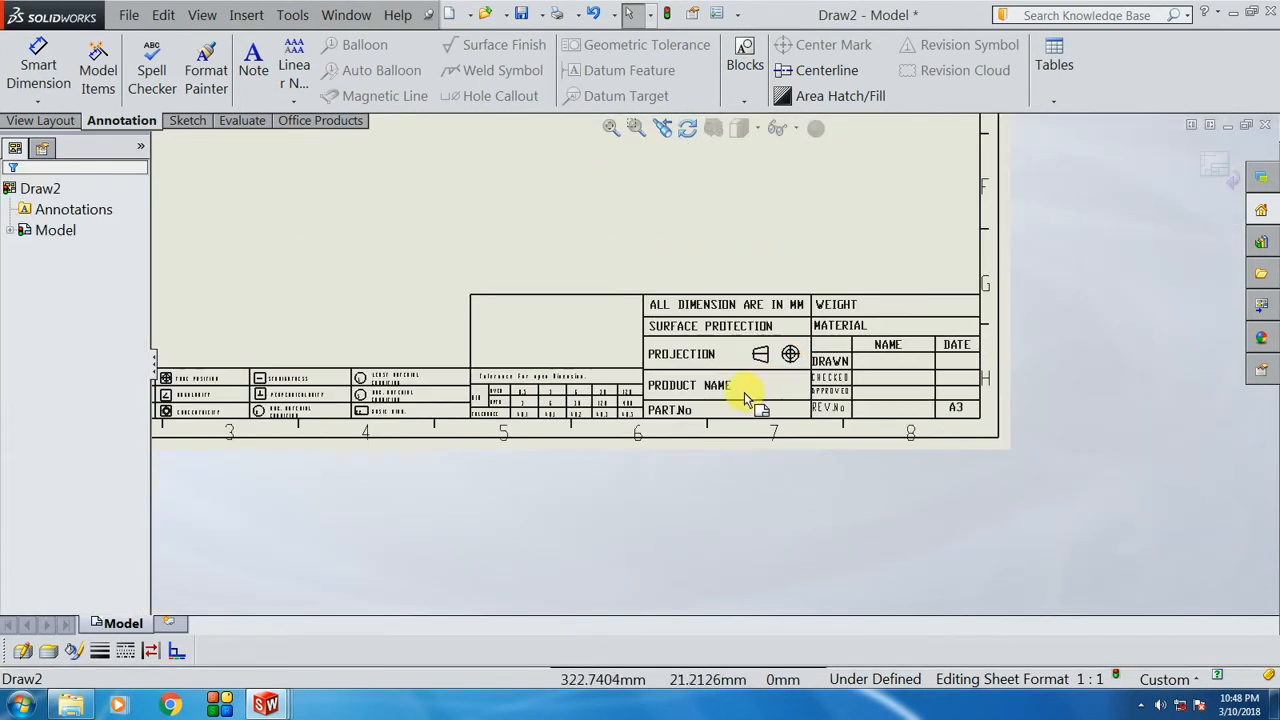
pyautogui.scroll(1, 446, 423)
pyautogui.scroll(-2, 258, 392)
pyautogui.scroll(-4, 420, 380)
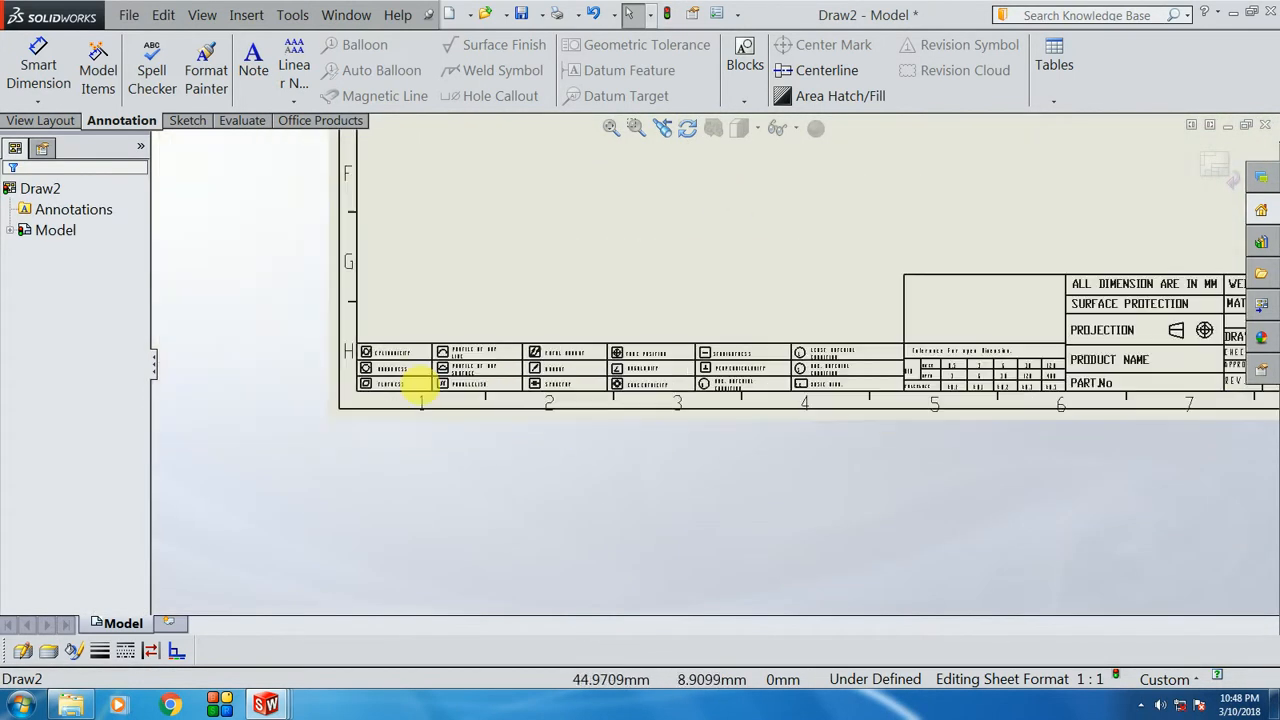
pyautogui.scroll(-2, 903, 366)
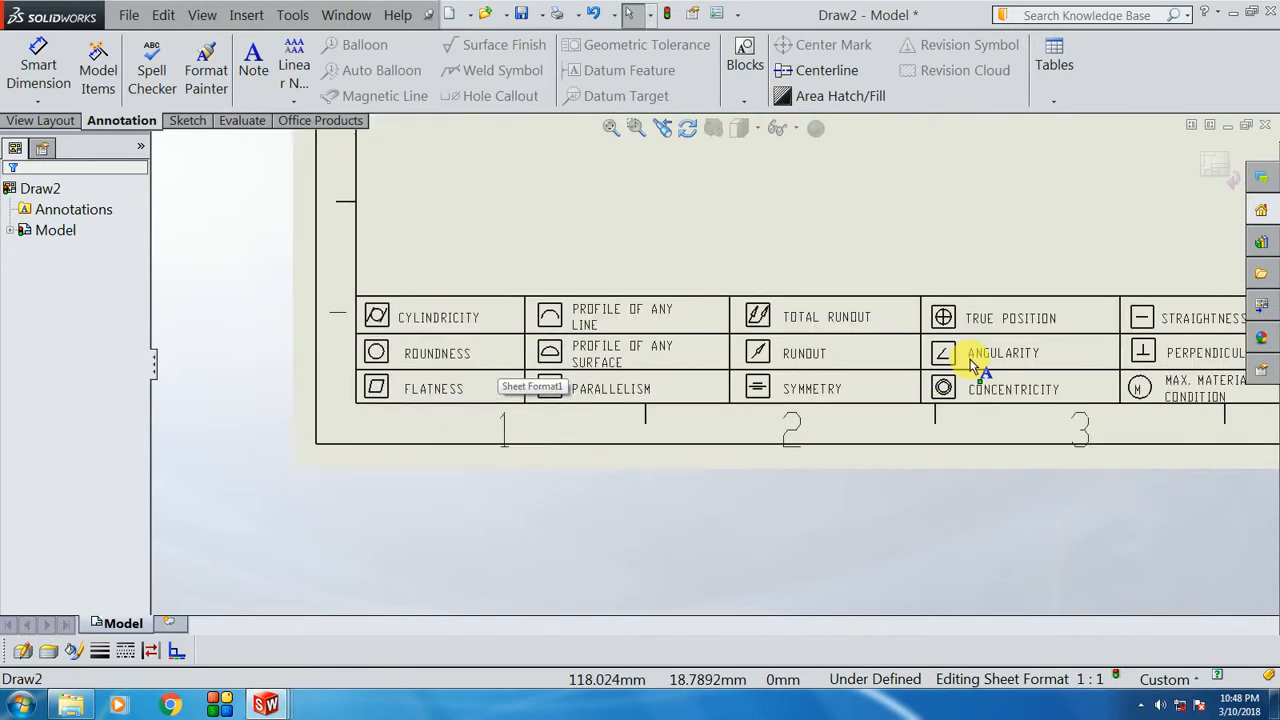
pyautogui.scroll(4, 1154, 394)
pyautogui.scroll(2, 712, 368)
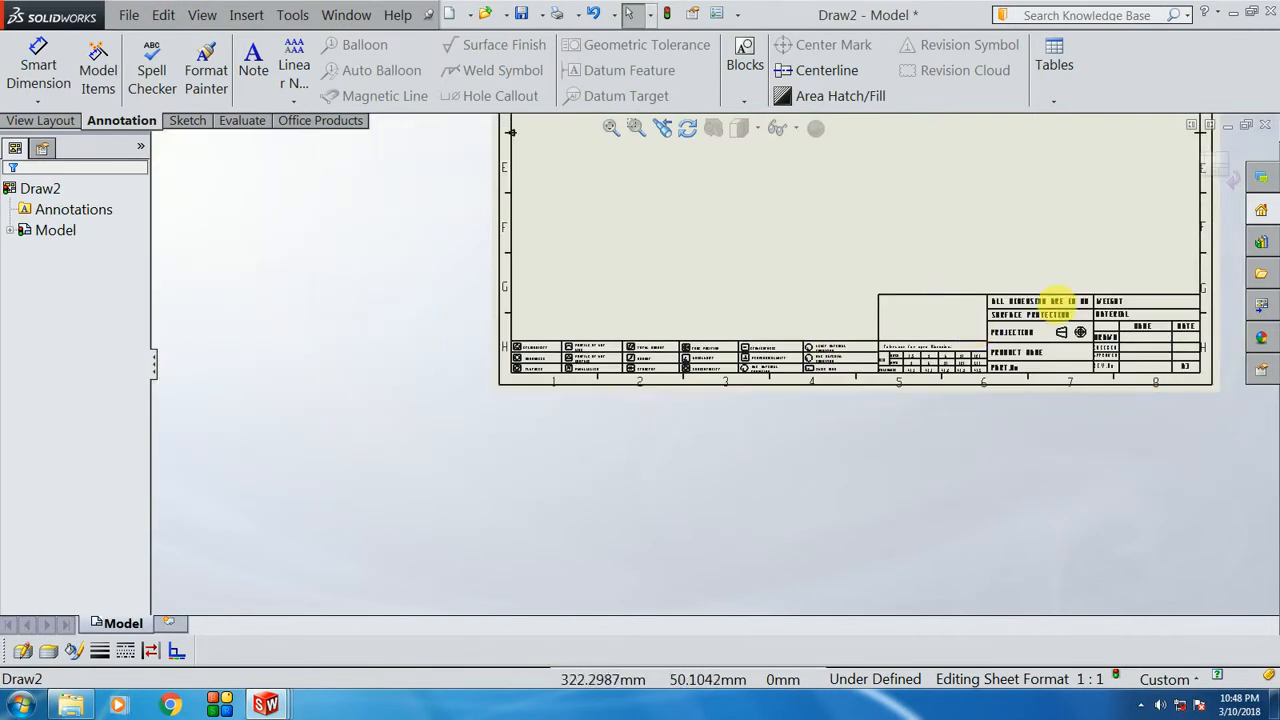
pyautogui.scroll(-2, 808, 337)
pyautogui.scroll(-2, 691, 343)
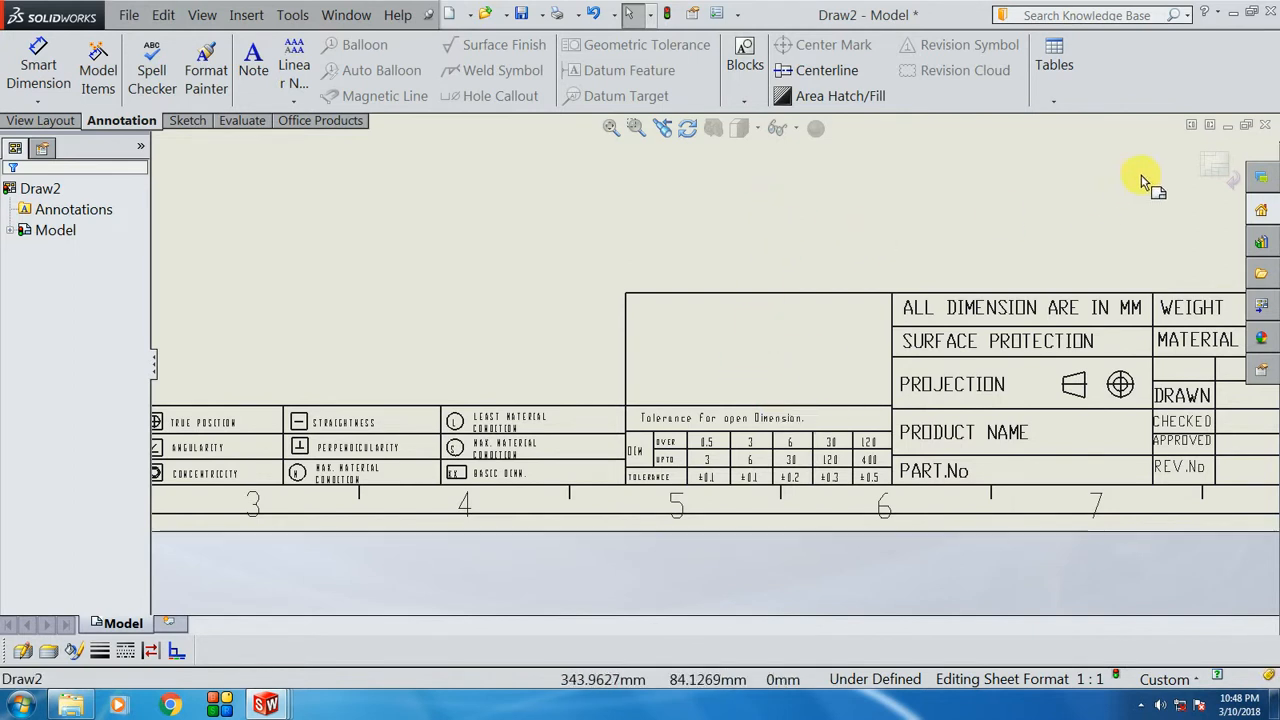
pyautogui.scroll(5, 778, 385)
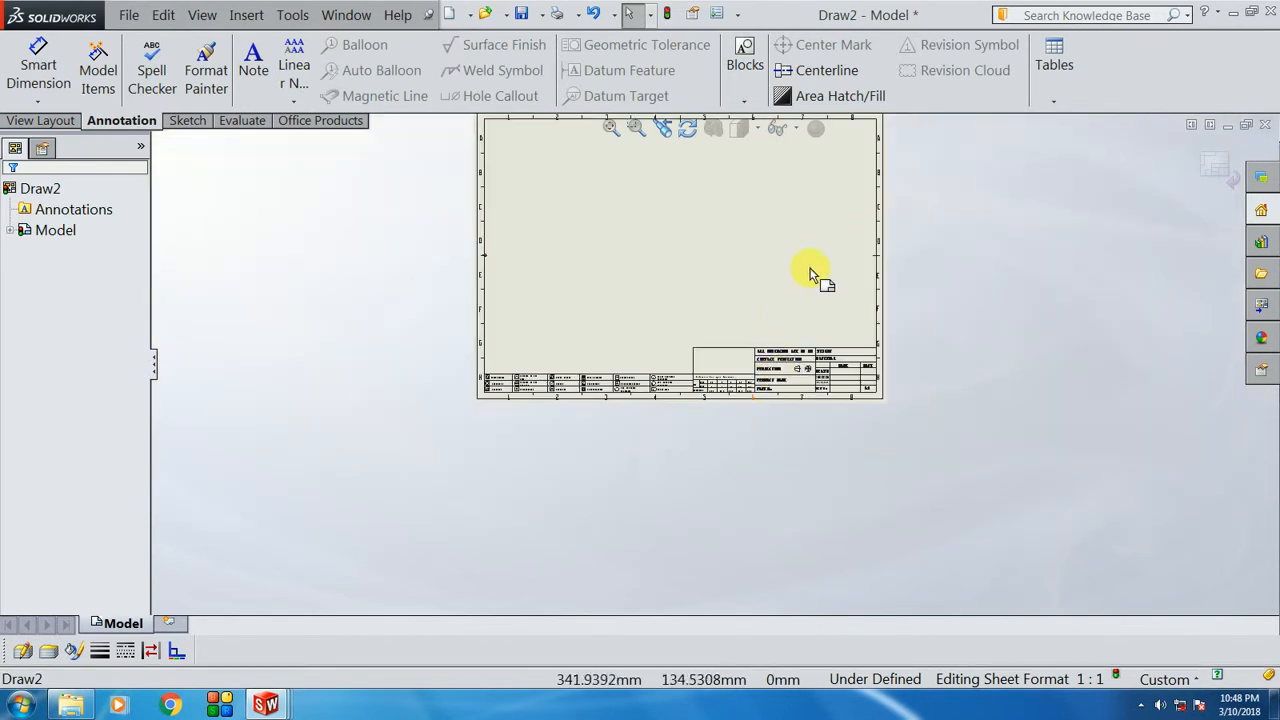
pyautogui.press('f')
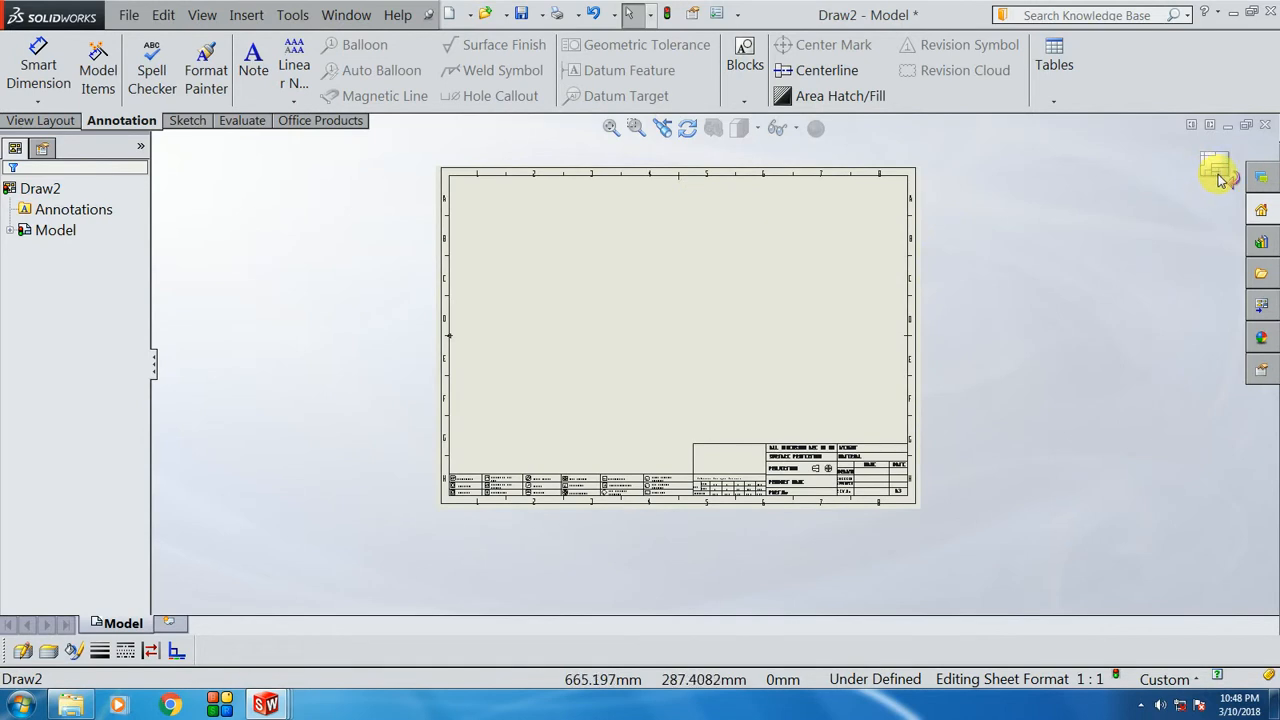
pyautogui.scroll(-1, 808, 329)
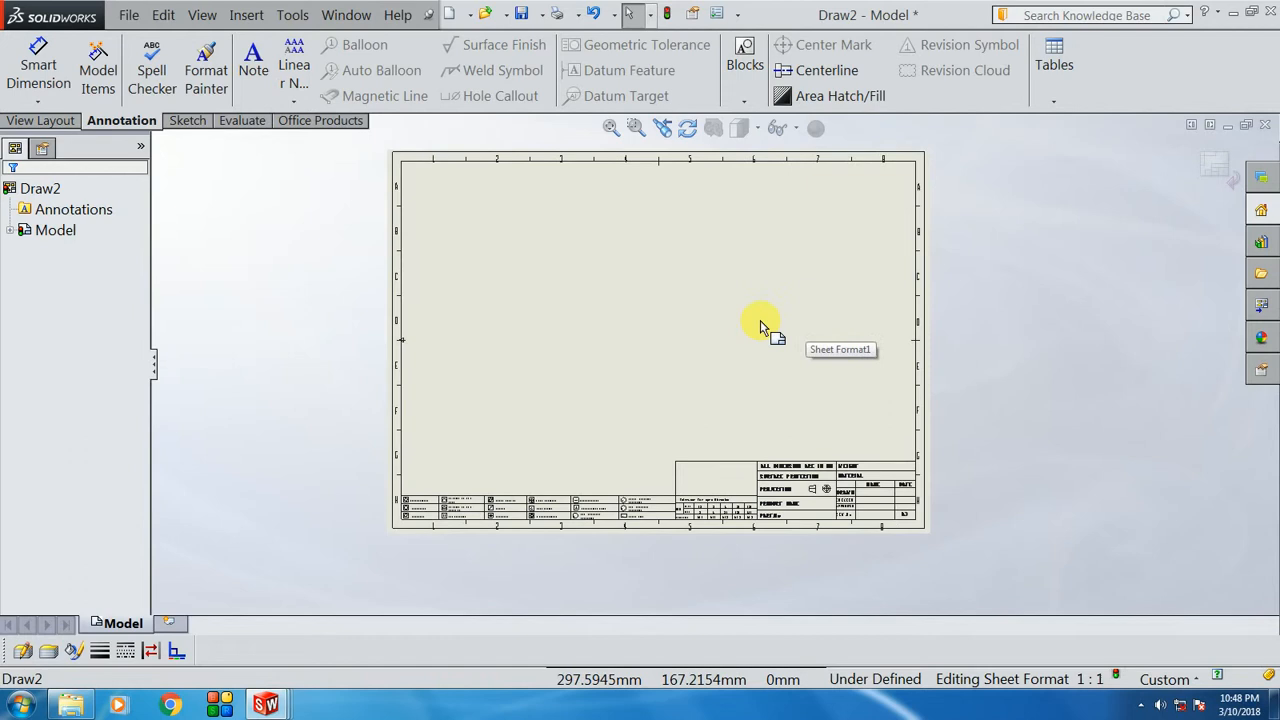
pyautogui.scroll(-1, 726, 477)
# Step: Insert the GKR 3D CAD logo image from New folder (2) as a sketch picture
pyautogui.click(292, 14)
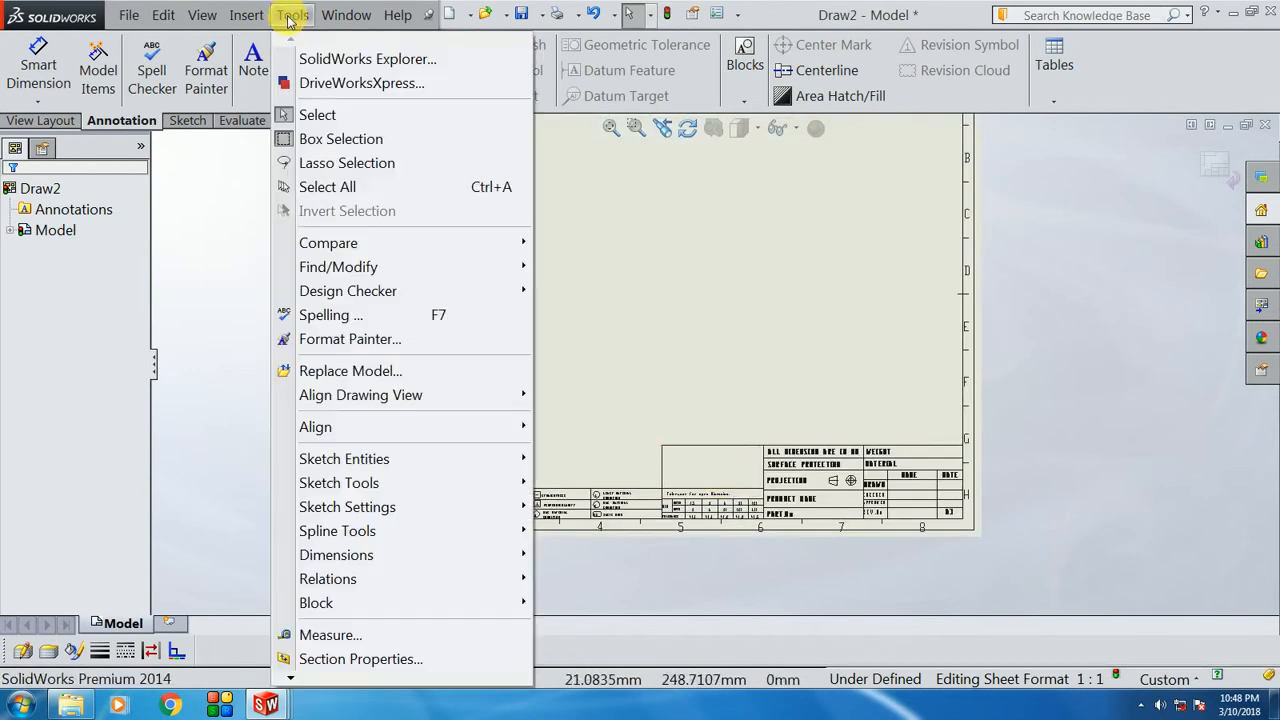
pyautogui.moveTo(393, 490)
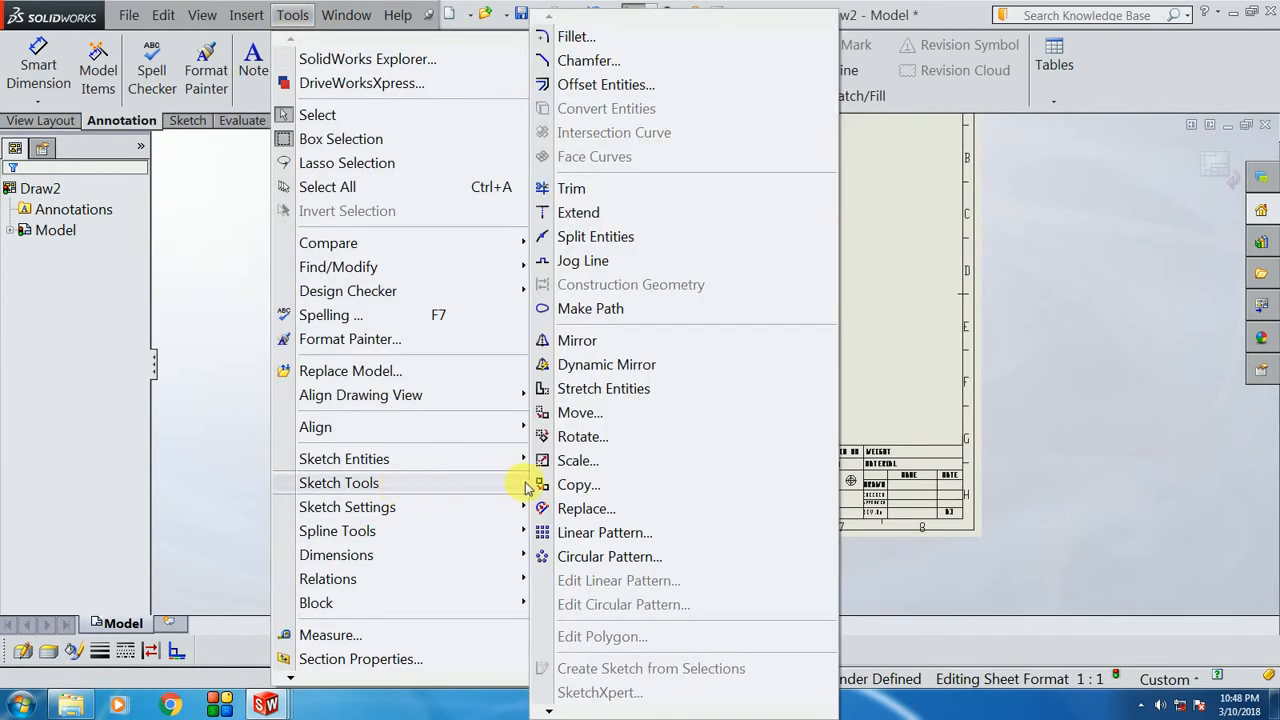
pyautogui.moveTo(550, 708)
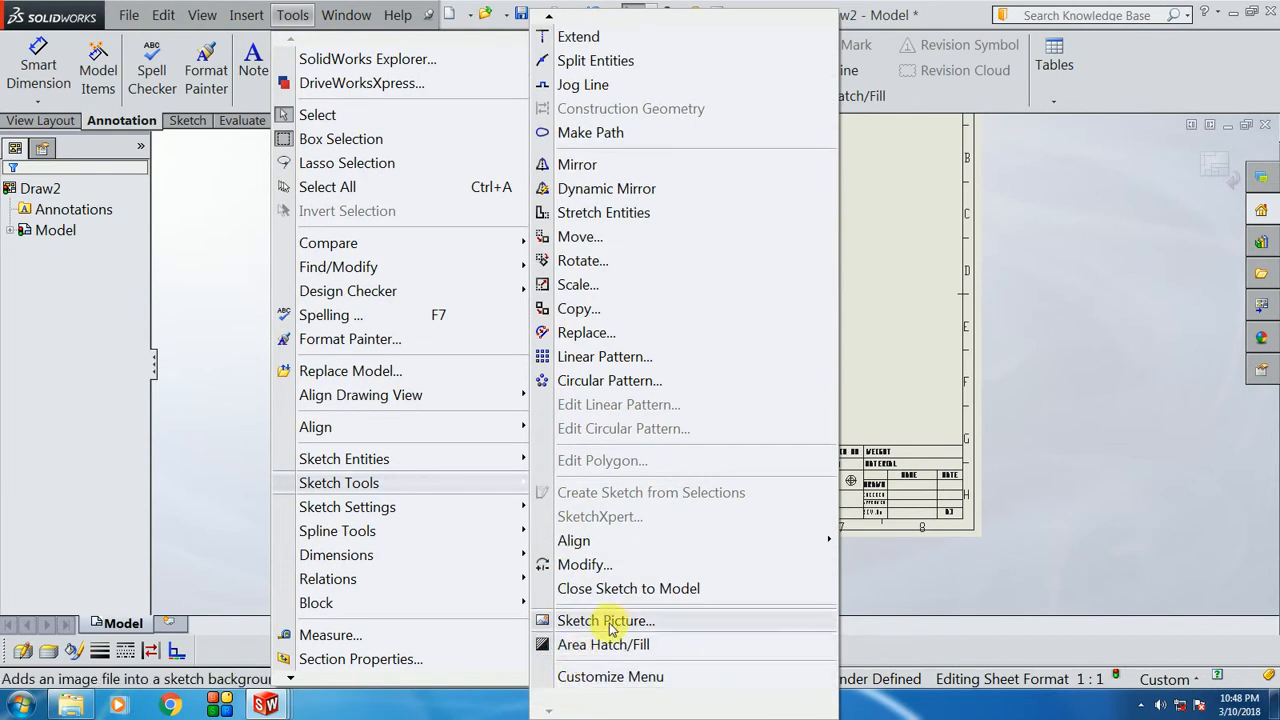
pyautogui.click(627, 621)
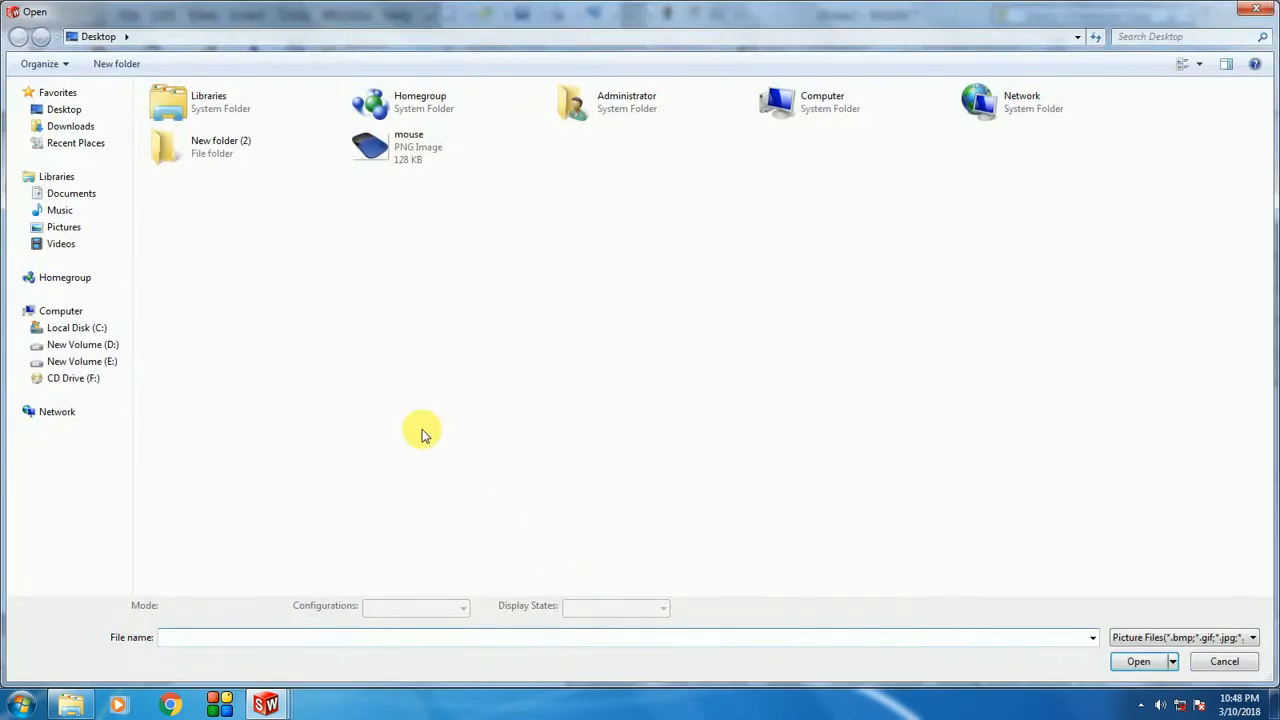
pyautogui.doubleClick(210, 150)
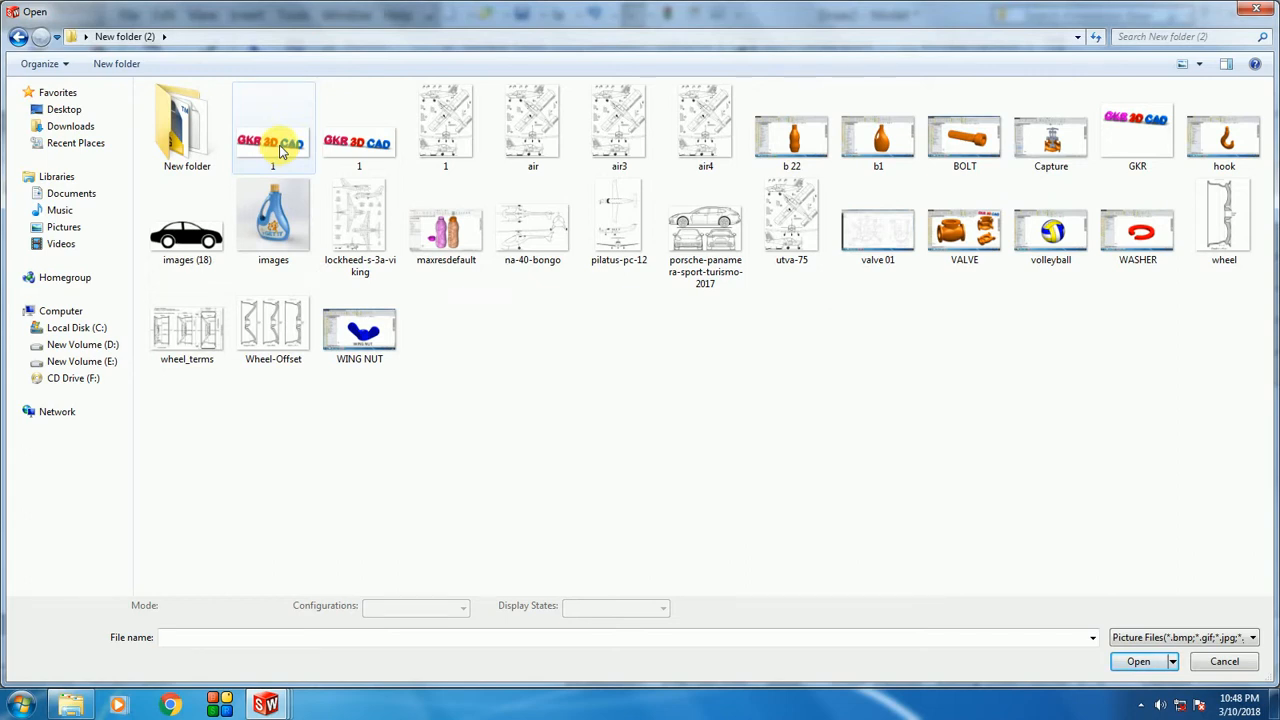
pyautogui.doubleClick(282, 148)
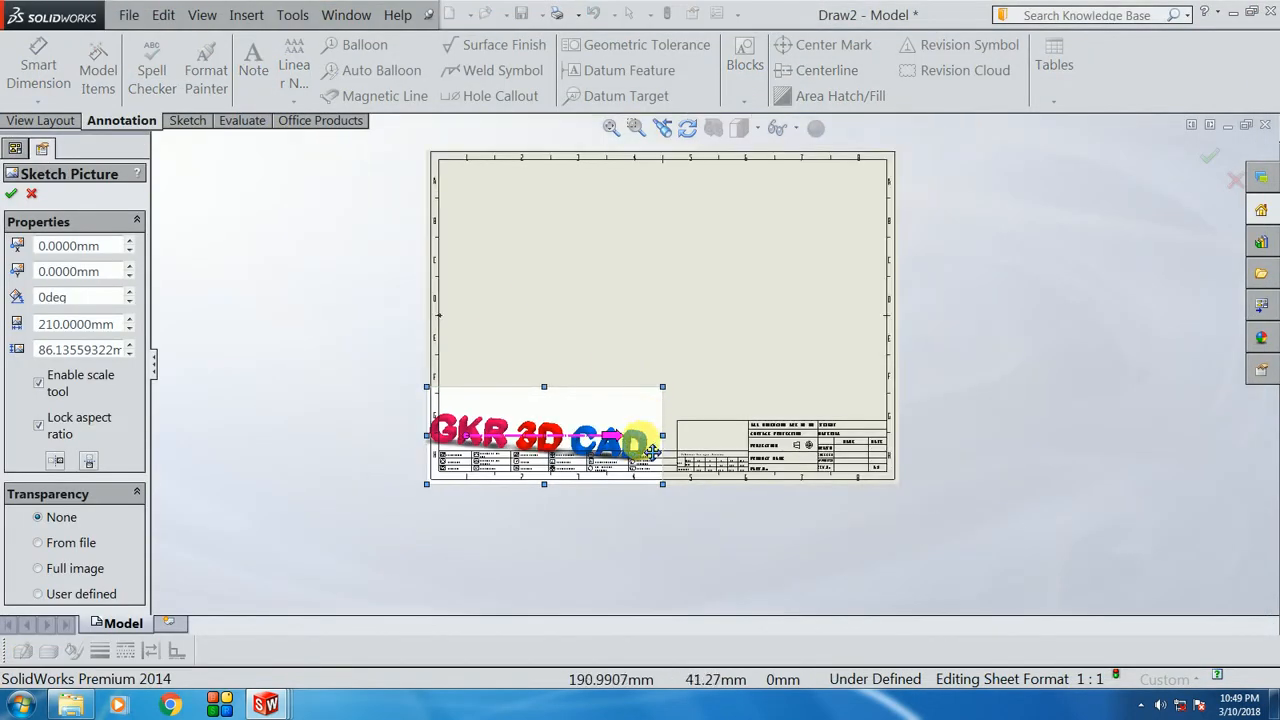
# Step: Move and shrink the GKR 3D CAD logo into the title block cell above the tolerance table
pyautogui.scroll(-2, 440, 455)
pyautogui.moveTo(500, 383)
pyautogui.mouseDown()
pyautogui.moveTo(634, 334)
pyautogui.moveTo(705, 290)
pyautogui.mouseUp()
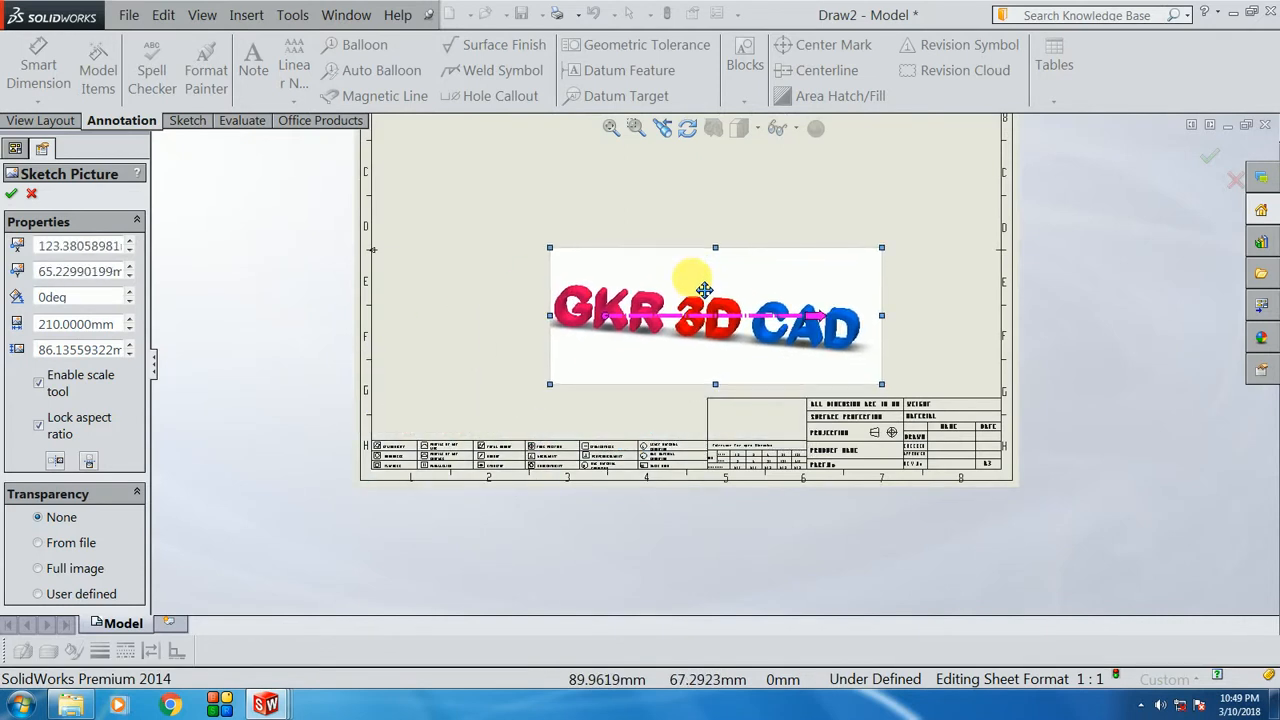
pyautogui.scroll(-2, 829, 320)
pyautogui.moveTo(467, 212)
pyautogui.mouseDown()
pyautogui.moveTo(545, 262)
pyautogui.moveTo(680, 300)
pyautogui.moveTo(815, 376)
pyautogui.mouseUp()
pyautogui.scroll(-5, 824, 393)
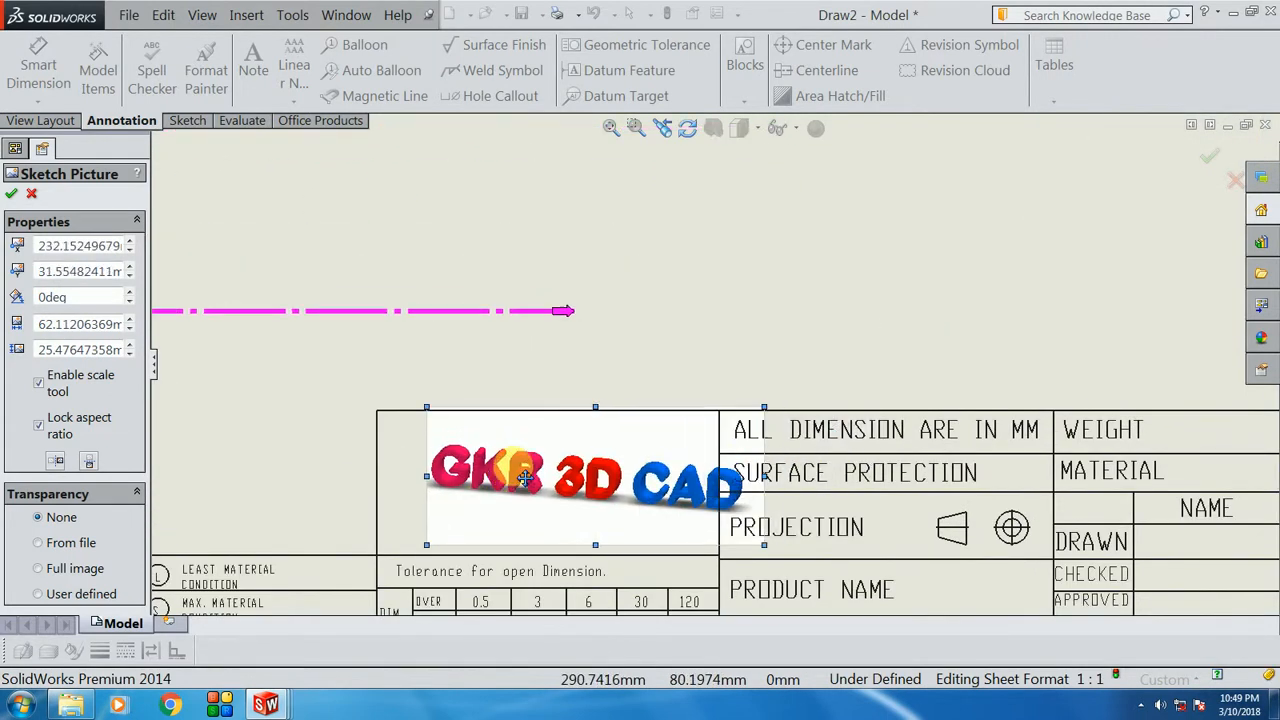
pyautogui.moveTo(524, 479); pyautogui.dragTo(496, 481)
pyautogui.scroll(-3, 600, 507)
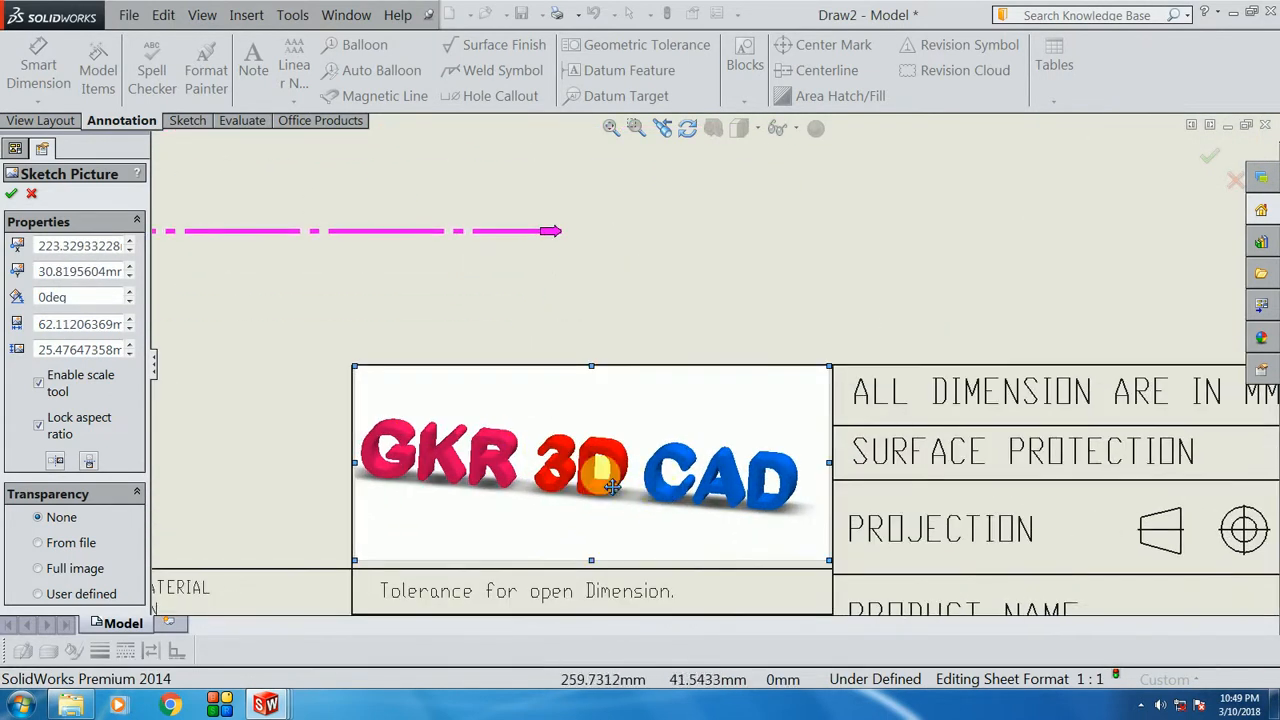
pyautogui.scroll(1, 586, 503)
pyautogui.scroll(-2, 588, 507)
pyautogui.scroll(-1, 588, 507)
pyautogui.moveTo(643, 397); pyautogui.dragTo(651, 408)
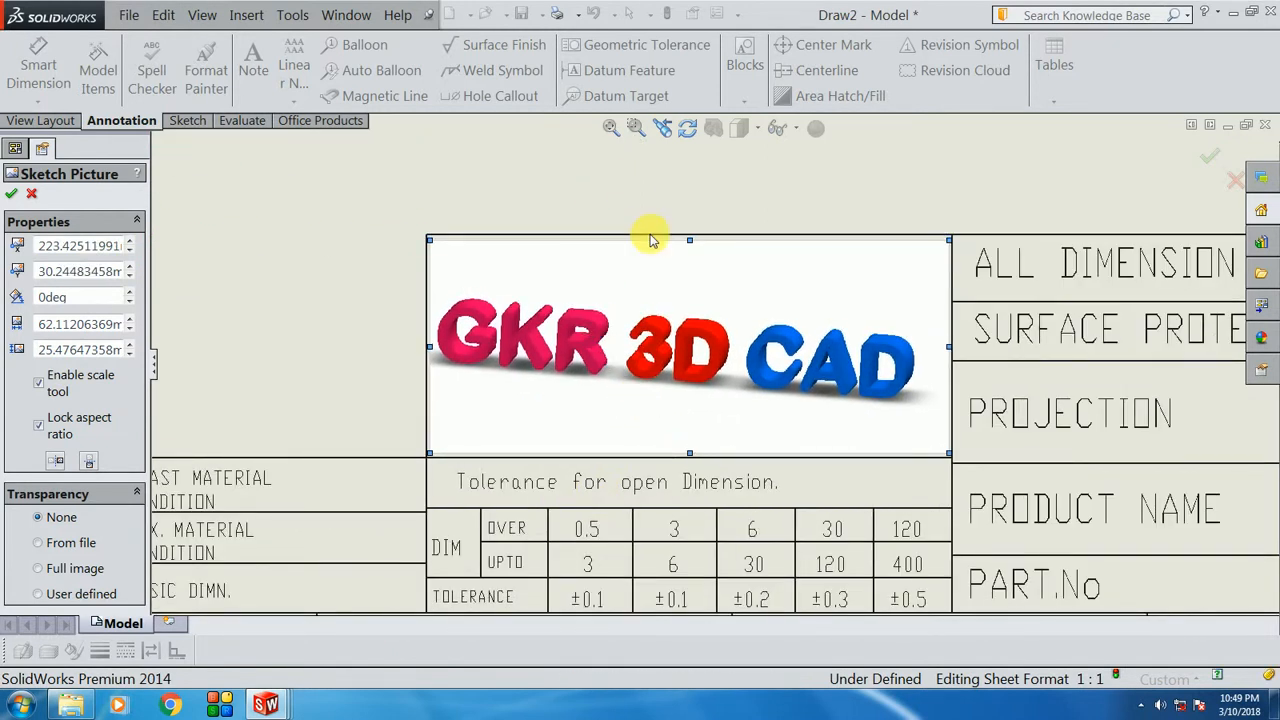
pyautogui.scroll(3, 870, 600)
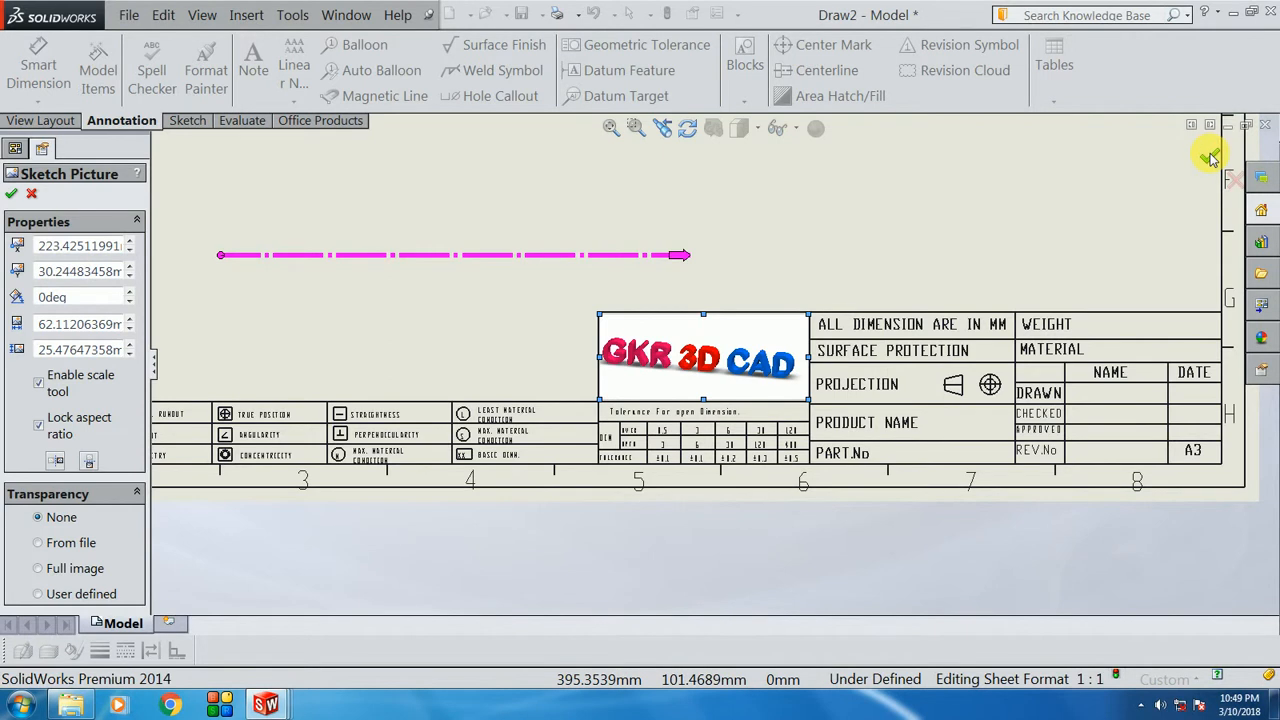
pyautogui.click(1210, 157)
# Step: Exit Edit Sheet Format and delete the stray embedded dxf9282.BMP object
pyautogui.scroll(2, 900, 637)
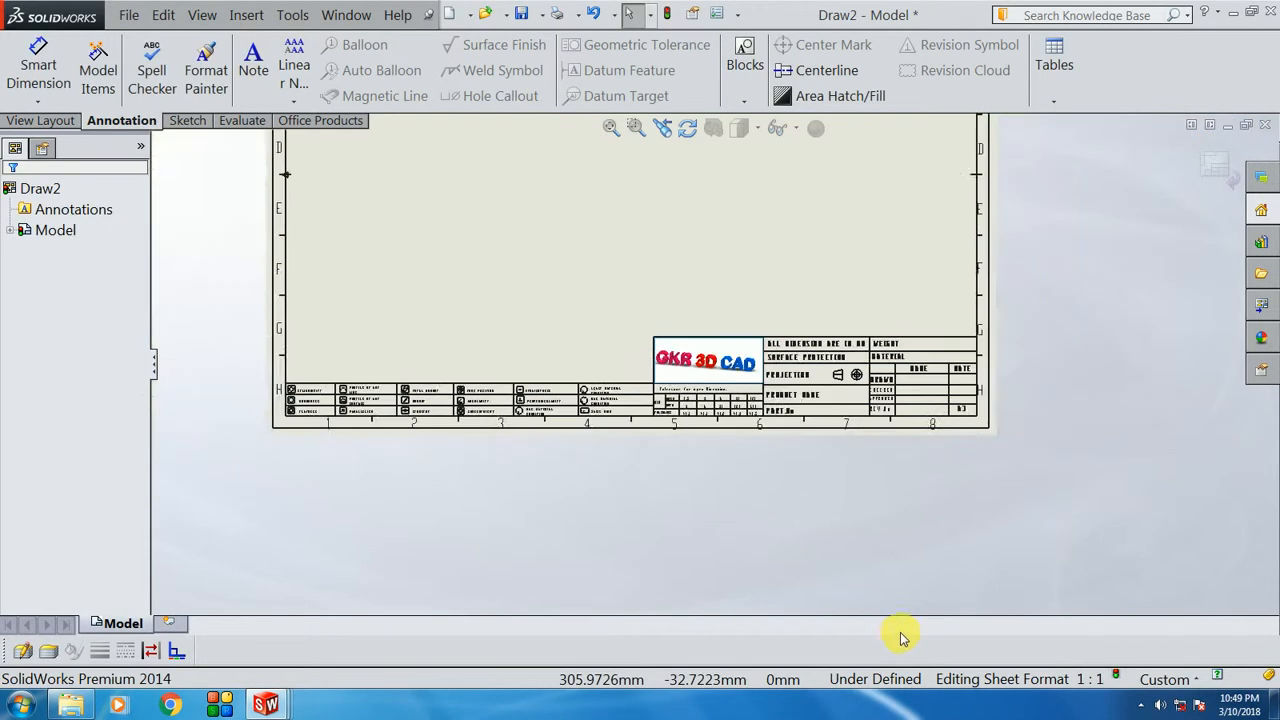
pyautogui.scroll(2, 586, 291)
pyautogui.click(1213, 168)
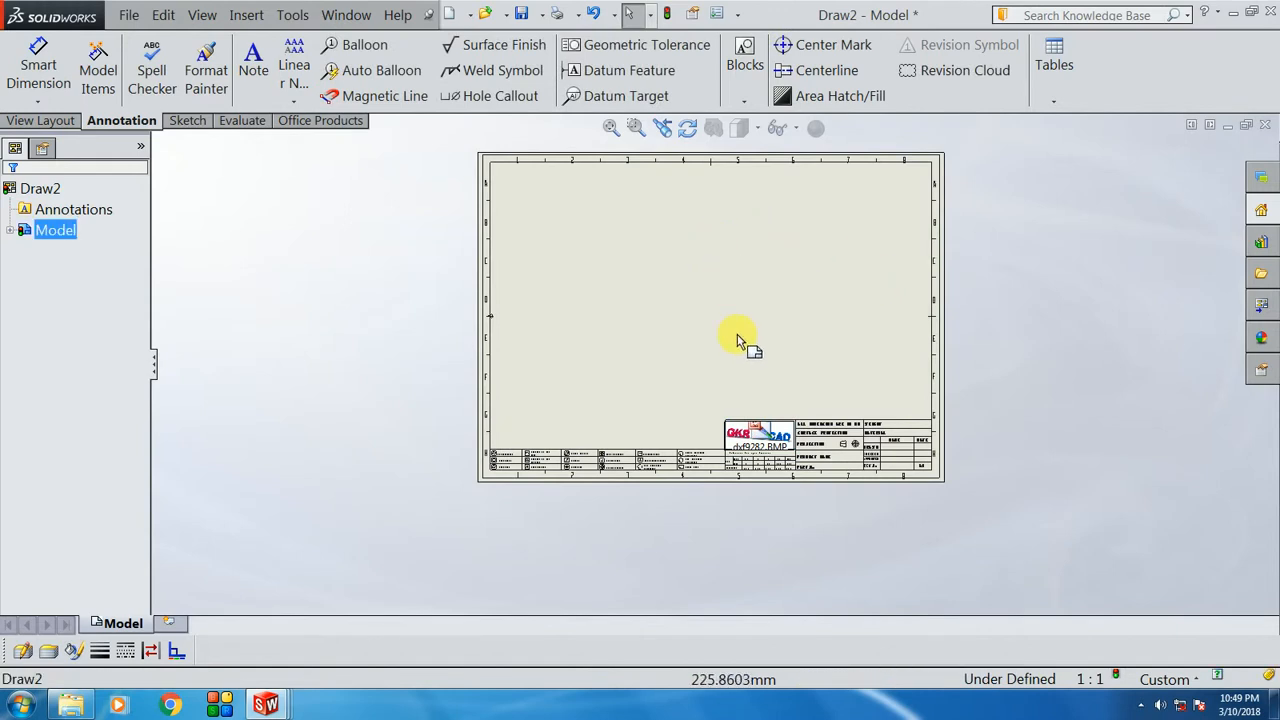
pyautogui.scroll(-5, 740, 430)
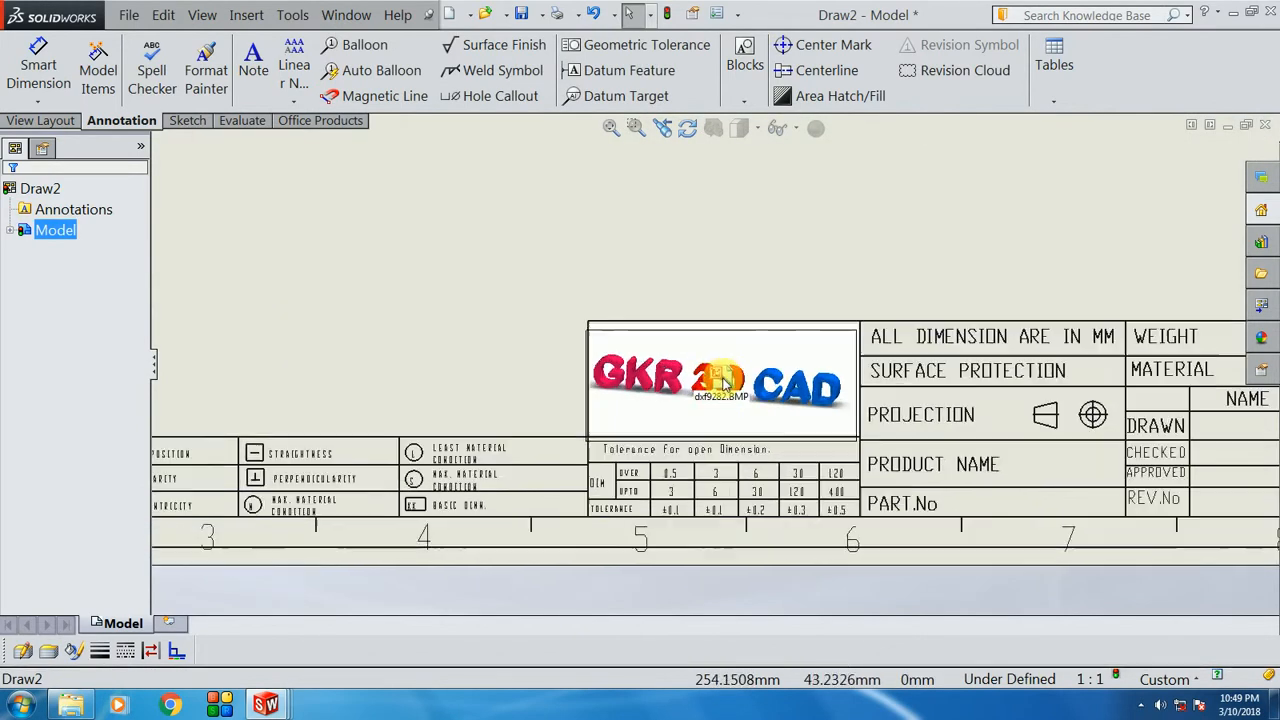
pyautogui.scroll(-2, 724, 385)
pyautogui.click(722, 300)
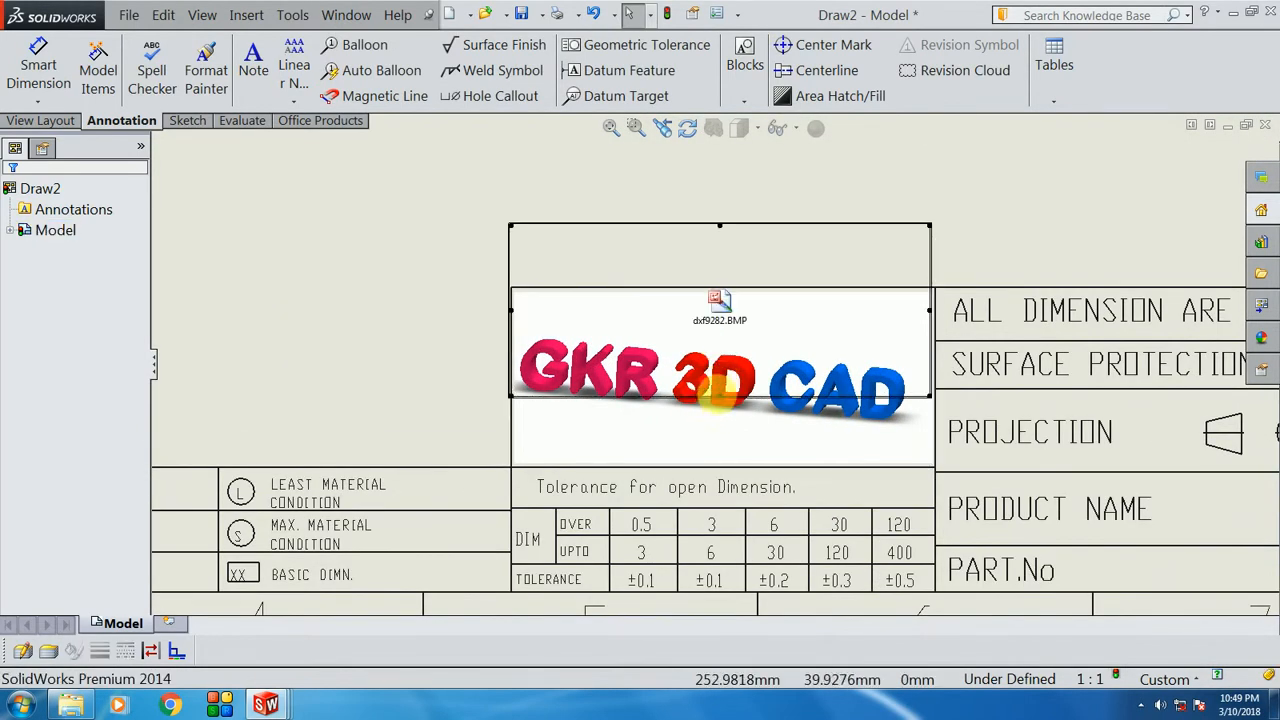
pyautogui.press('Delete')
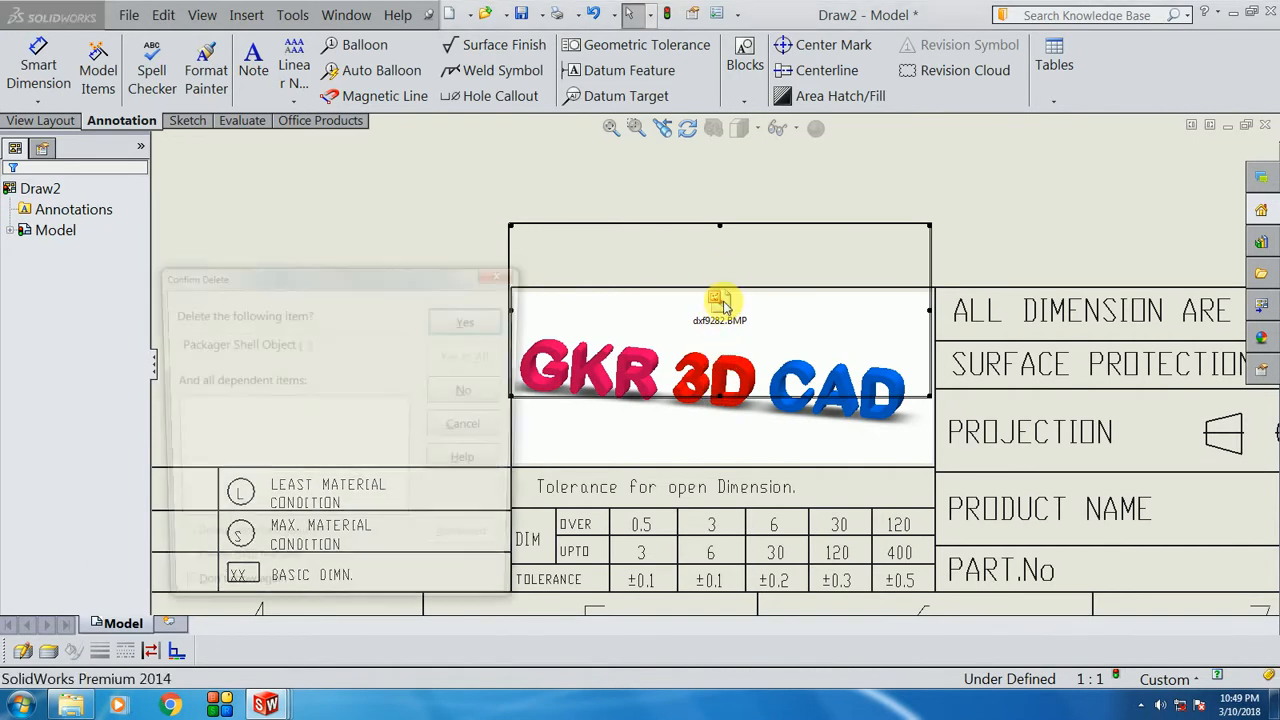
pyautogui.click(465, 322)
pyautogui.scroll(1, 930, 508)
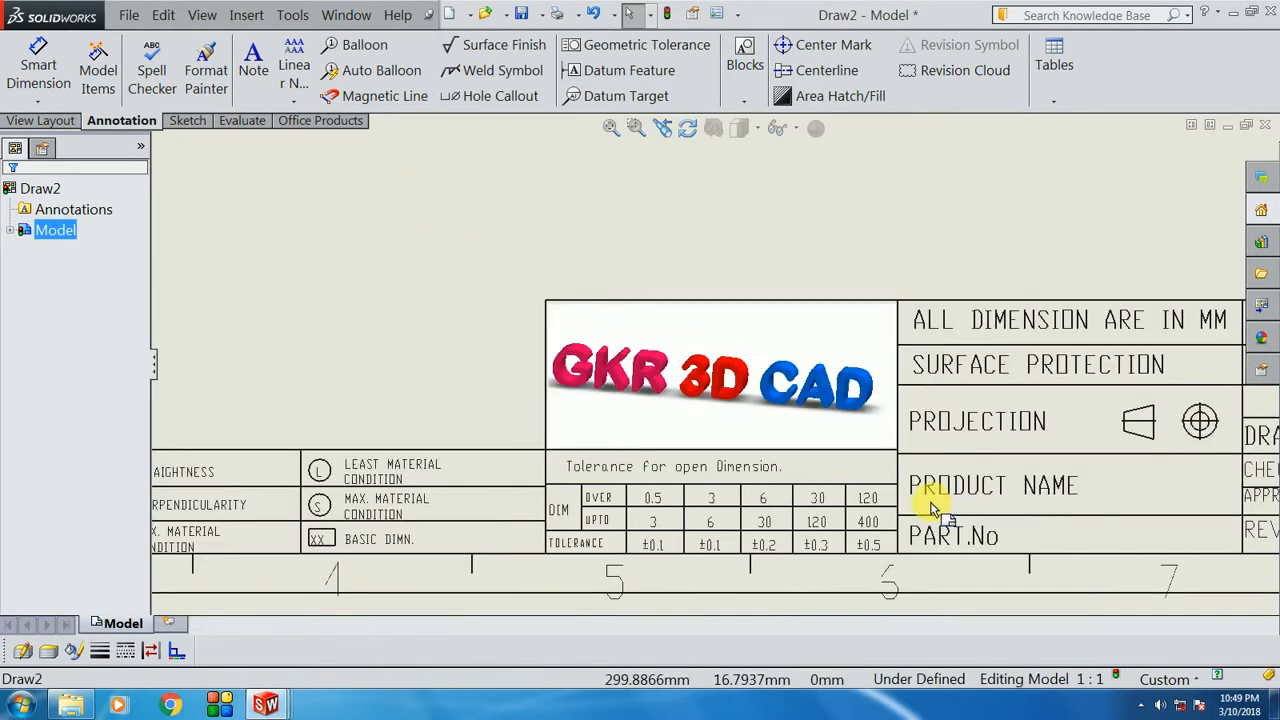
pyautogui.scroll(3, 930, 508)
pyautogui.scroll(1, 657, 177)
pyautogui.scroll(-2, 731, 403)
pyautogui.scroll(1, 706, 298)
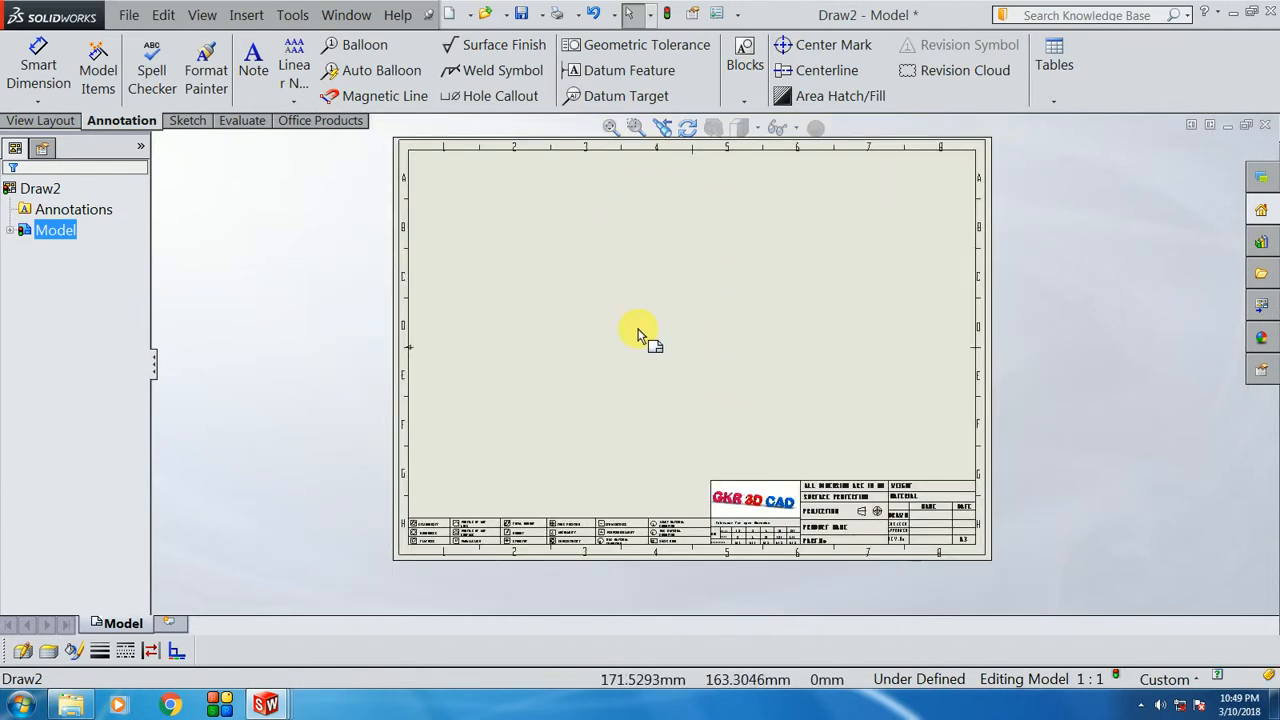
# Step: Save the drawing as an Adobe PDF named 'A3 S' in the templates folder
pyautogui.click(540, 17)
pyautogui.click(553, 66)
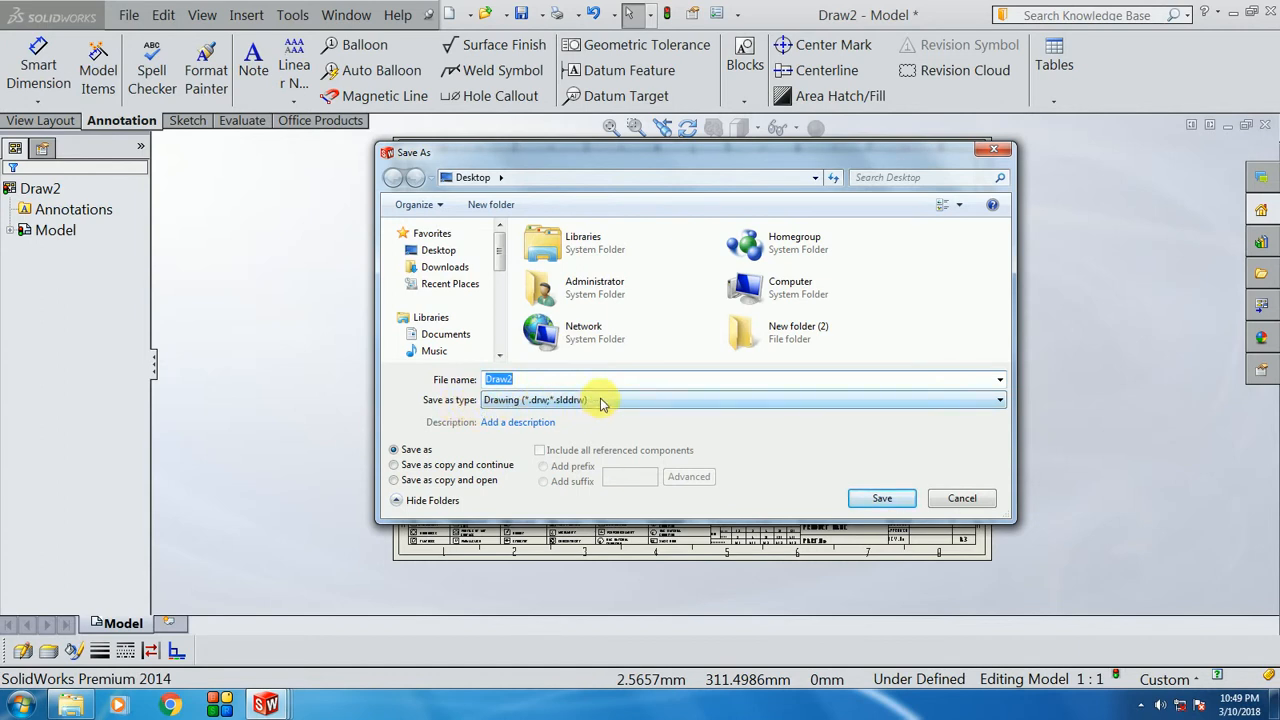
pyautogui.click(601, 400)
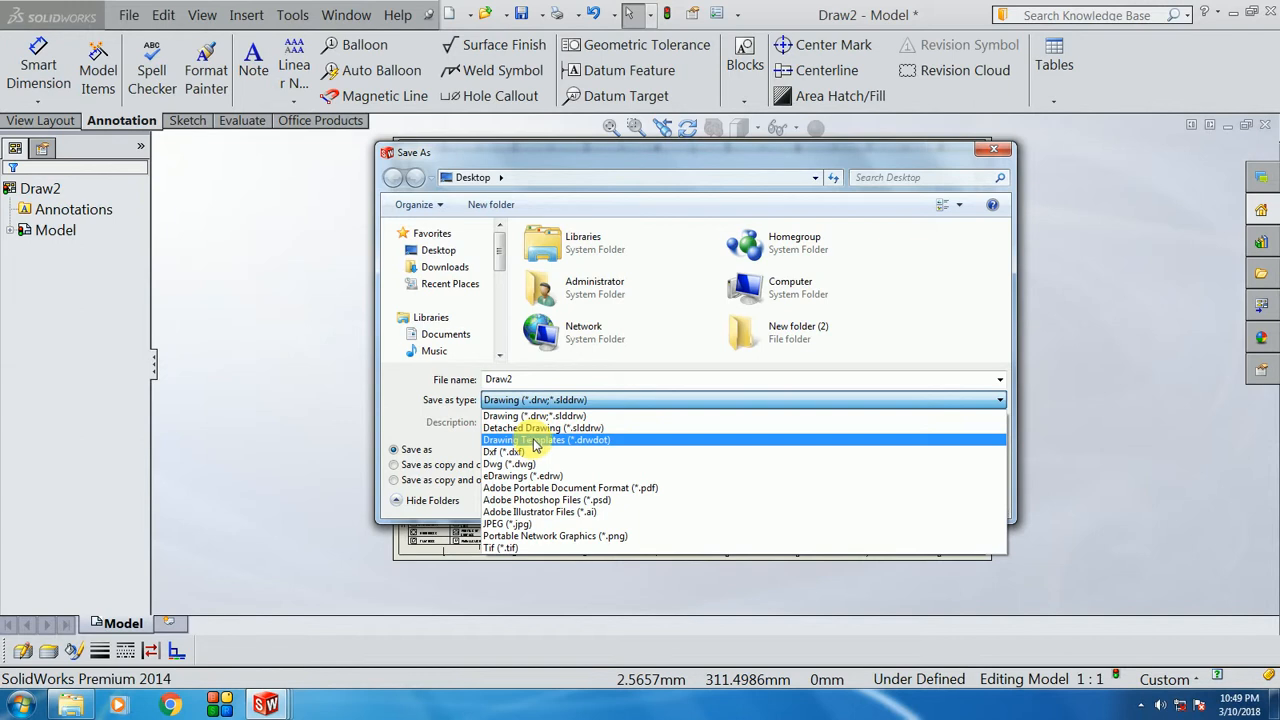
pyautogui.click(535, 441)
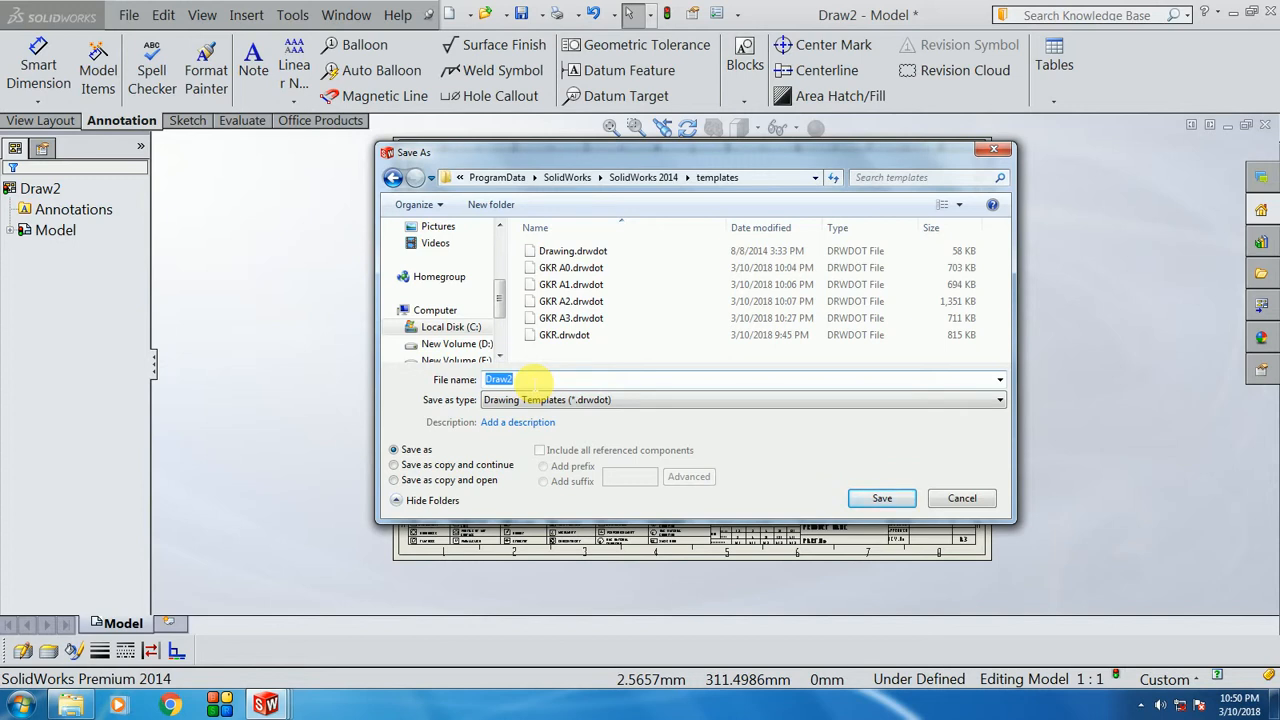
pyautogui.click(530, 381)
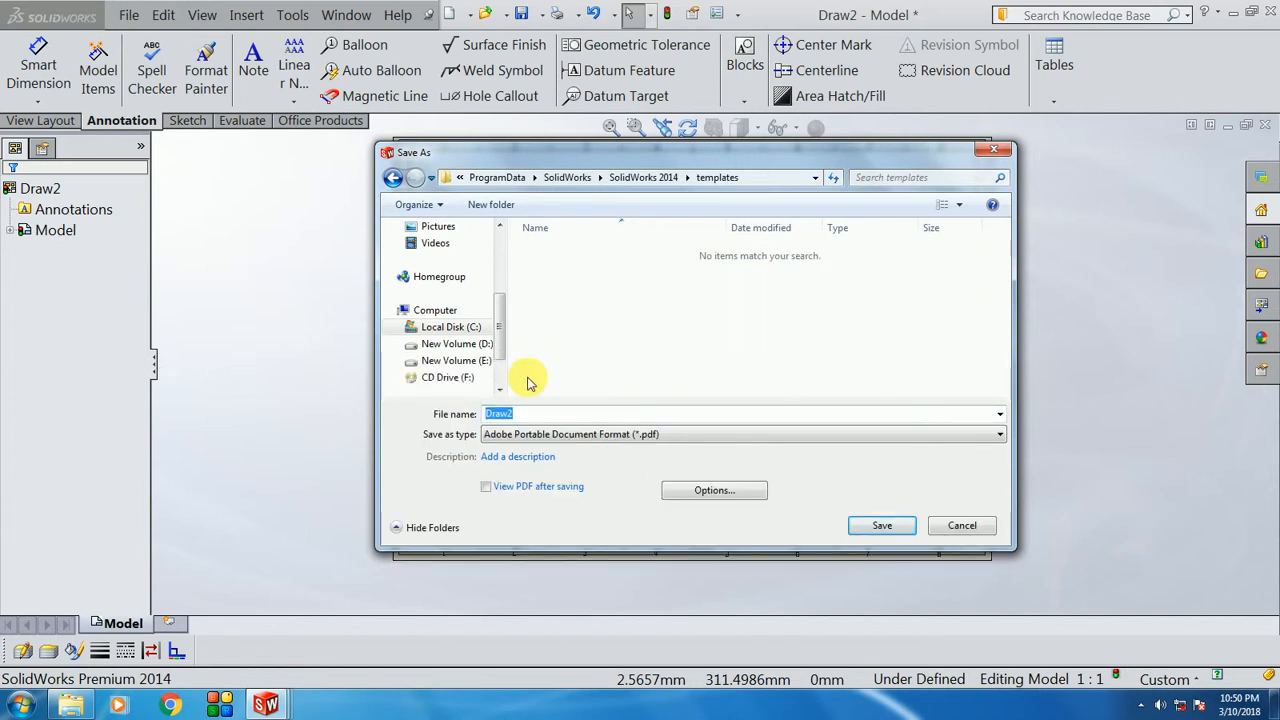
pyautogui.doubleClick(532, 419)
pyautogui.write('A')
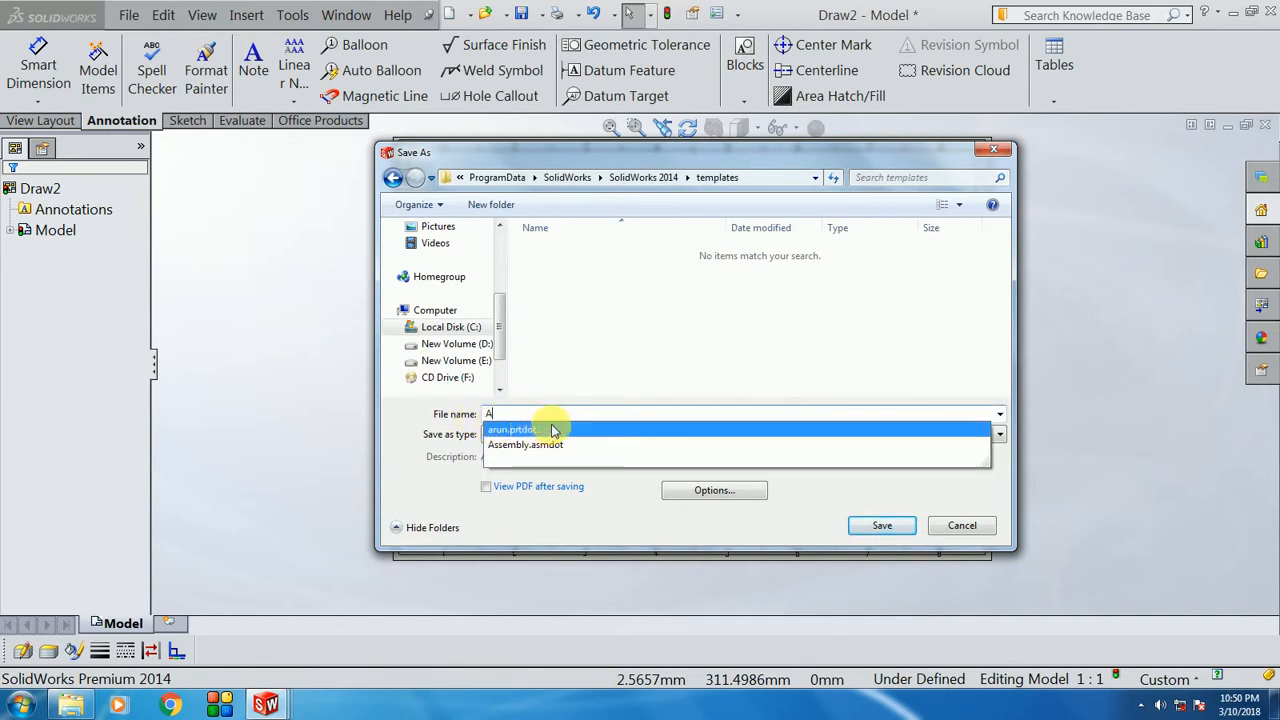
pyautogui.write('3 S')
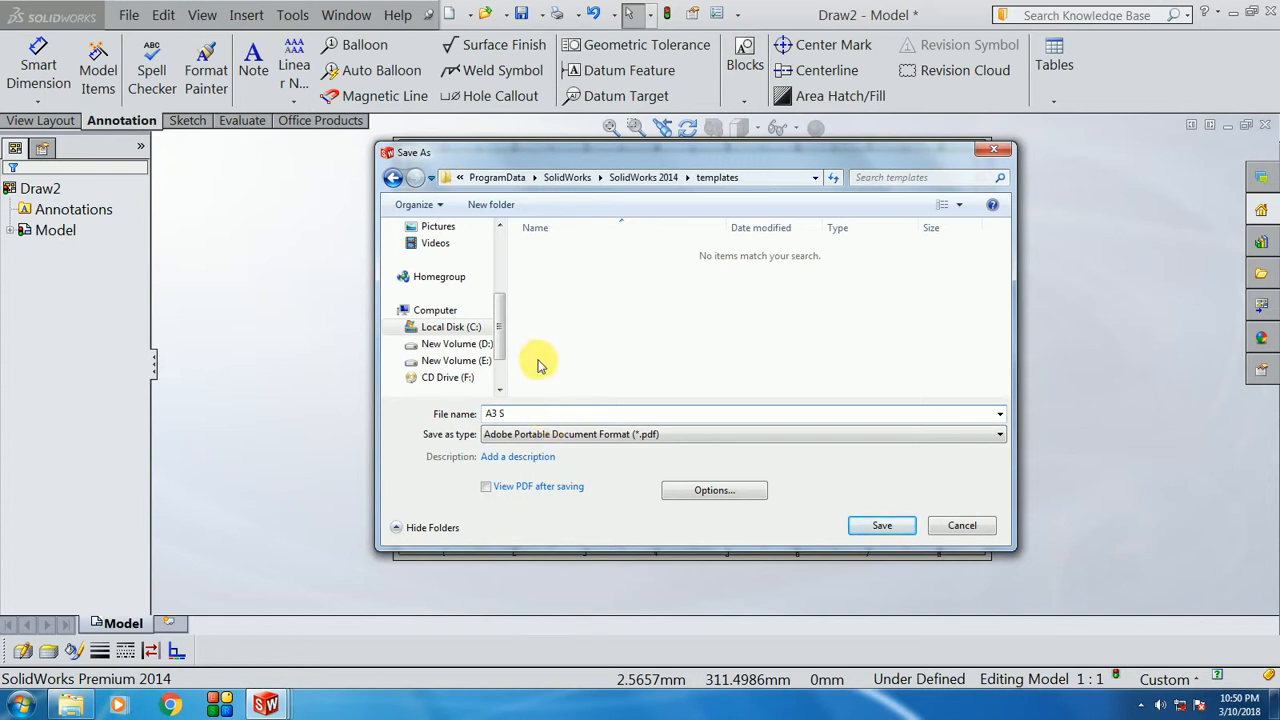
pyautogui.click(882, 527)
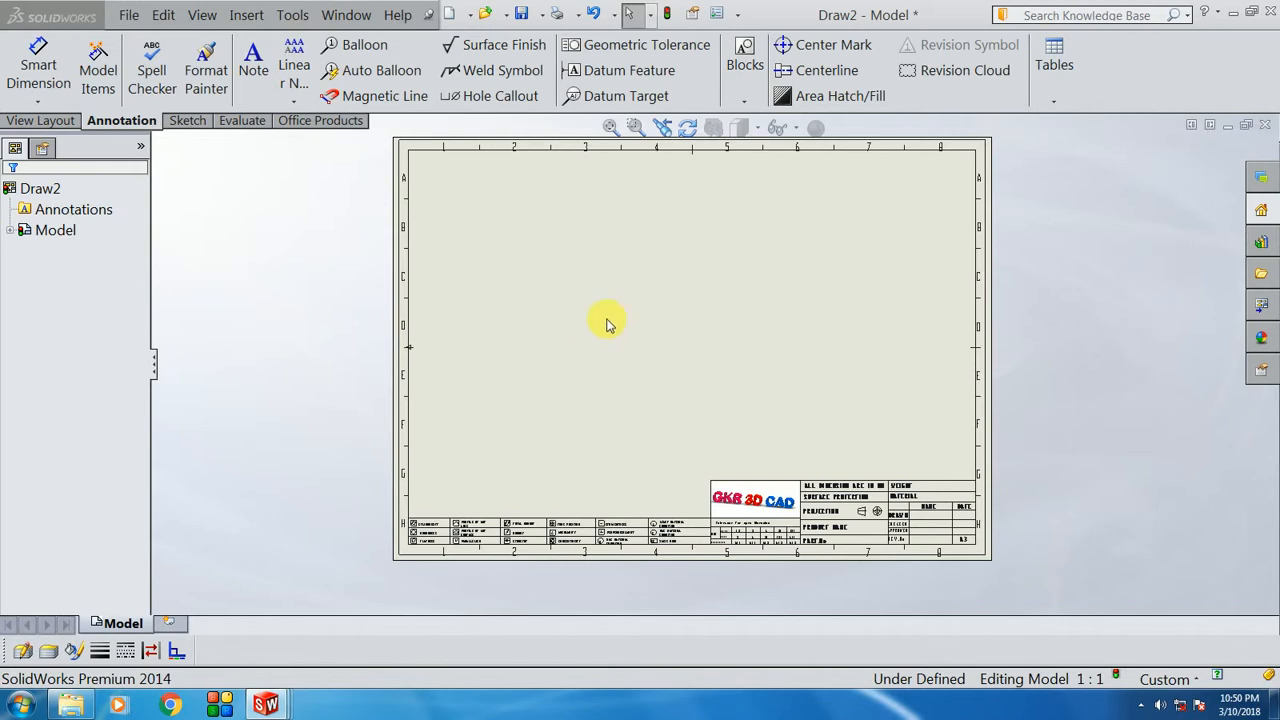
pyautogui.scroll(-2, 657, 314)
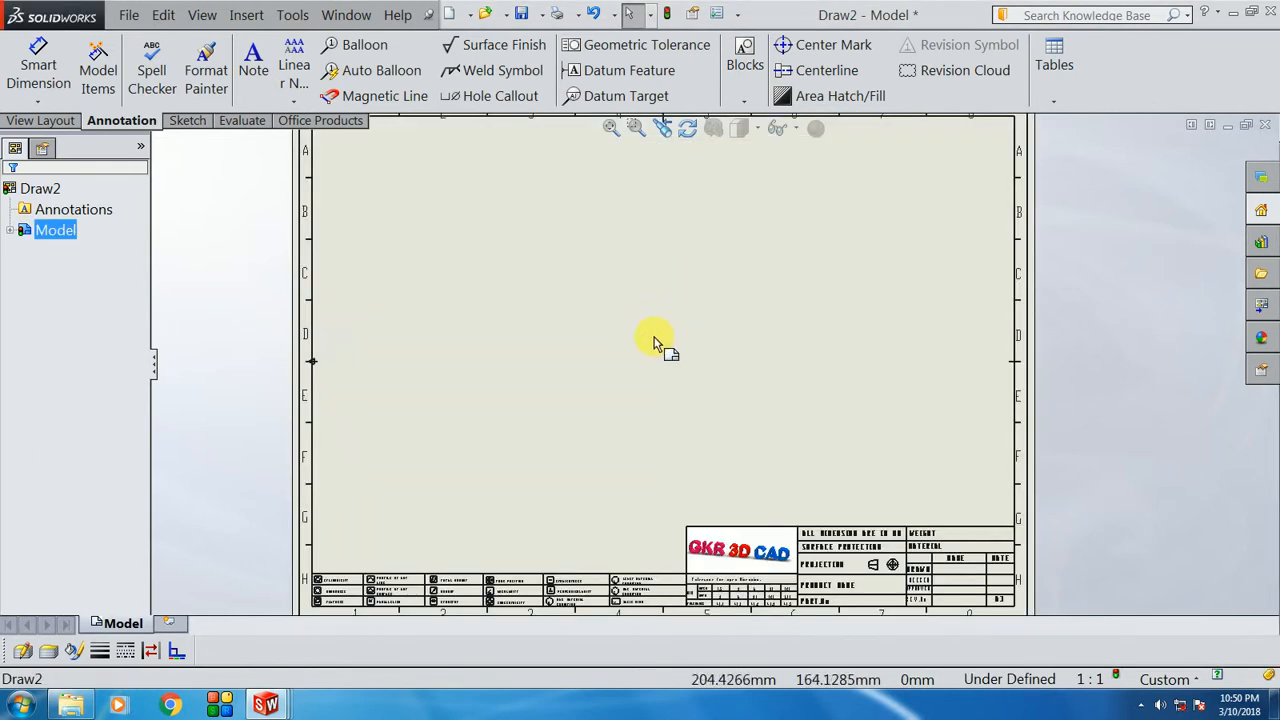
pyautogui.scroll(3, 685, 300)
pyautogui.scroll(-1, 687, 271)
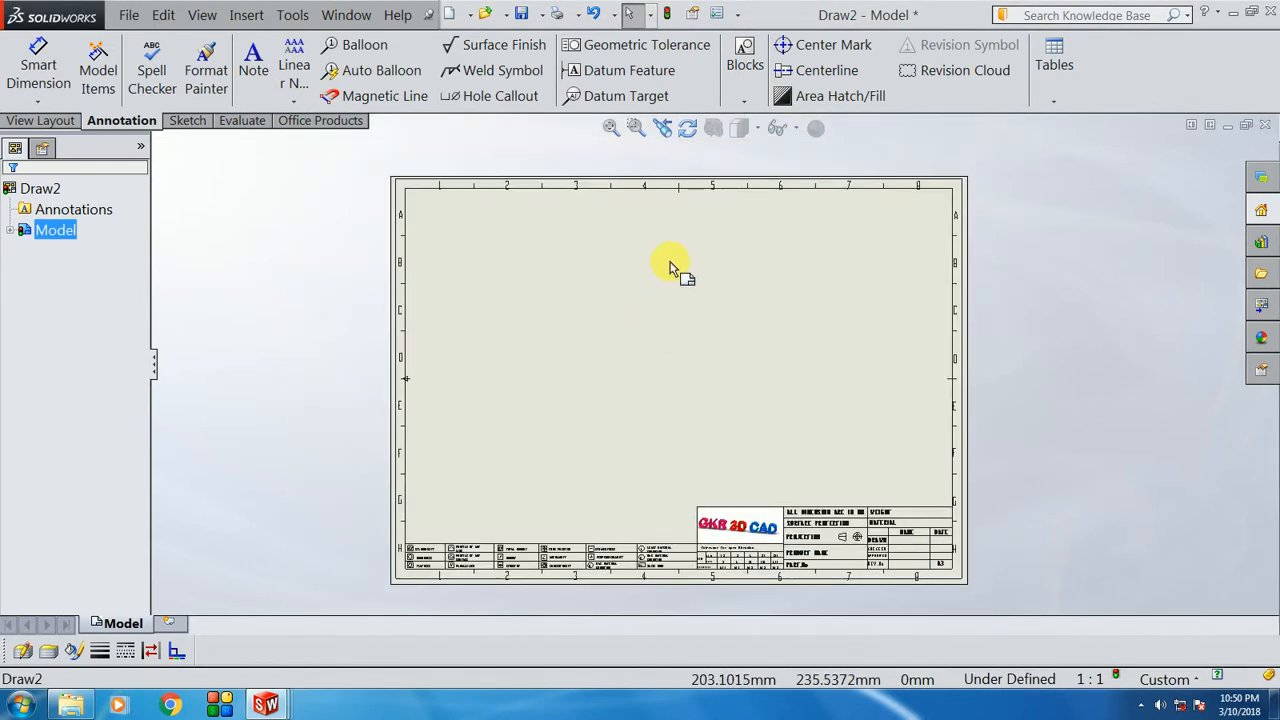
pyautogui.click(453, 15)
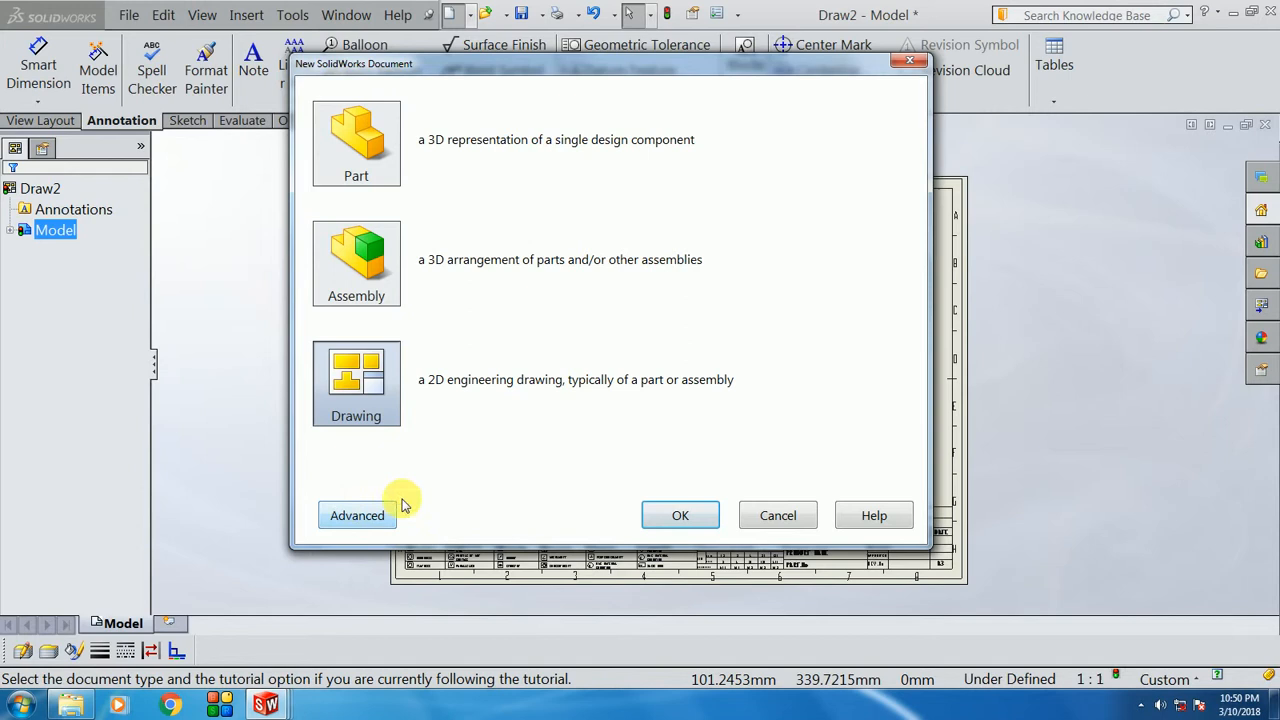
pyautogui.click(360, 518)
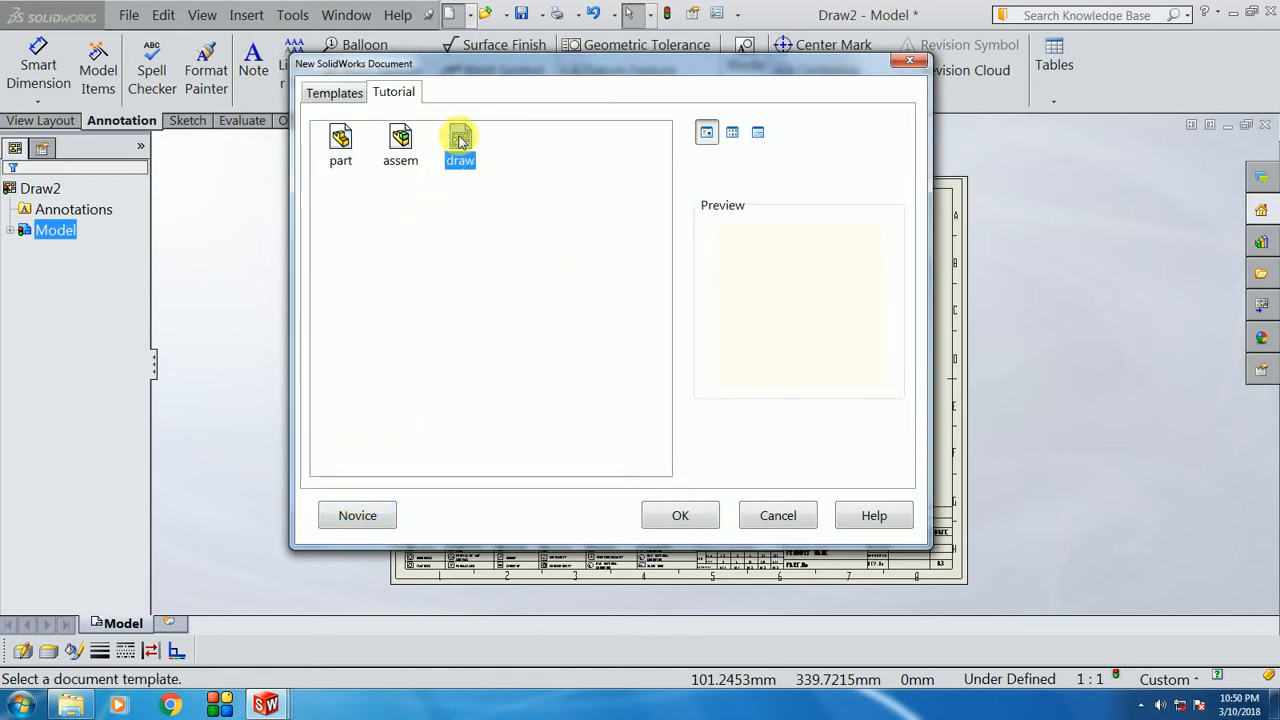
pyautogui.click(350, 96)
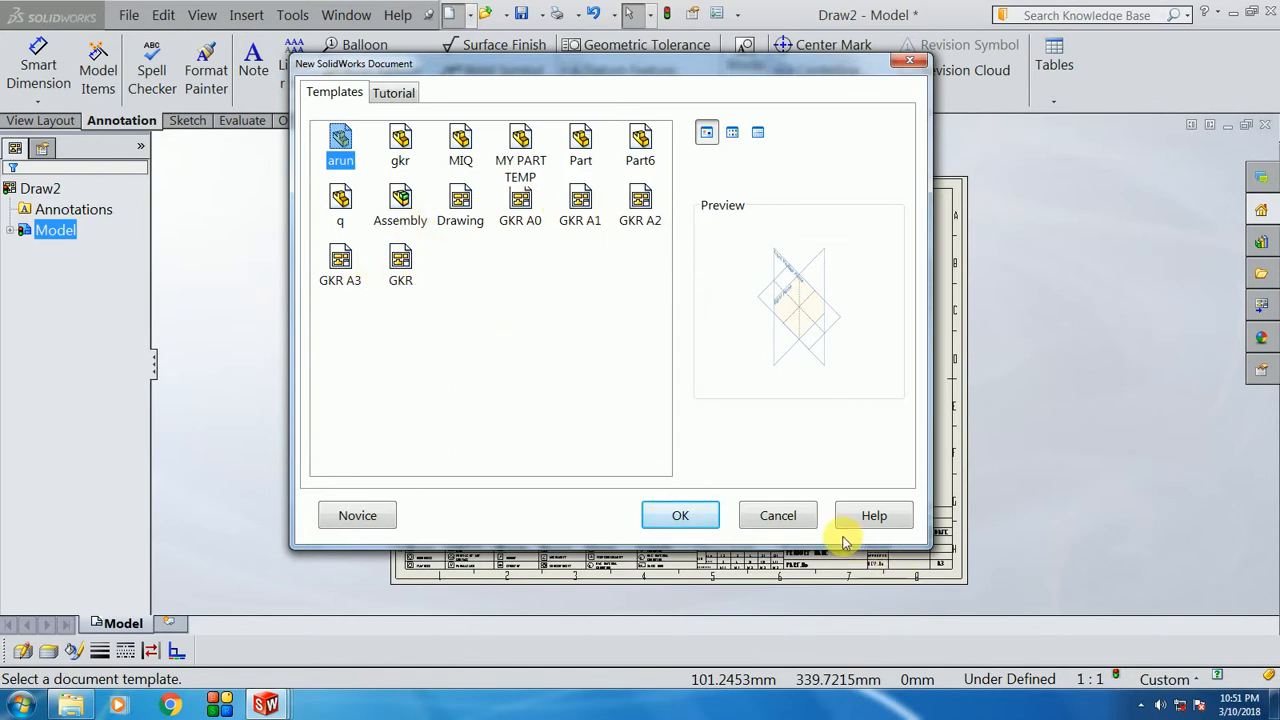
pyautogui.click(778, 516)
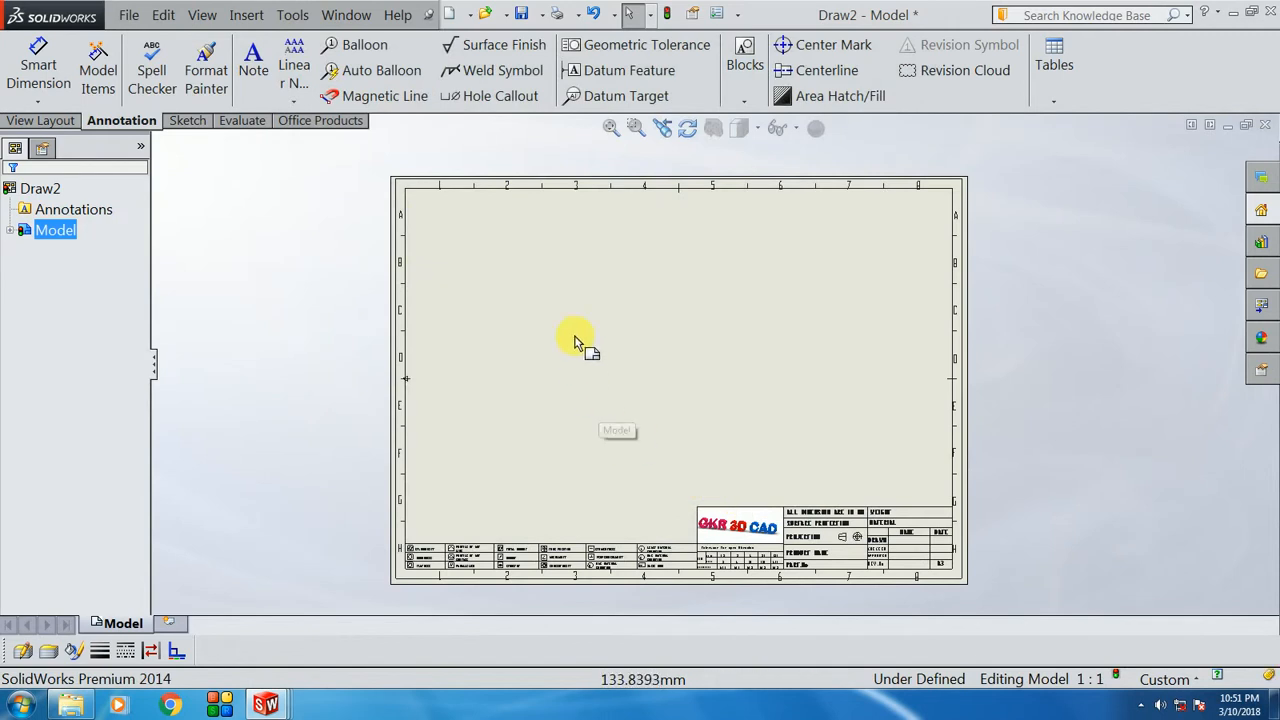
# Step: Save the drawing as the Drawing Template 'A3 SS.drwdot' in the templates folder
pyautogui.click(538, 14)
pyautogui.click(589, 67)
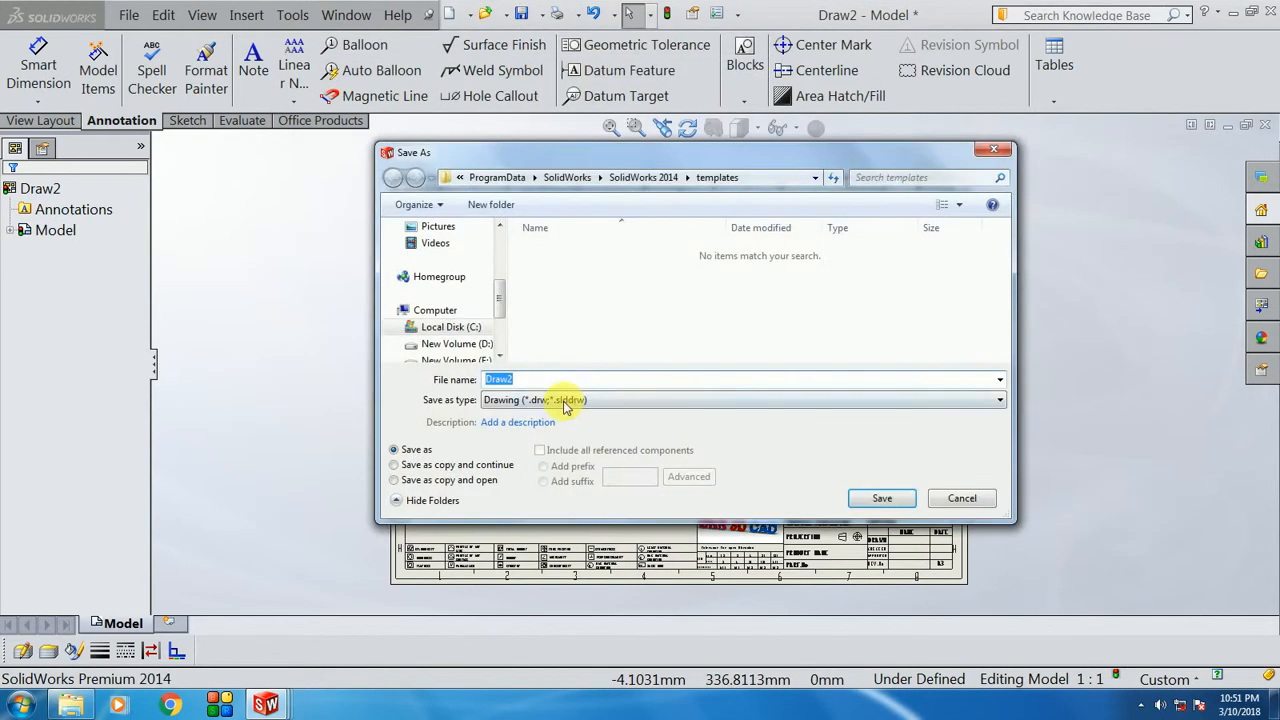
pyautogui.click(557, 400)
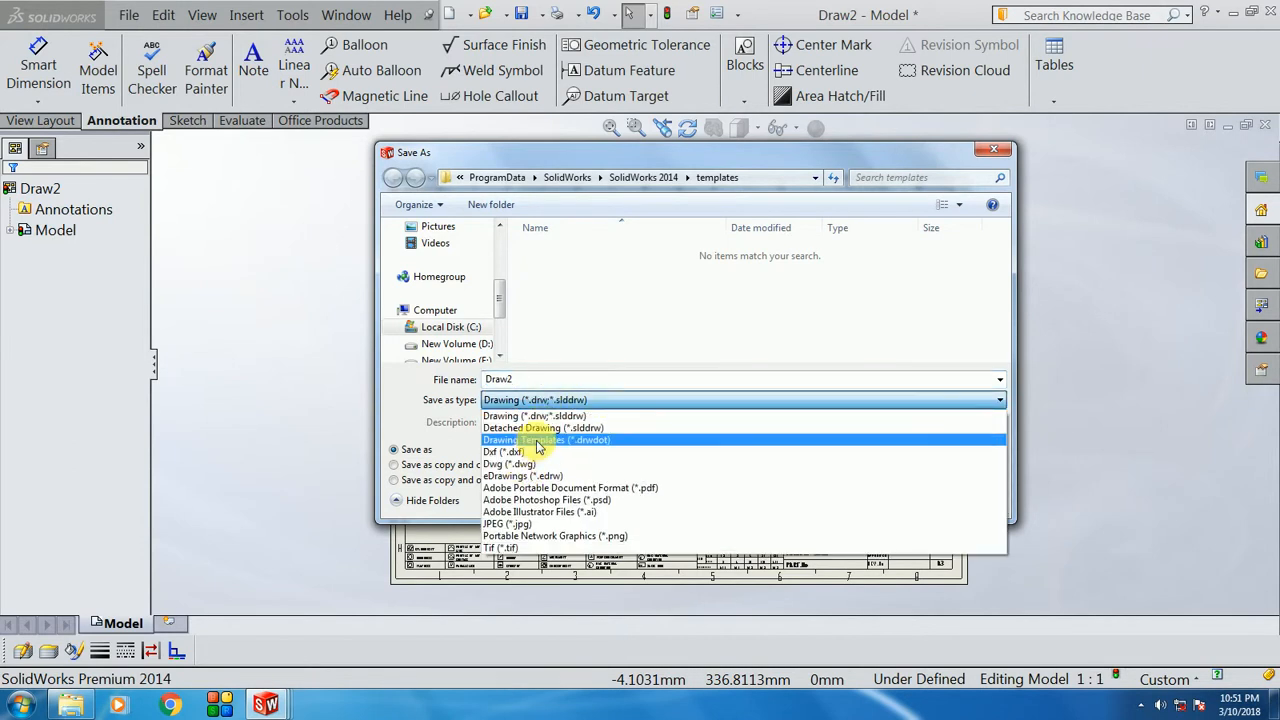
pyautogui.click(540, 438)
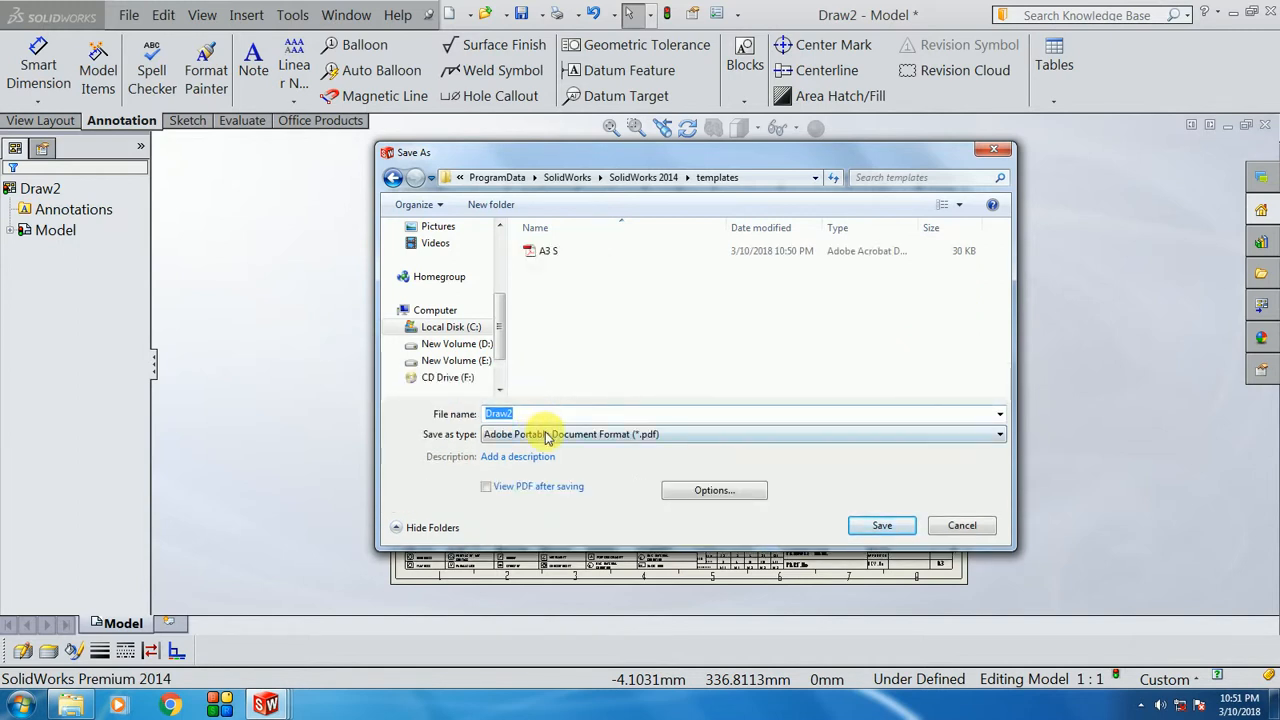
pyautogui.click(548, 438)
pyautogui.click(546, 472)
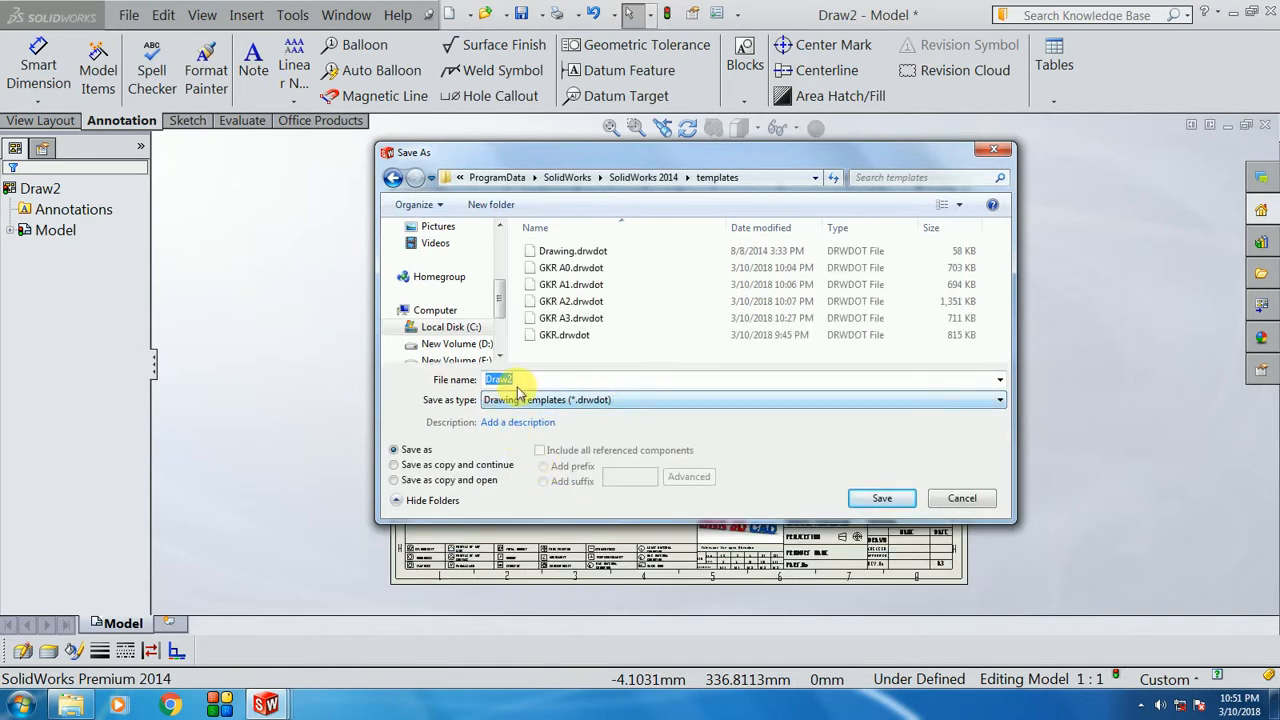
pyautogui.click(500, 379)
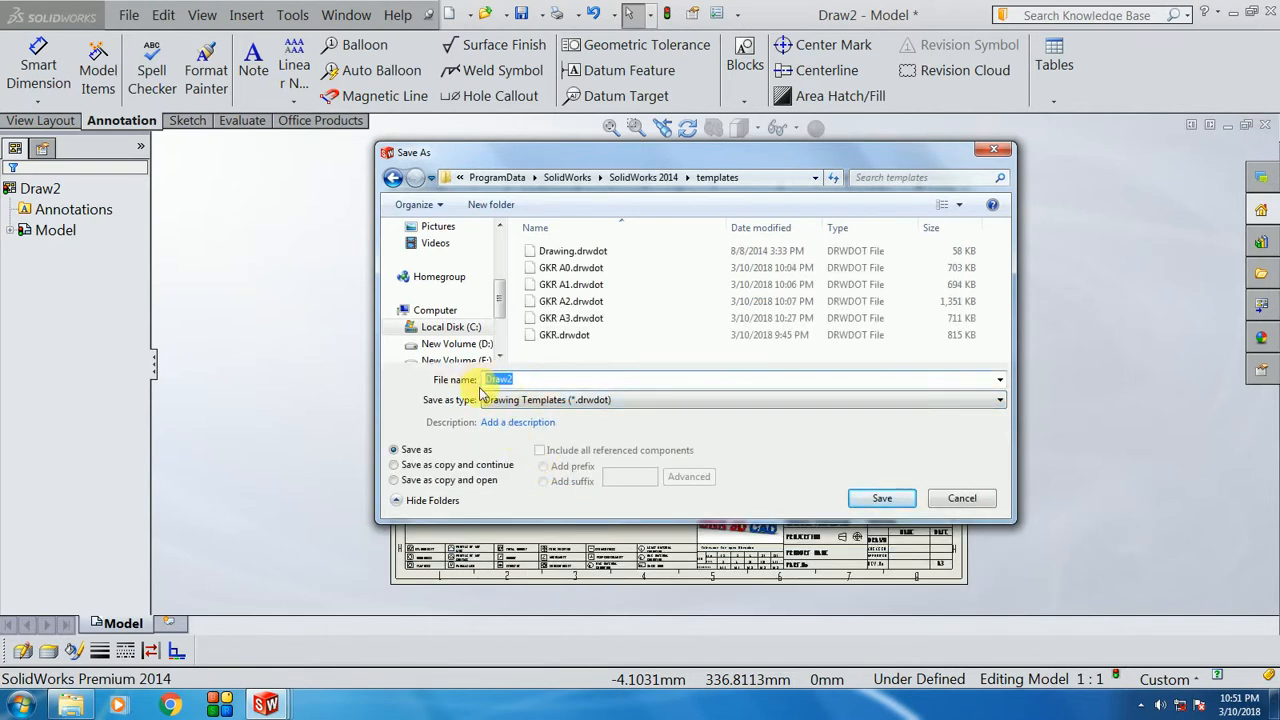
pyautogui.write('A')
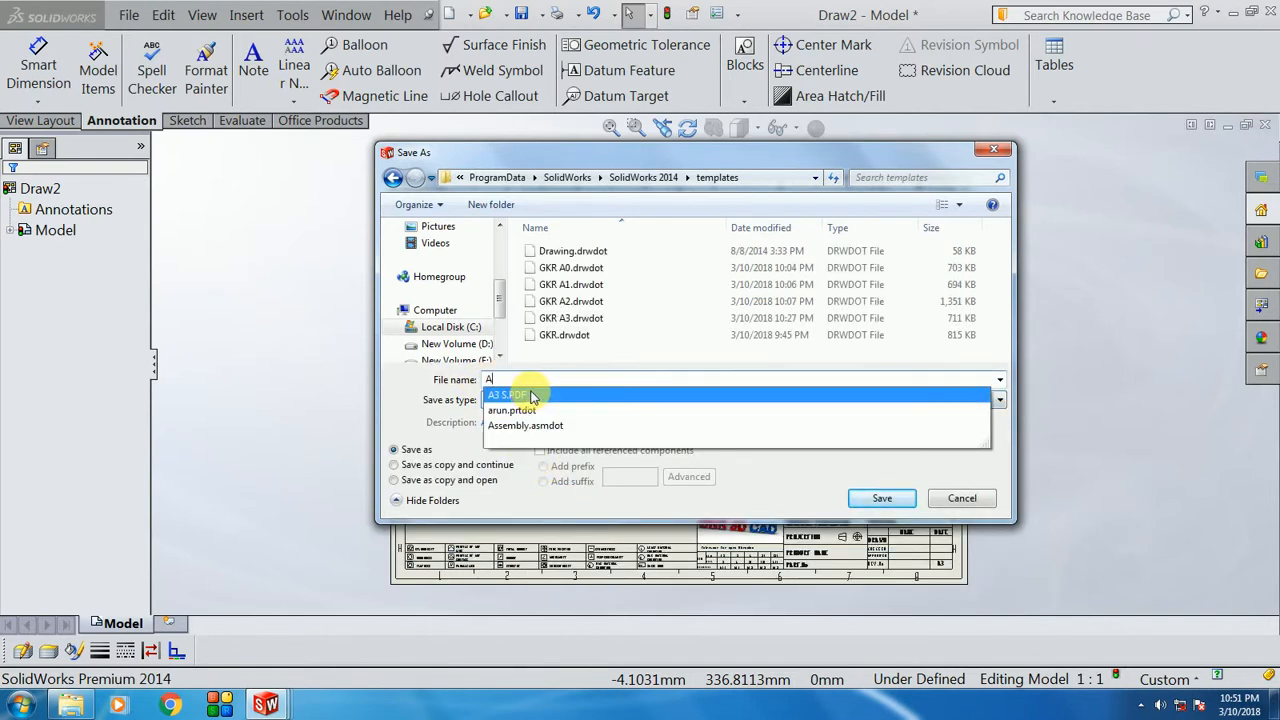
pyautogui.write('3')
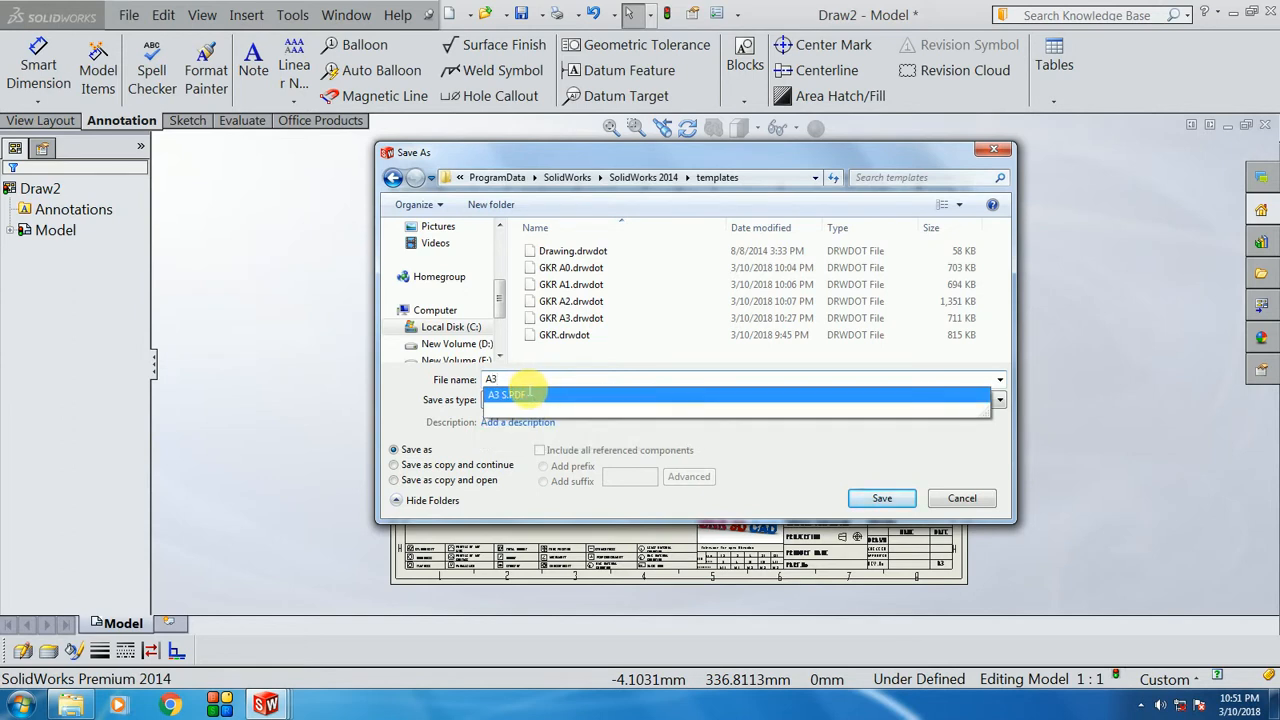
pyautogui.write(' S')
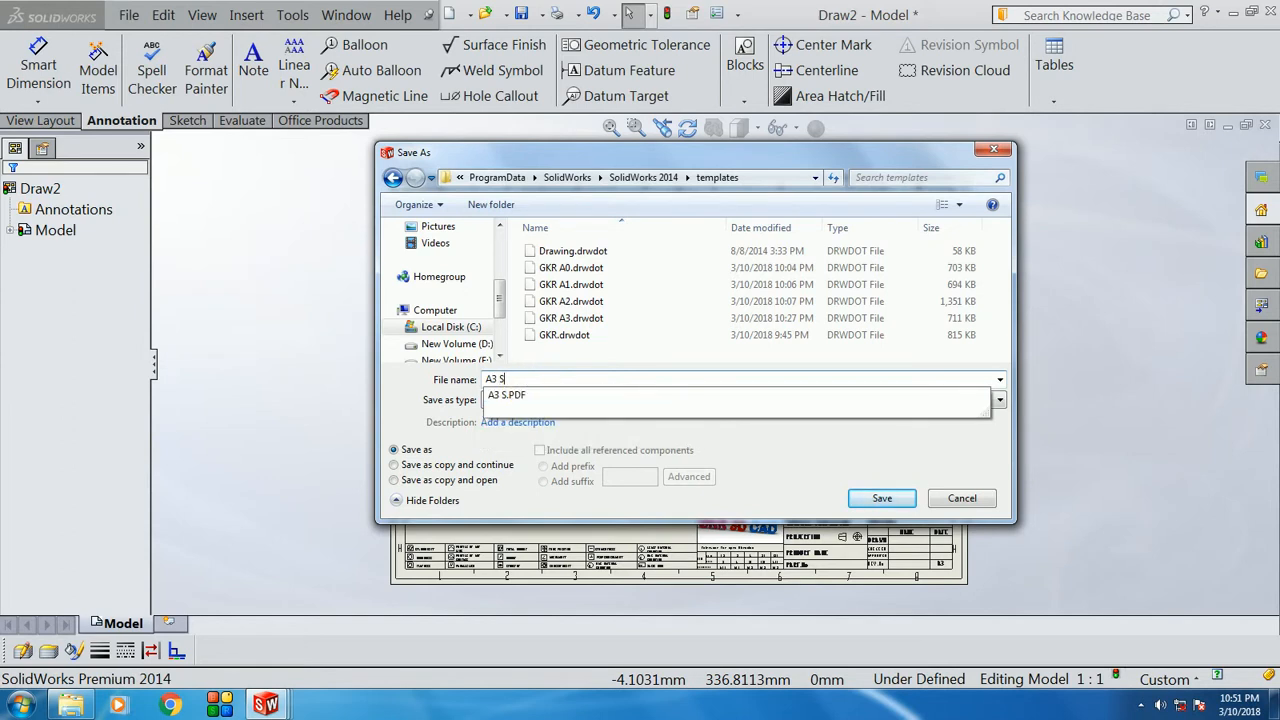
pyautogui.write('S')
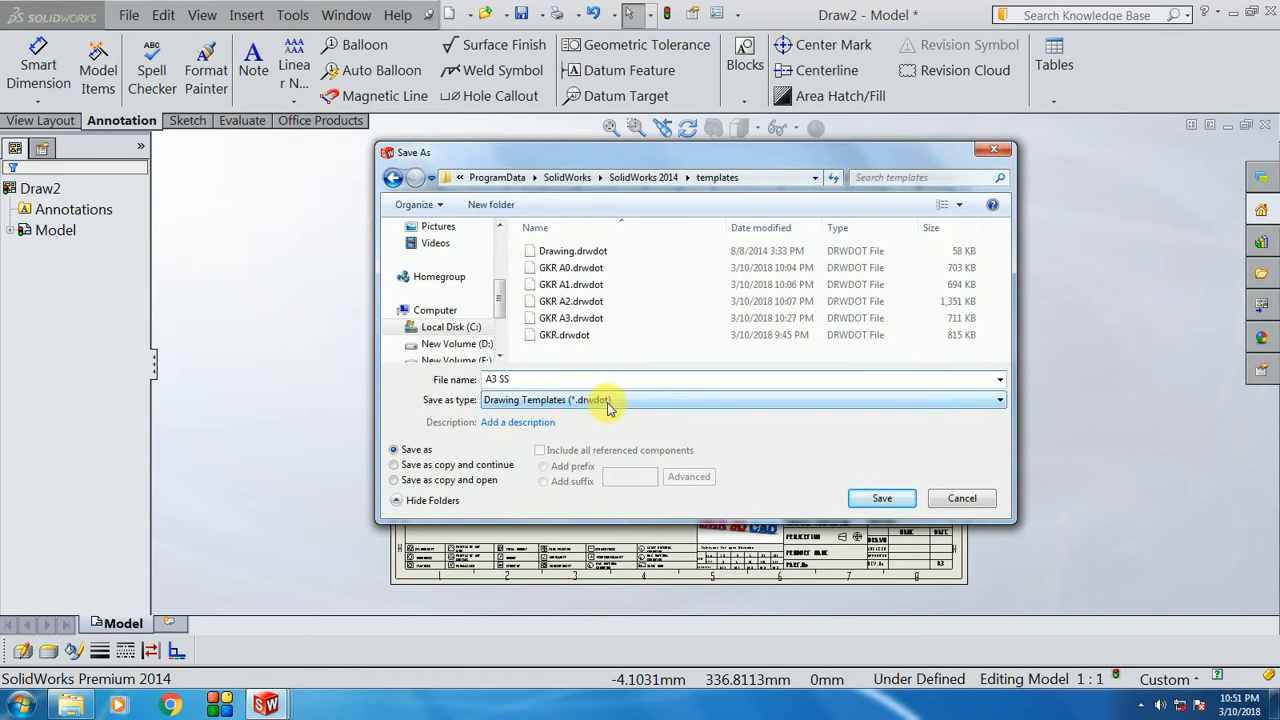
pyautogui.click(881, 499)
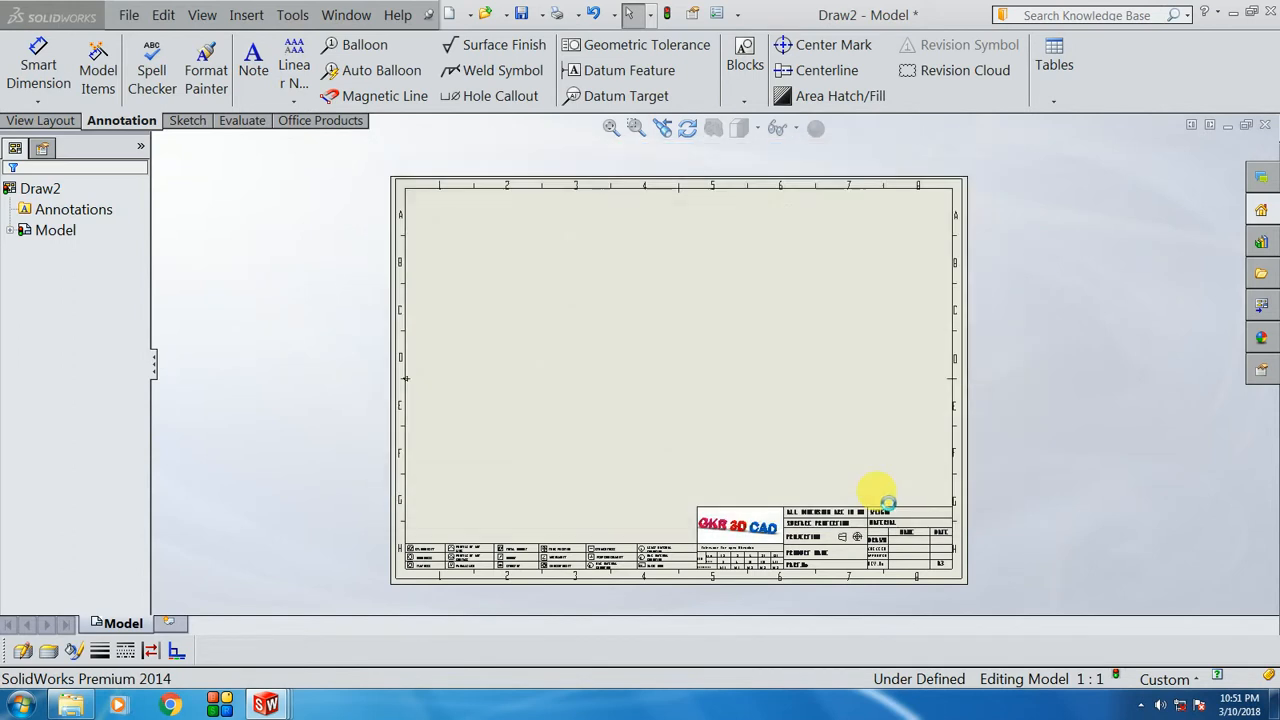
pyautogui.click(725, 338)
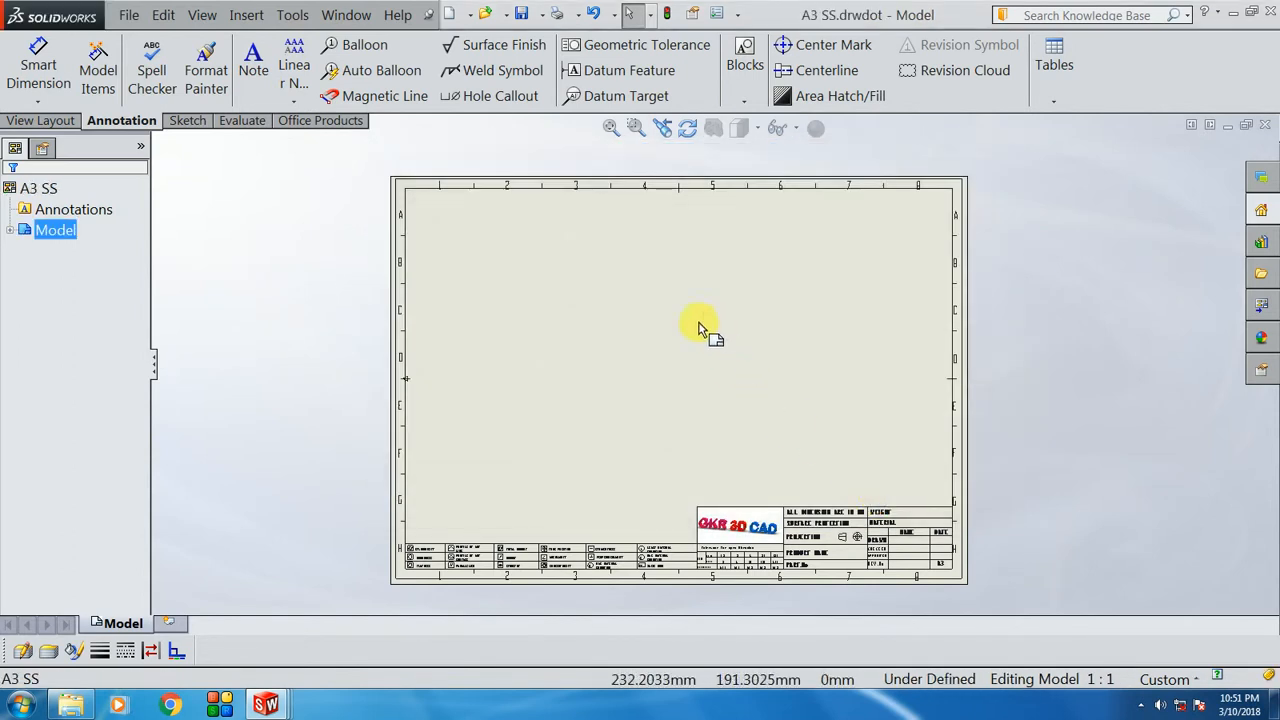
# Step: Create drawing Draw3 from the A3 SS template, dismissing the warning and skipping the model view
pyautogui.click(452, 15)
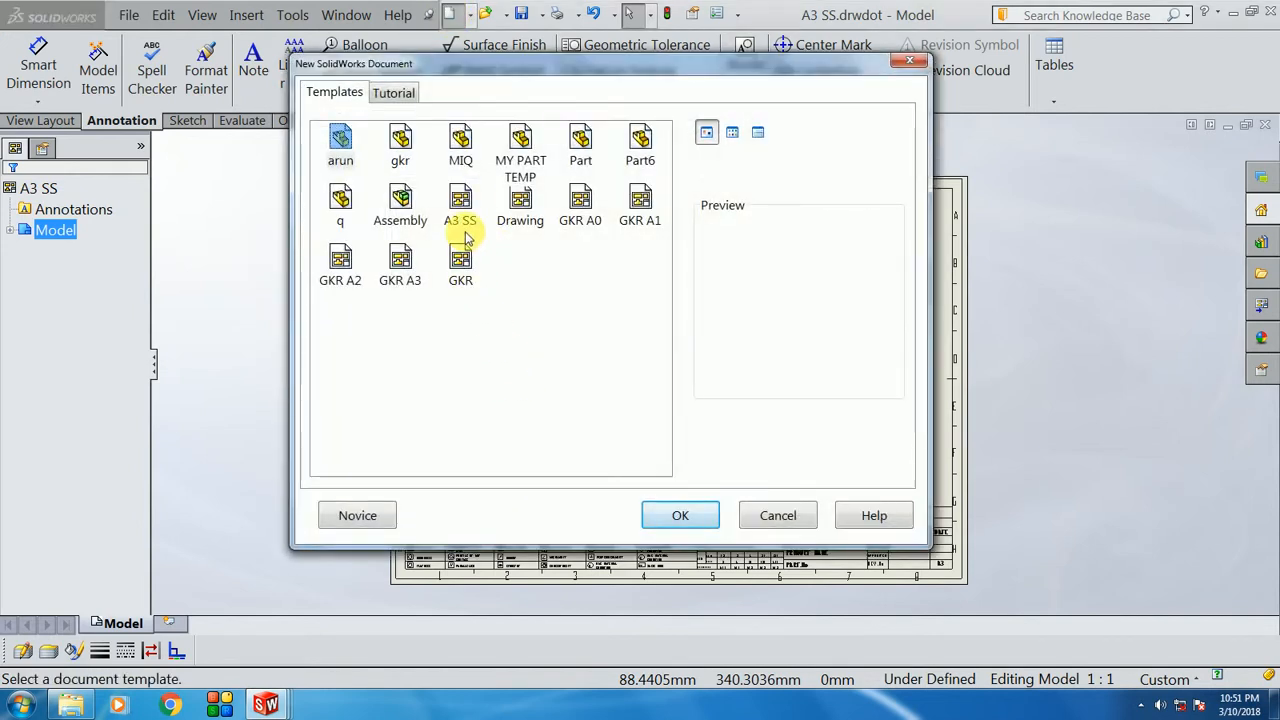
pyautogui.click(460, 200)
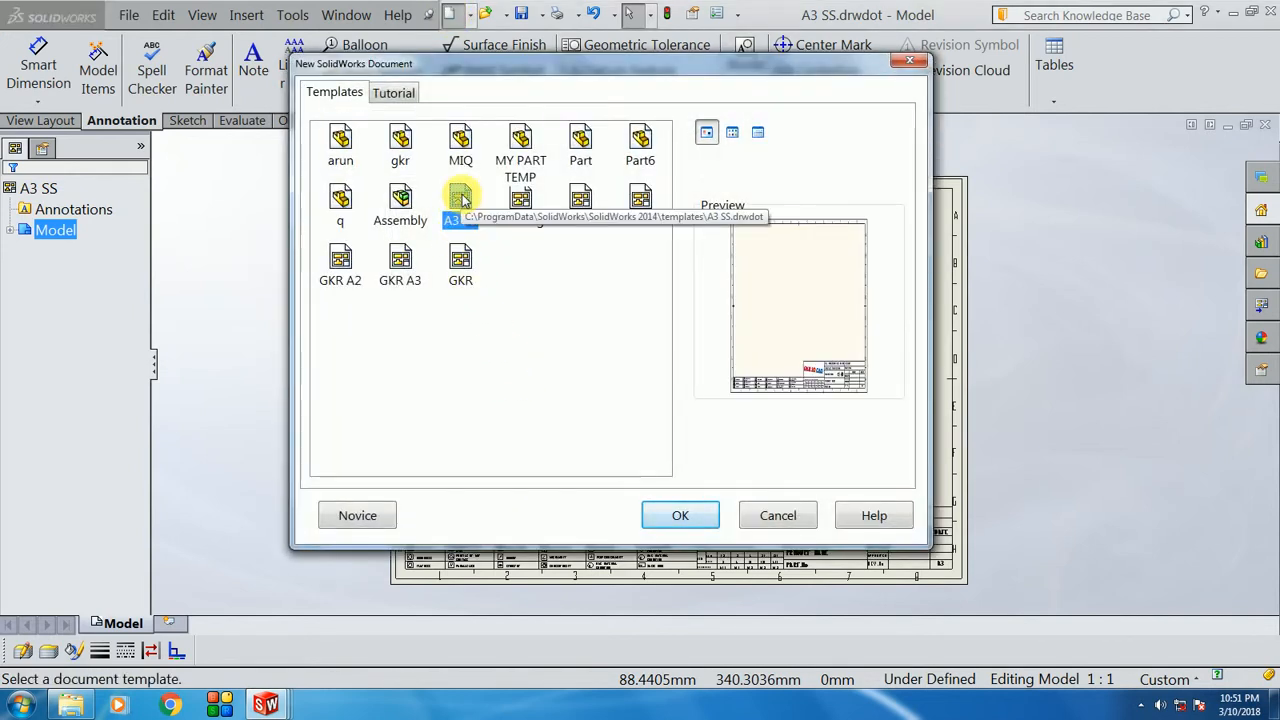
pyautogui.doubleClick(462, 198)
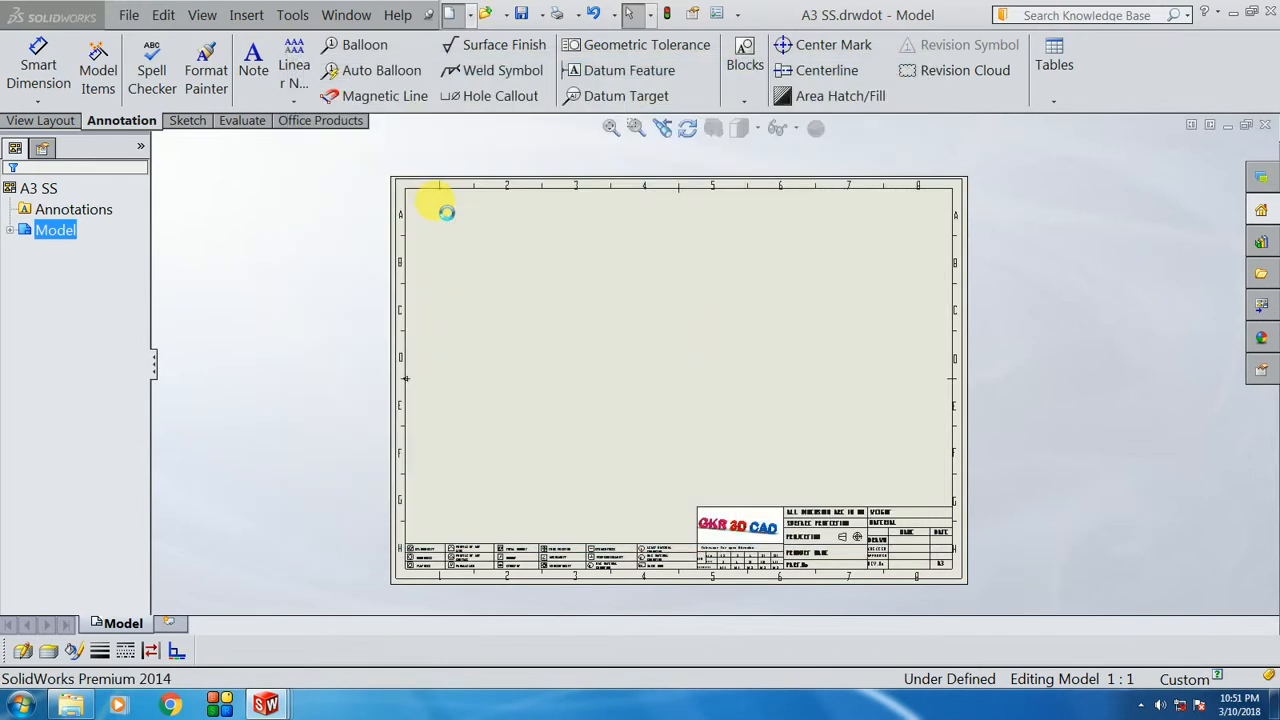
pyautogui.click(745, 343)
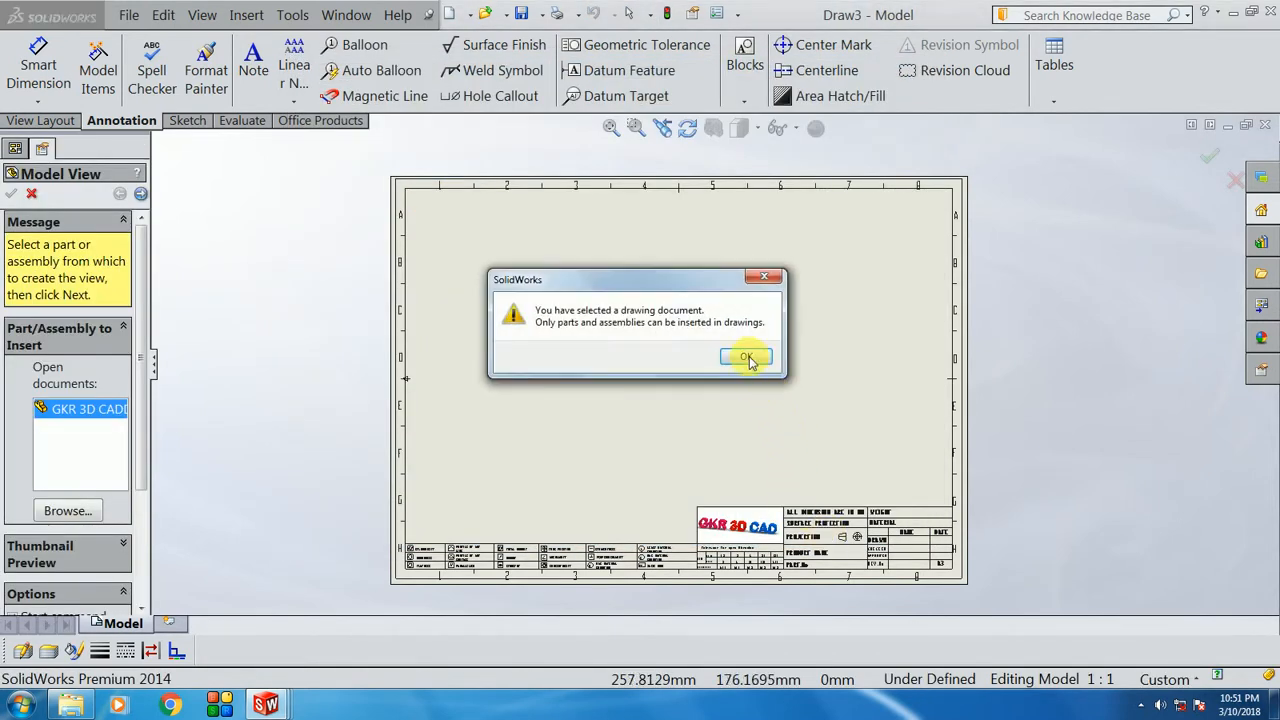
pyautogui.click(746, 357)
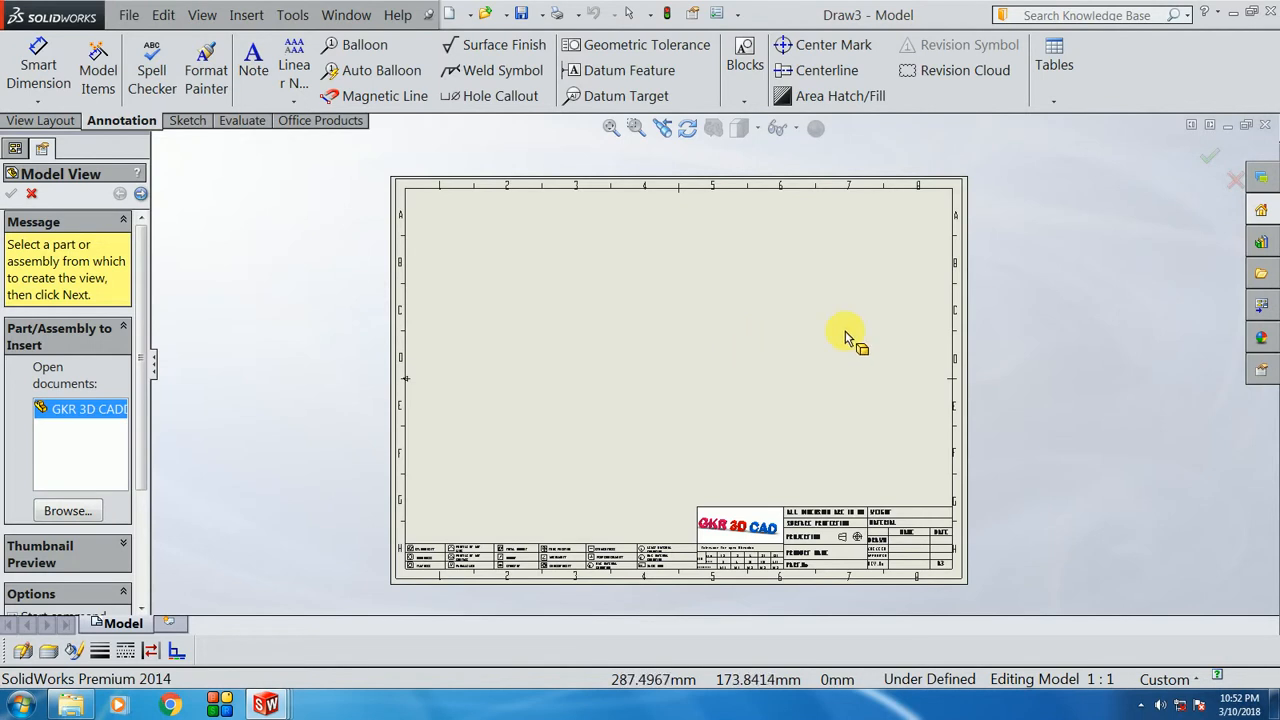
pyautogui.click(1235, 180)
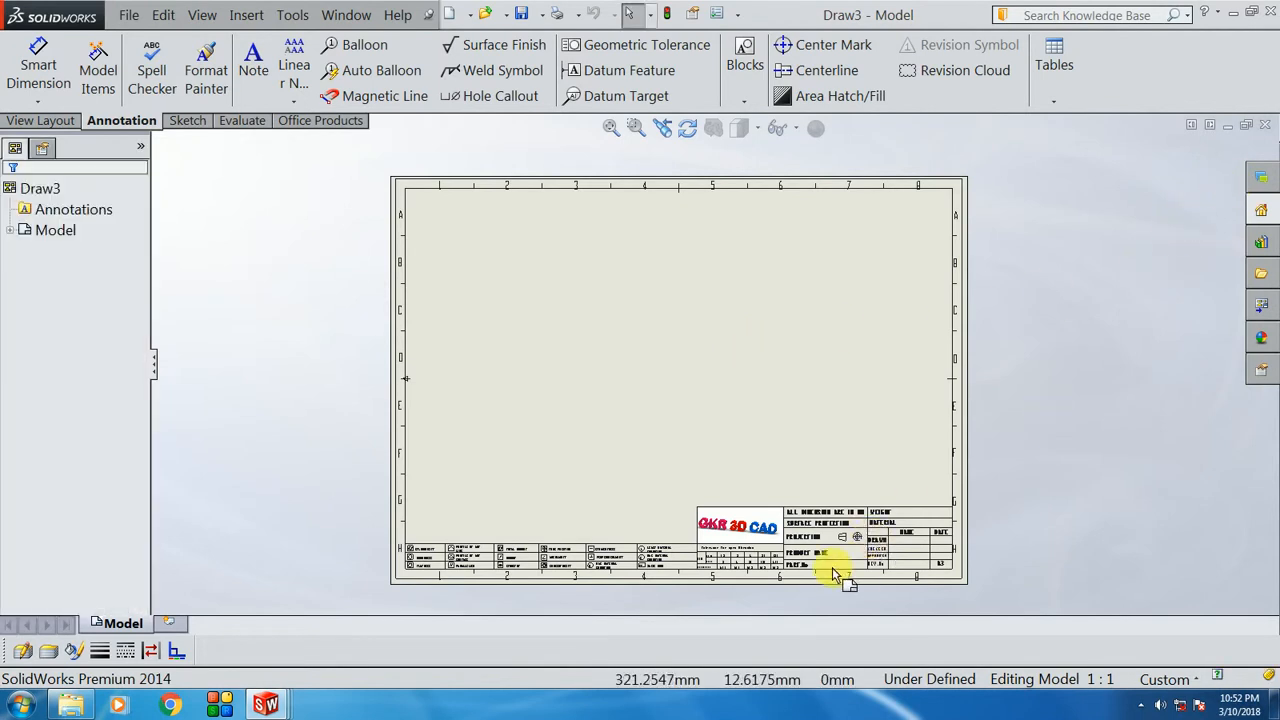
# Step: Zoom in and out around the new drawing's title block to inspect it
pyautogui.scroll(-5, 832, 573)
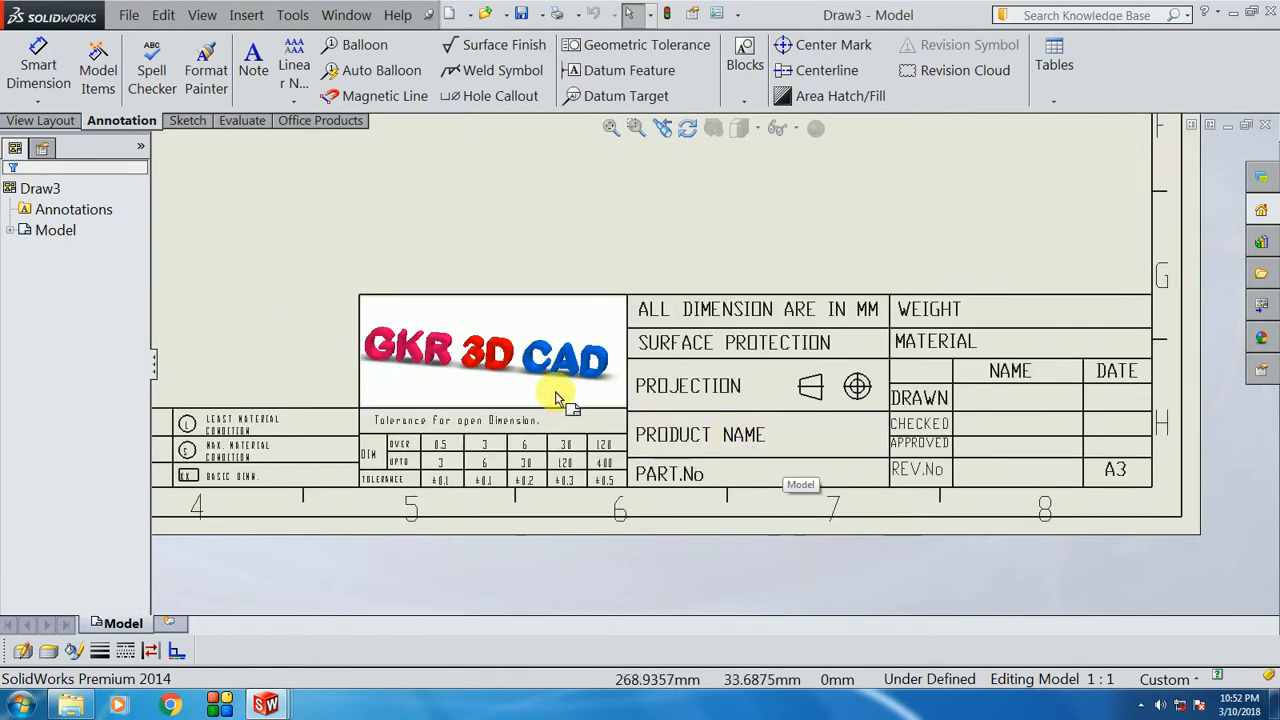
pyautogui.scroll(2, 891, 403)
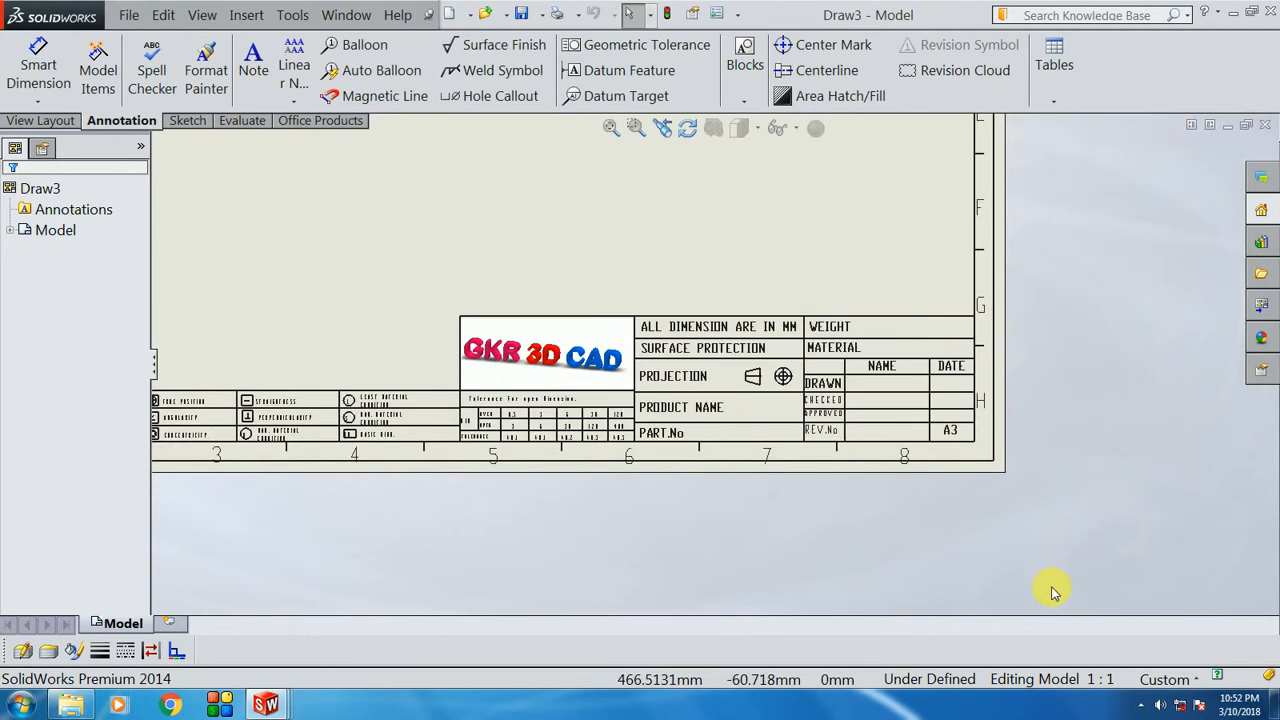
pyautogui.scroll(3, 1055, 592)
pyautogui.scroll(-2, 634, 191)
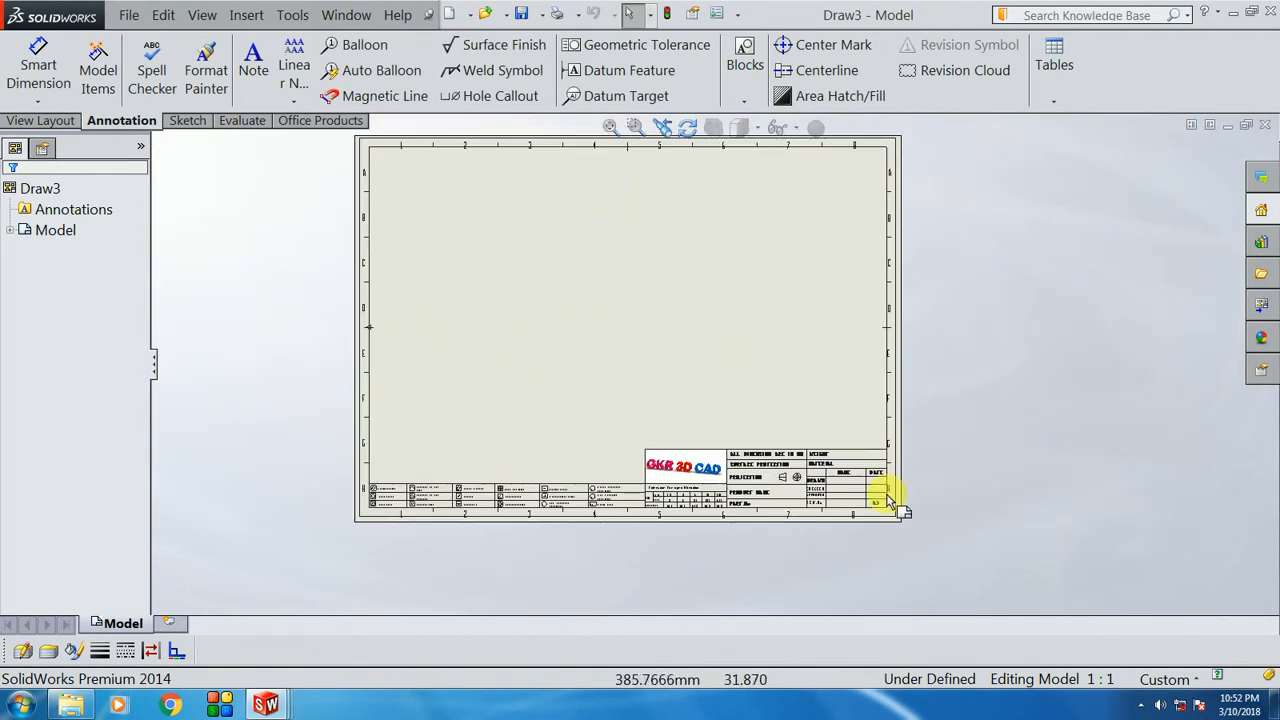
pyautogui.scroll(-6, 534, 491)
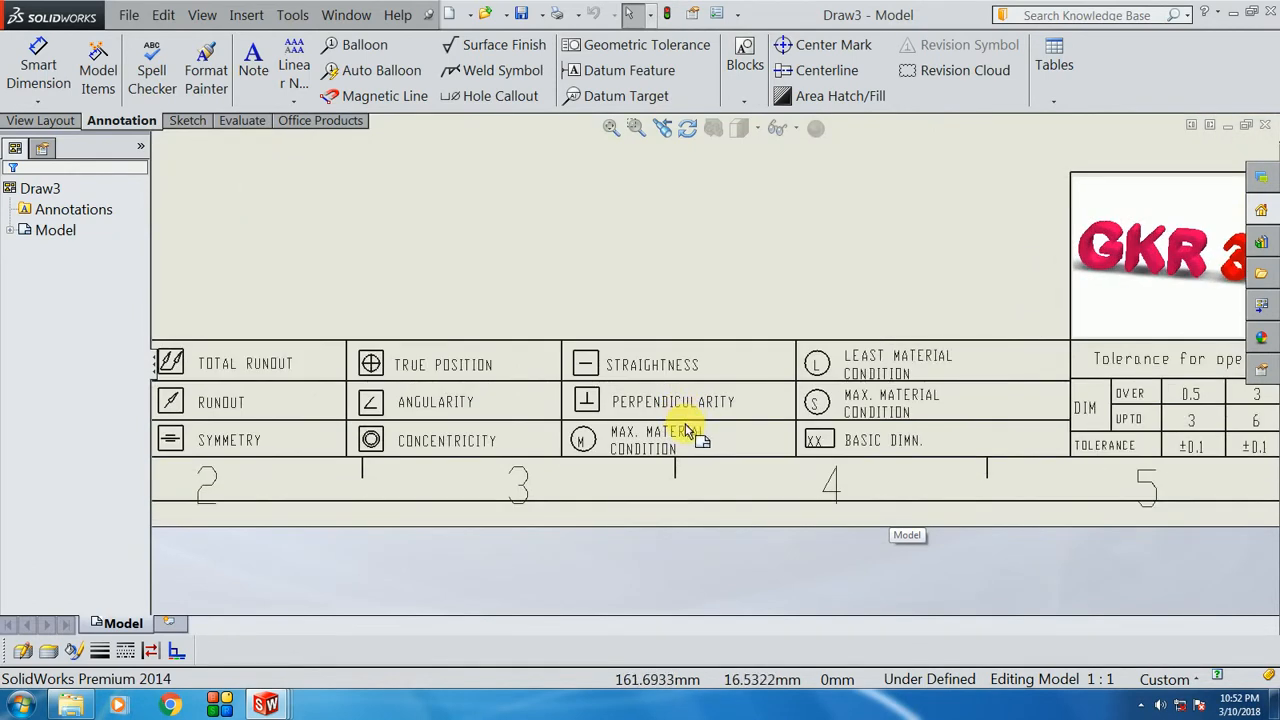
pyautogui.scroll(2, 592, 535)
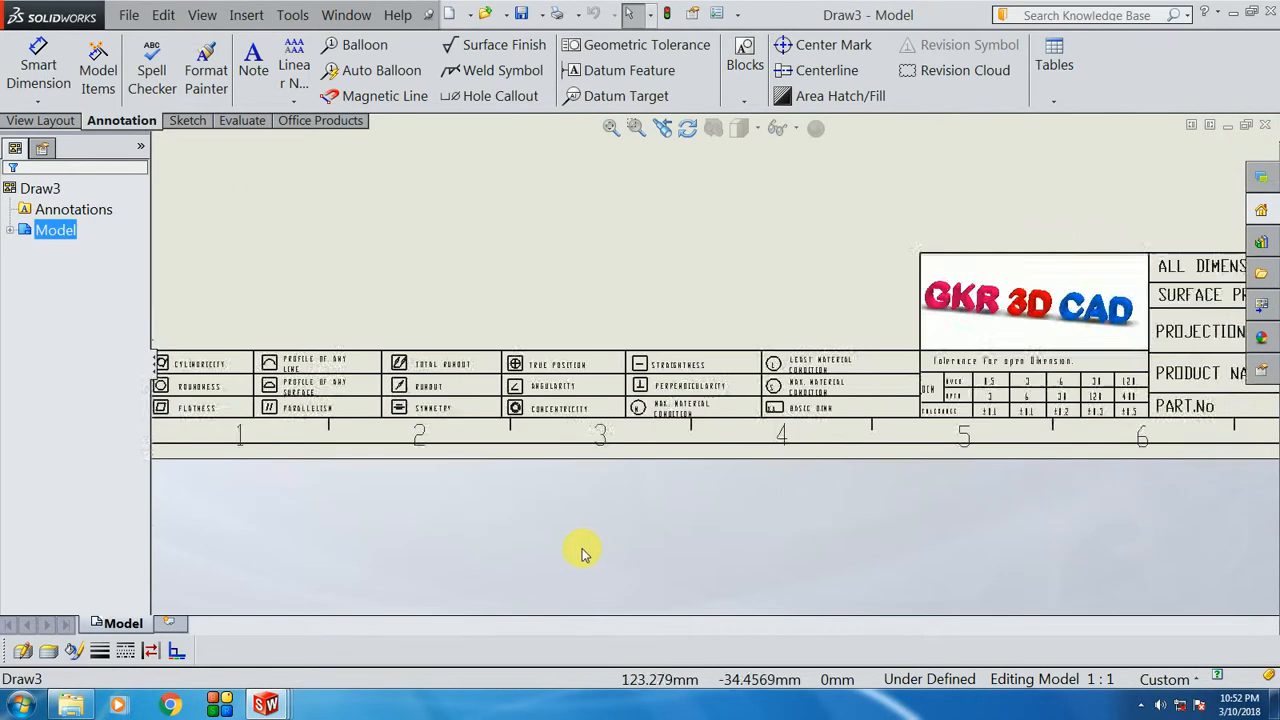
pyautogui.scroll(5, 584, 553)
pyautogui.scroll(-2, 767, 260)
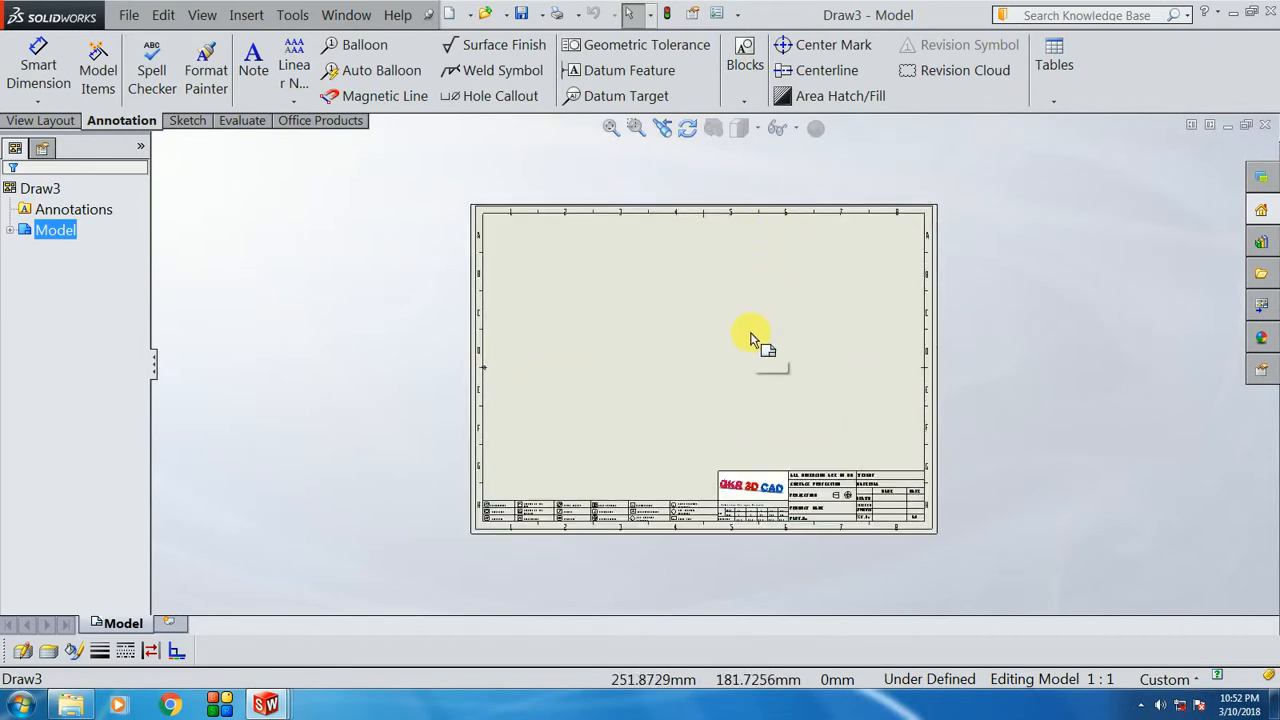
pyautogui.scroll(-4, 815, 480)
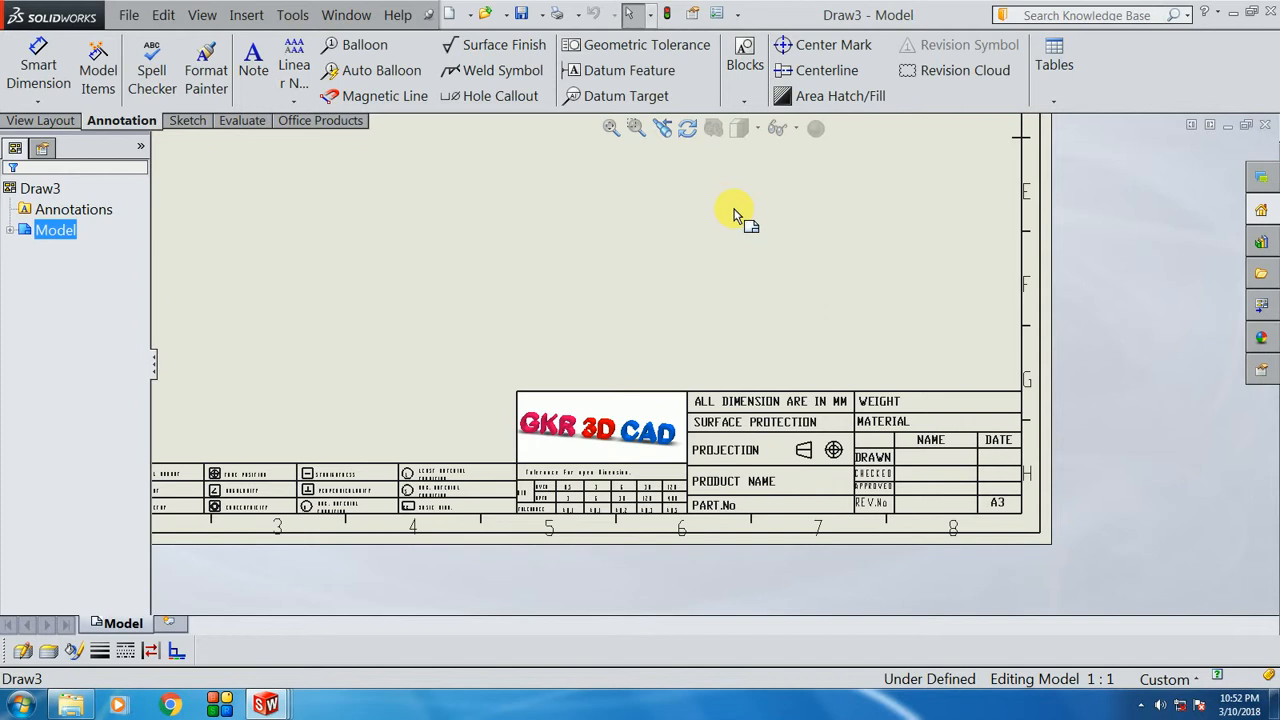
# Step: Fit the whole sheet in view, then switch to the GKR 3D CAD part window
pyautogui.press('f')
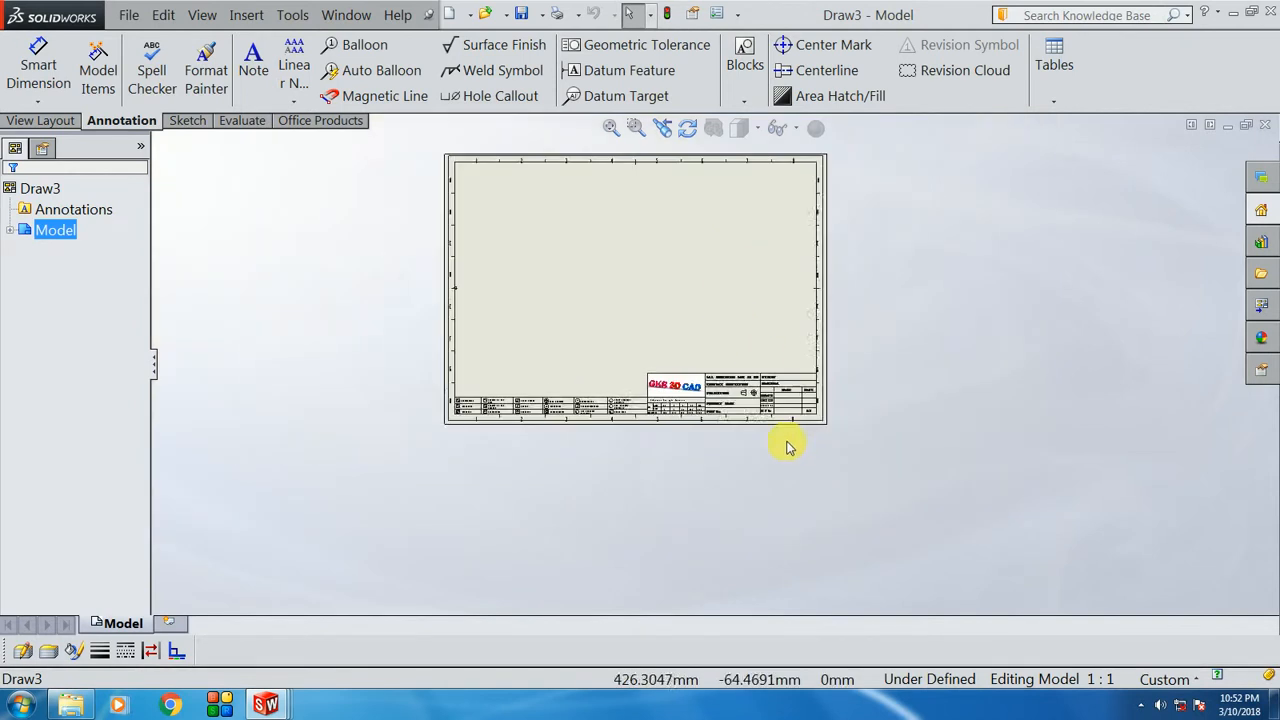
pyautogui.scroll(-1, 671, 357)
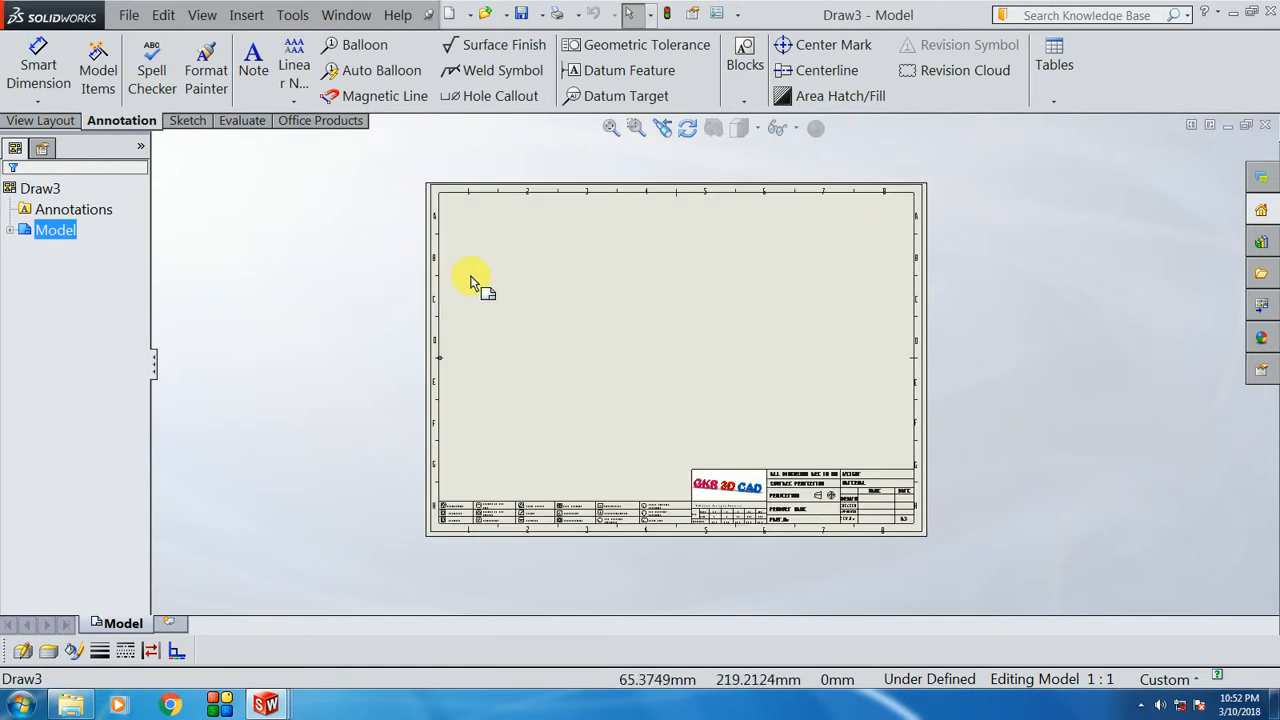
pyautogui.click(594, 302)
pyautogui.scroll(-1, 652, 295)
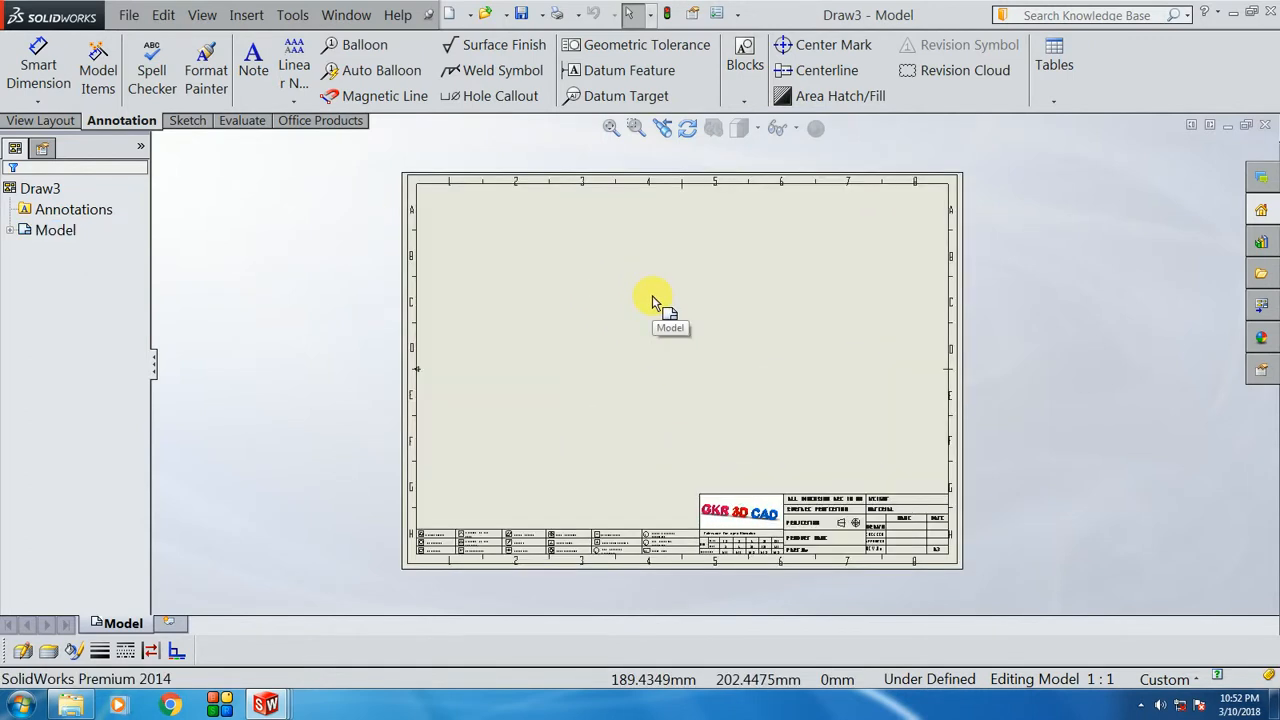
pyautogui.click(353, 20)
pyautogui.click(466, 197)
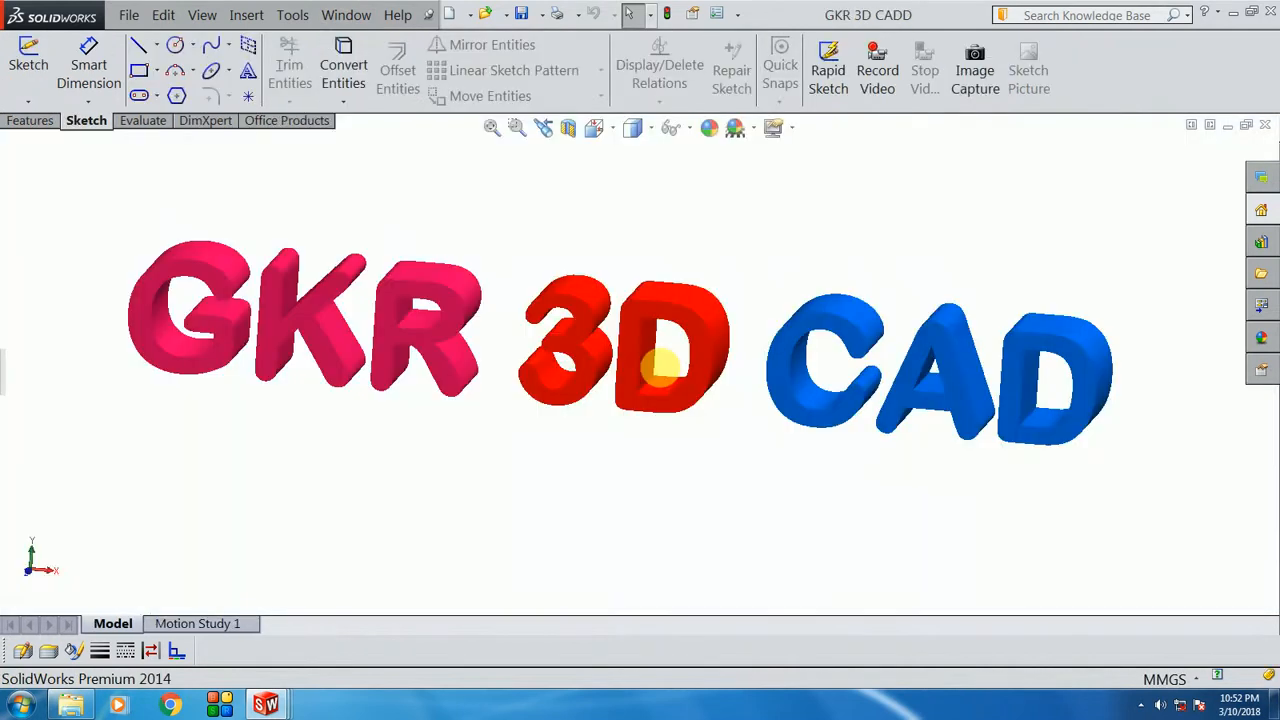